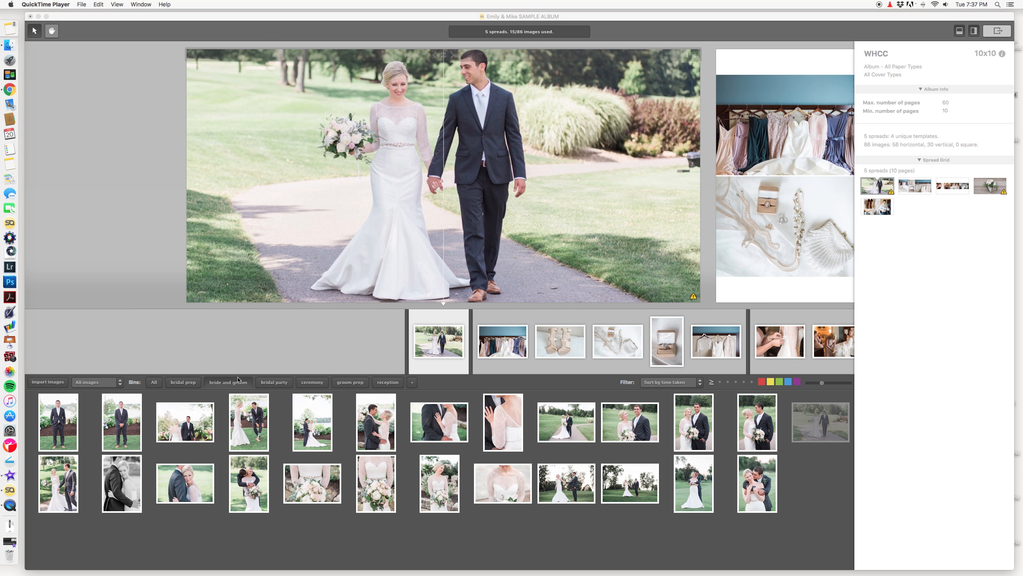
Step: Browse the ceremony, groom prep and bride and groom image bins to review their photos
{"action": "left_click", "coordinate": [312, 383]}
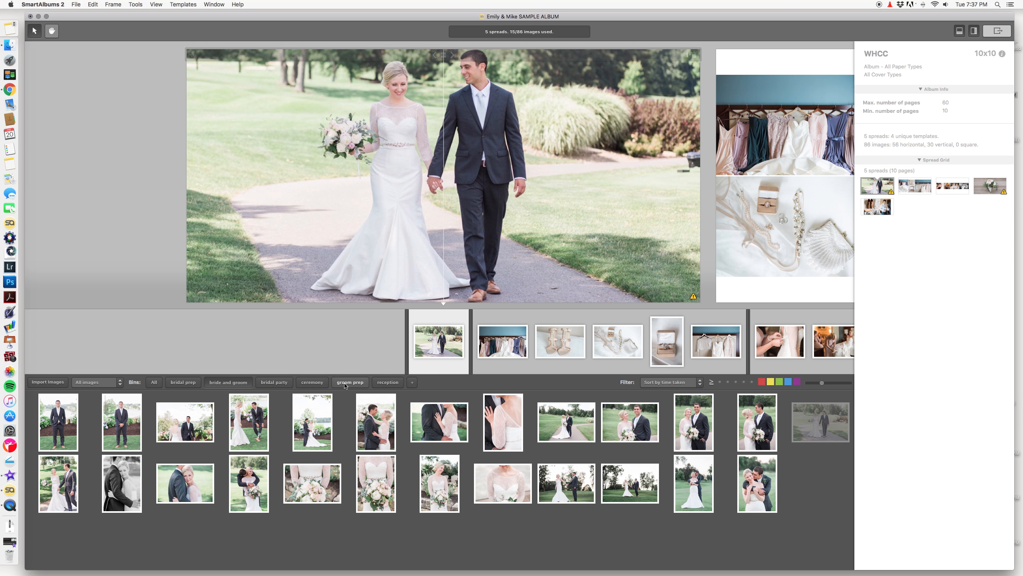
{"action": "left_click", "coordinate": [312, 382]}
{"action": "left_click", "coordinate": [346, 383]}
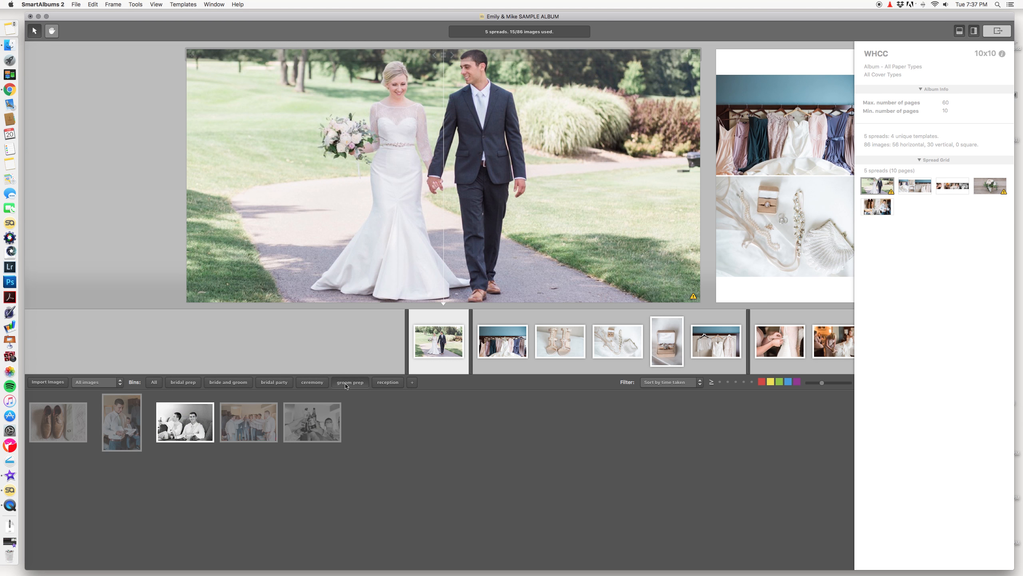
{"action": "left_click", "coordinate": [215, 383]}
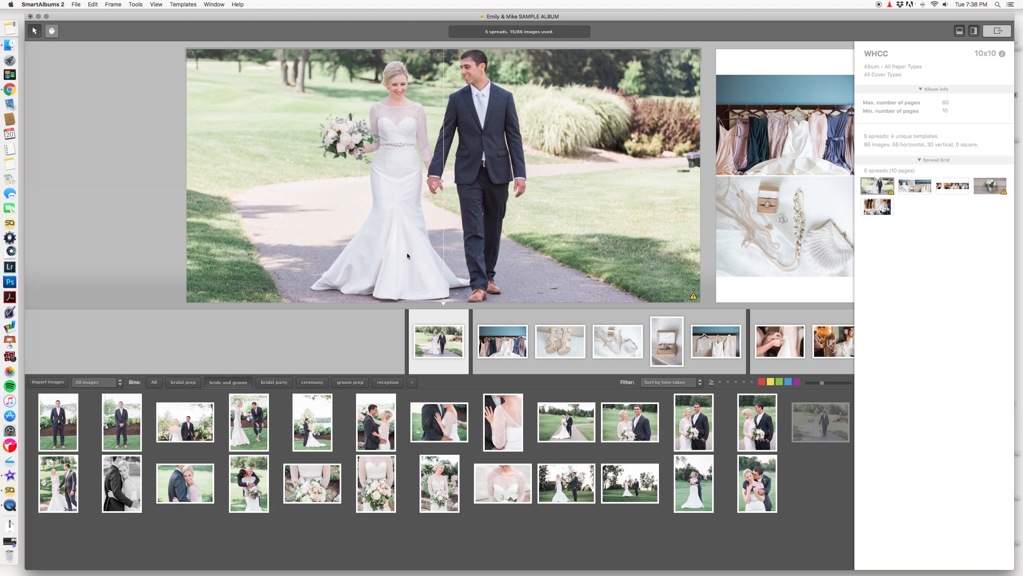
Step: Review the album's existing spreads through to the empty spread at the end, with the bridal prep bin shown for comparison
{"action": "scroll", "coordinate": [407, 253], "scroll_direction": "right", "scroll_amount": 10}
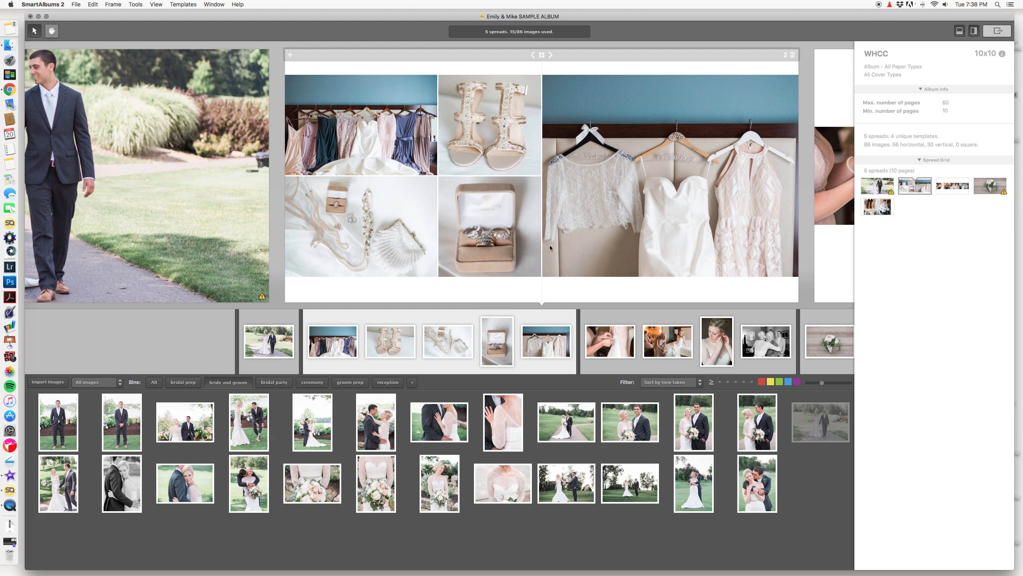
{"action": "left_click", "coordinate": [190, 383]}
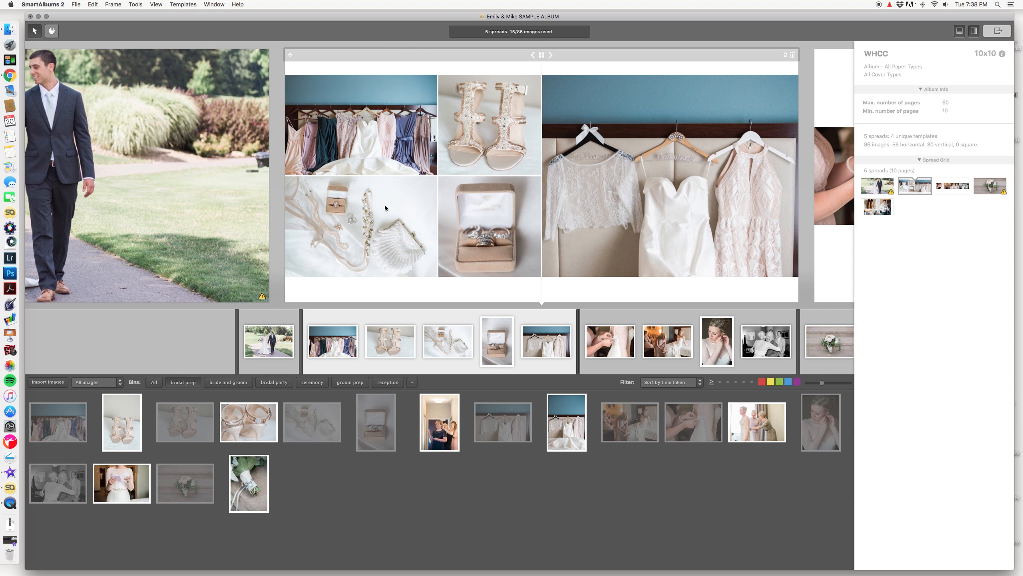
{"action": "scroll", "coordinate": [384, 205], "scroll_direction": "right", "scroll_amount": 3}
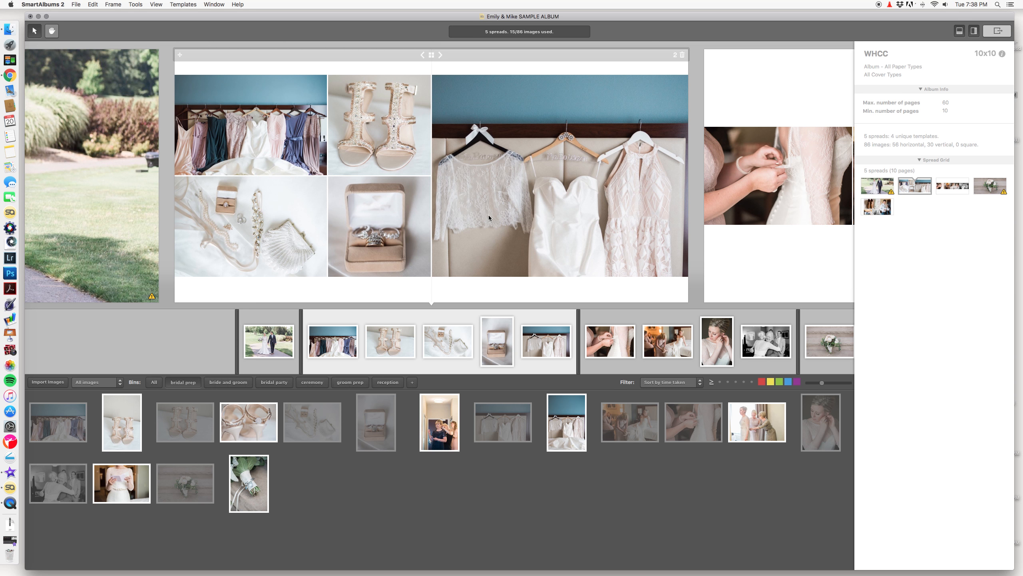
{"action": "scroll", "coordinate": [488, 215], "scroll_direction": "right", "scroll_amount": 3}
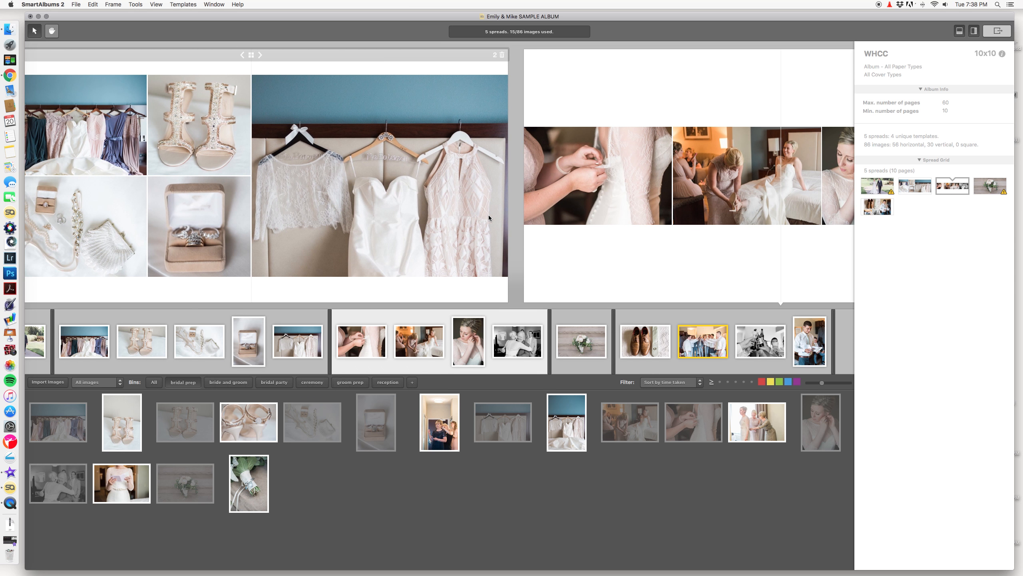
{"action": "scroll", "coordinate": [488, 214], "scroll_direction": "left", "scroll_amount": 3}
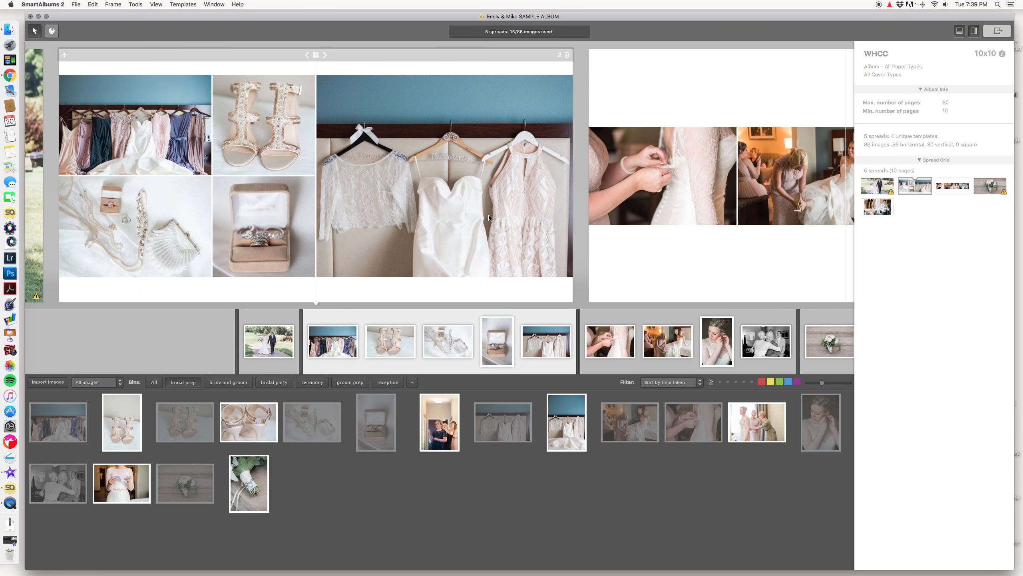
{"action": "scroll", "coordinate": [488, 218], "scroll_direction": "right", "scroll_amount": 3}
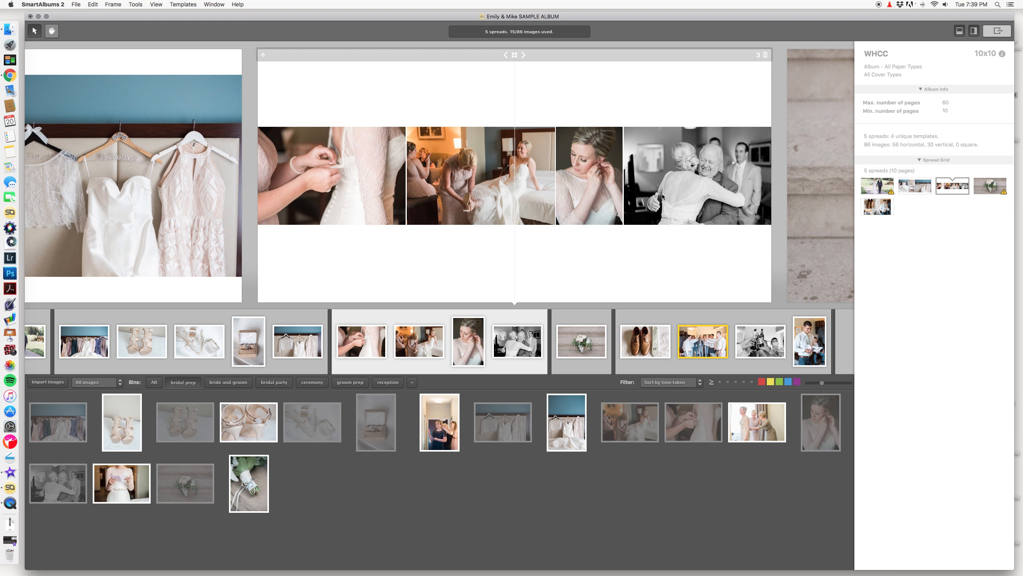
{"action": "scroll", "coordinate": [382, 179], "scroll_direction": "left", "scroll_amount": 3}
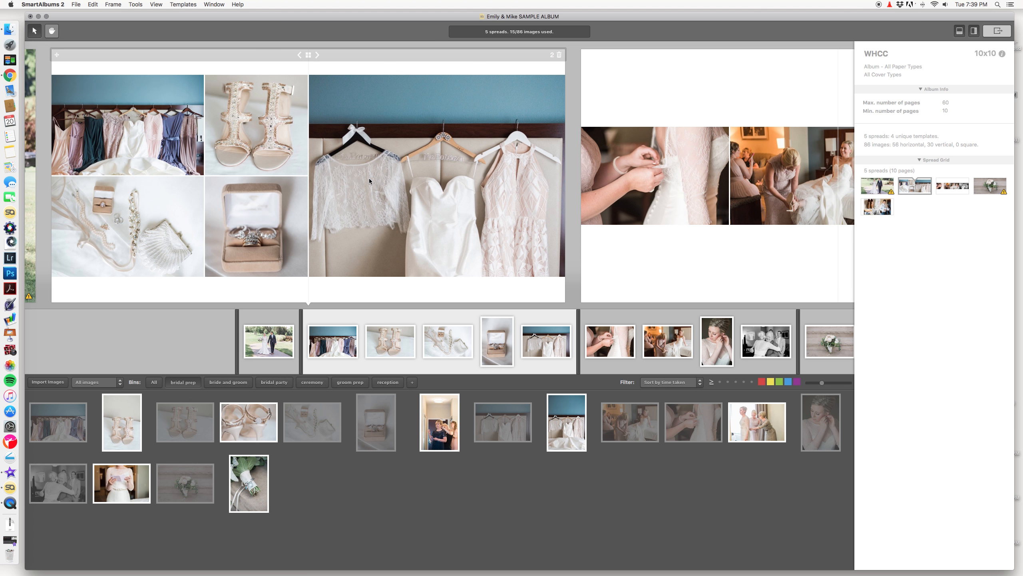
{"action": "scroll", "coordinate": [407, 184], "scroll_direction": "right", "scroll_amount": 3}
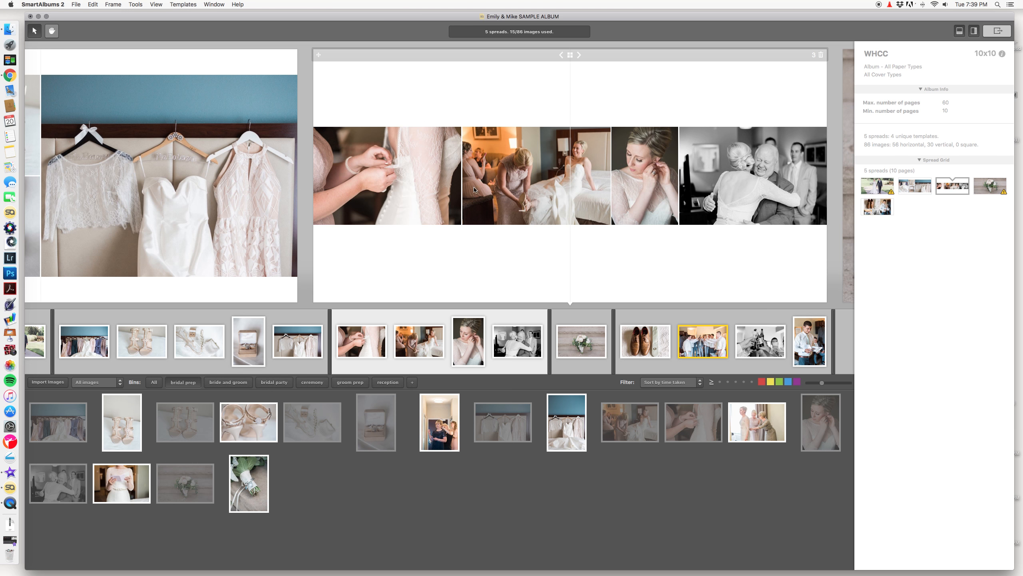
{"action": "scroll", "coordinate": [571, 188], "scroll_direction": "right", "scroll_amount": 3}
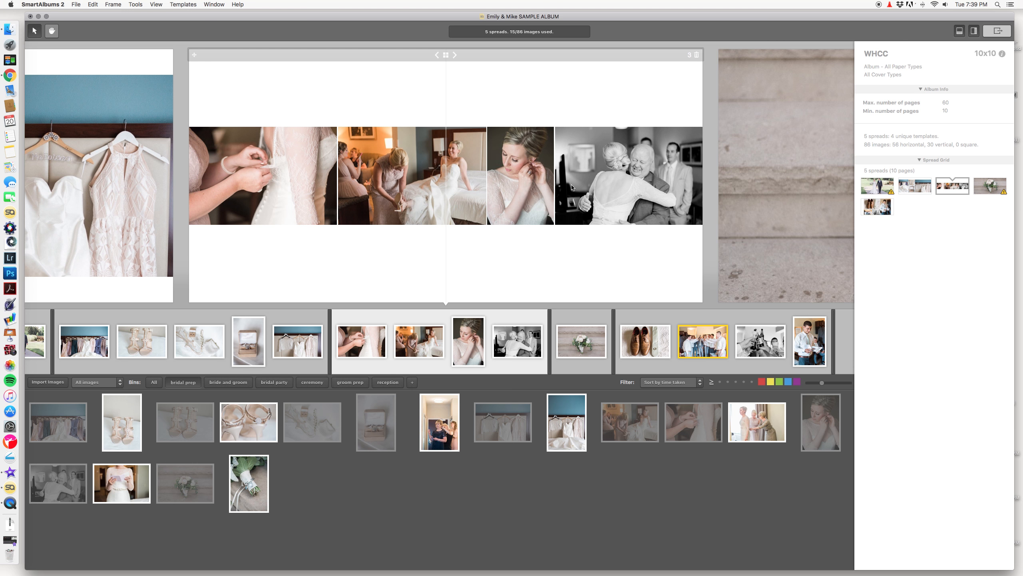
{"action": "scroll", "coordinate": [609, 218], "scroll_direction": "right", "scroll_amount": 6}
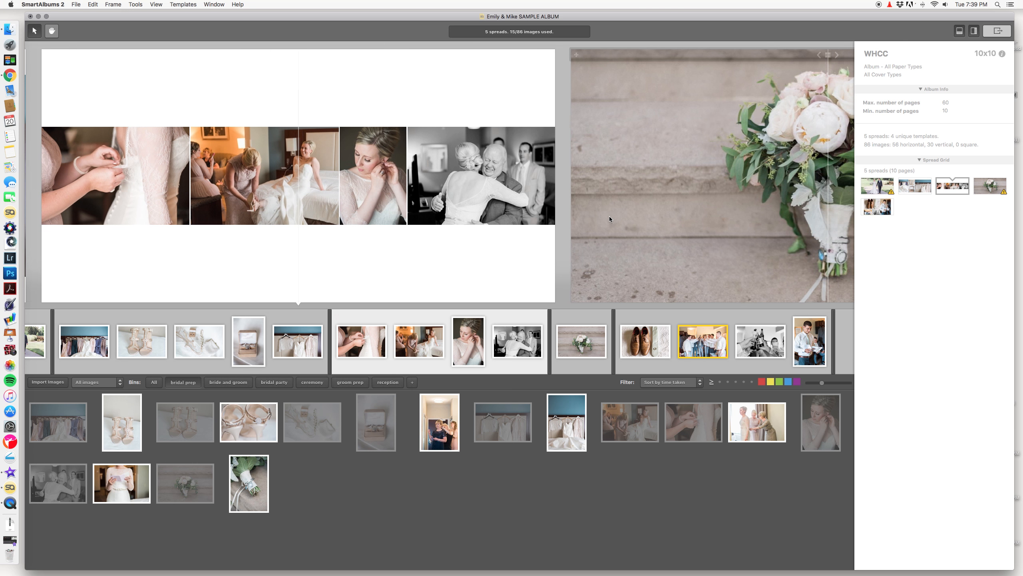
{"action": "scroll", "coordinate": [609, 216], "scroll_direction": "right", "scroll_amount": 10}
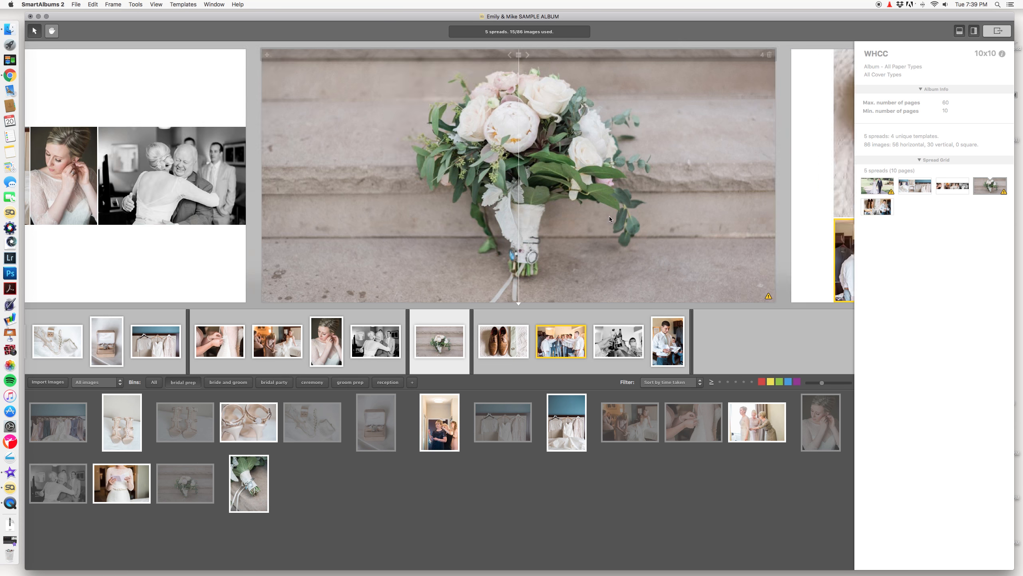
{"action": "scroll", "coordinate": [609, 219], "scroll_direction": "left", "scroll_amount": 2}
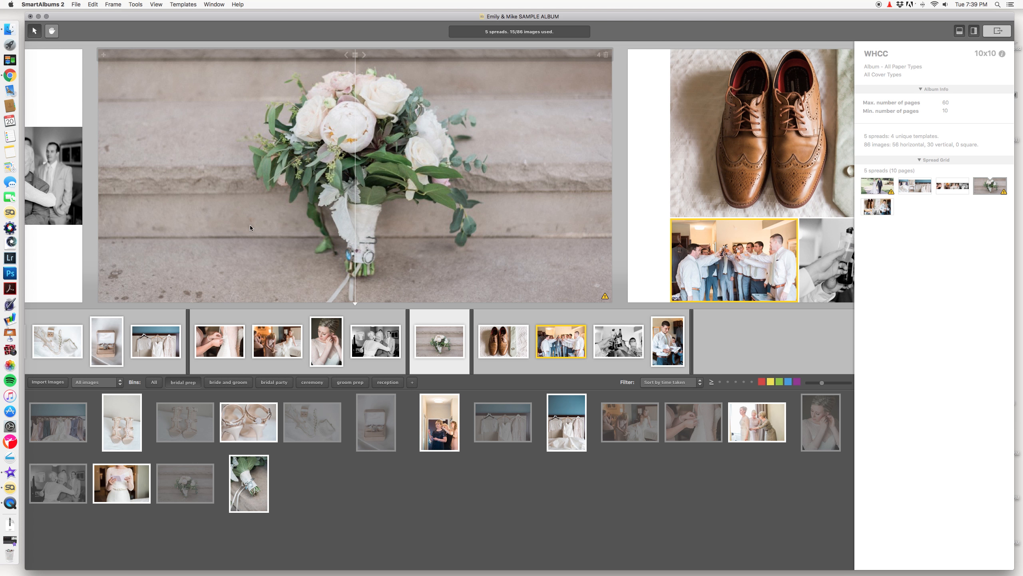
{"action": "scroll", "coordinate": [506, 178], "scroll_direction": "right", "scroll_amount": 8}
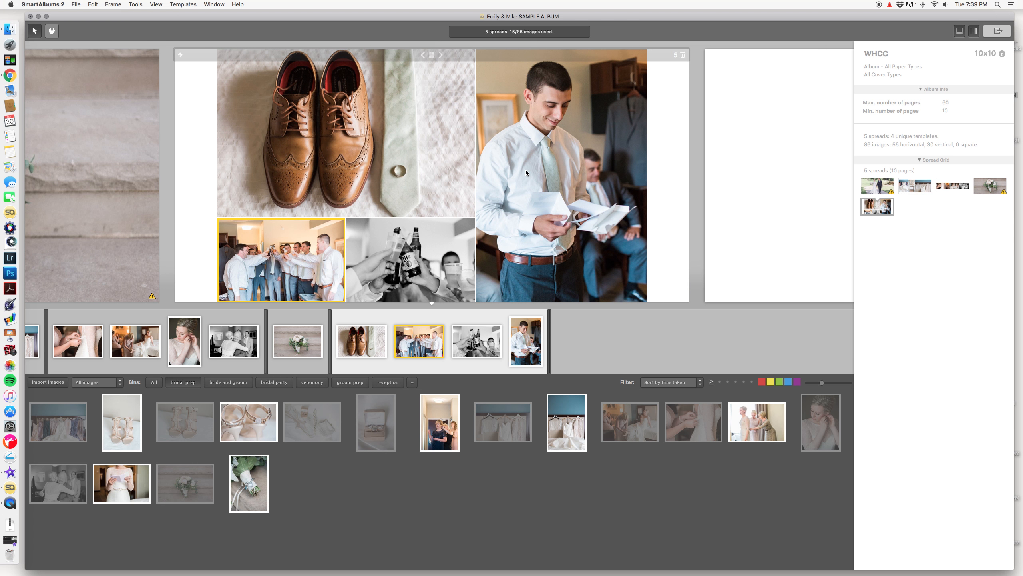
{"action": "scroll", "coordinate": [526, 173], "scroll_direction": "right", "scroll_amount": 8}
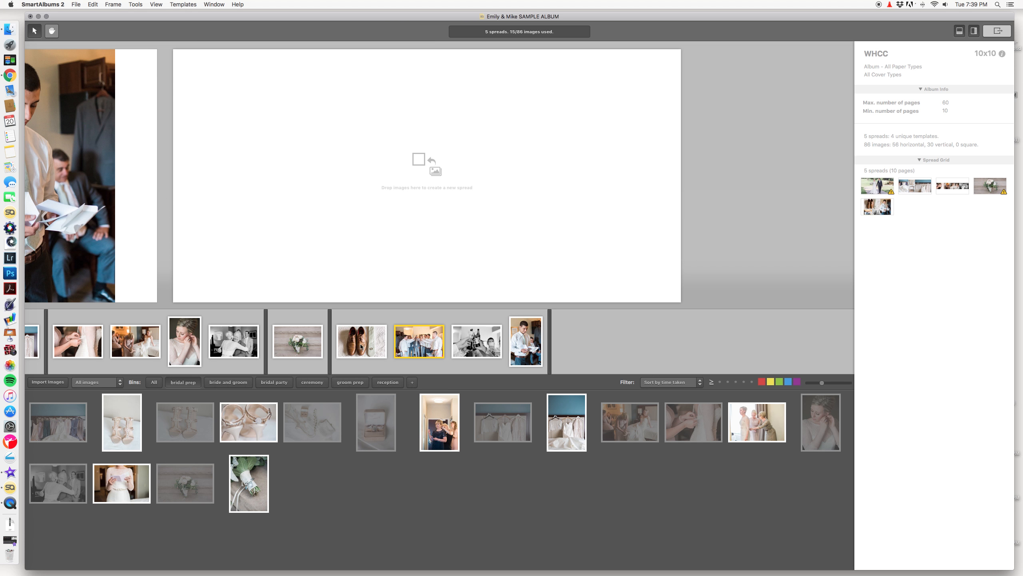
Step: Create a new spread from six ceremony photos: groomsmen, bride on stairs, bride with escort, blurred guests, kissing couple, and vertical lakeside group
{"action": "left_click", "coordinate": [314, 383]}
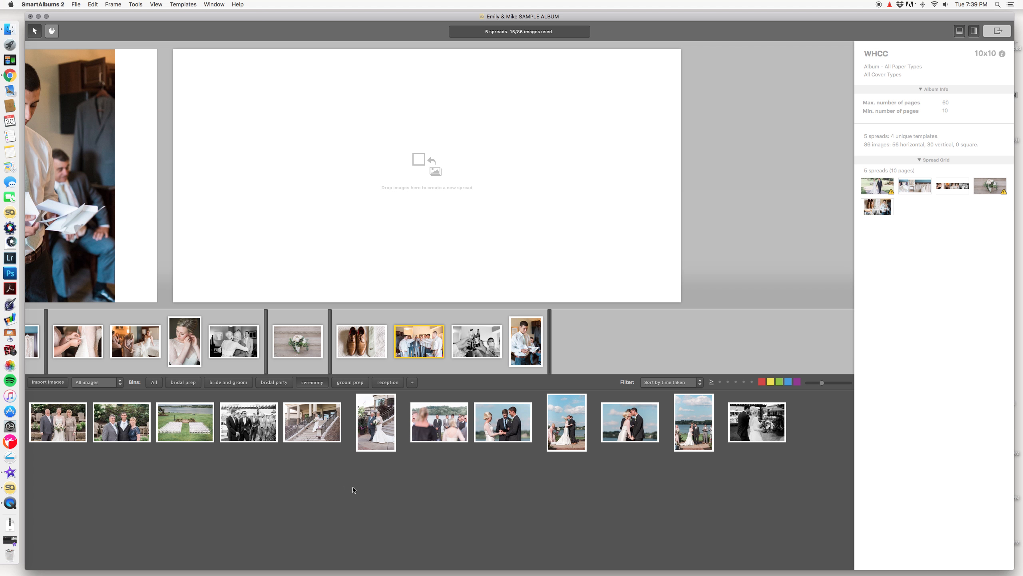
{"action": "left_click", "coordinate": [257, 433]}
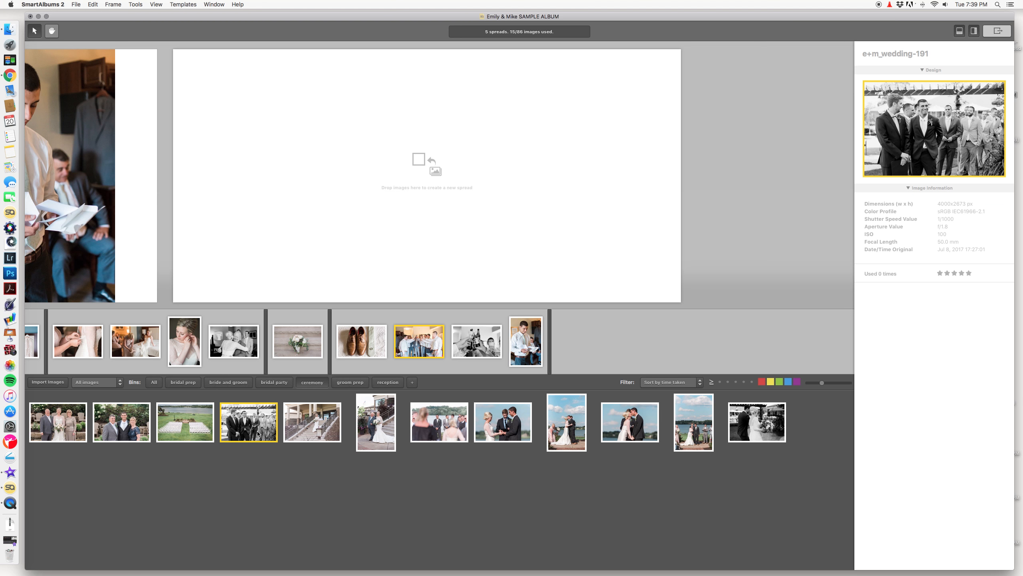
{"action": "left_click", "coordinate": [311, 426], "text": "super"}
{"action": "left_click", "coordinate": [390, 427], "text": "super"}
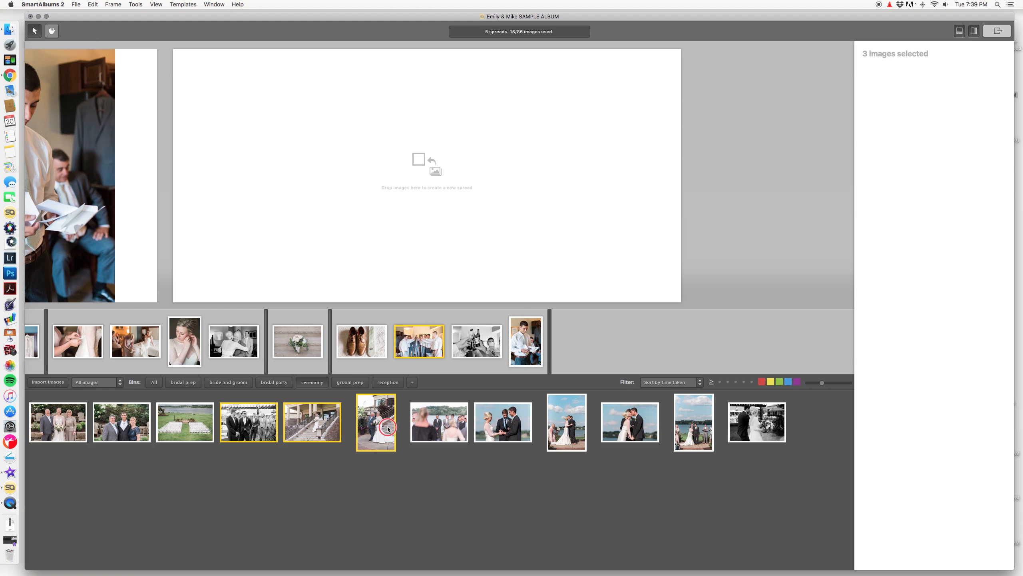
{"action": "left_click", "coordinate": [433, 424], "text": "super"}
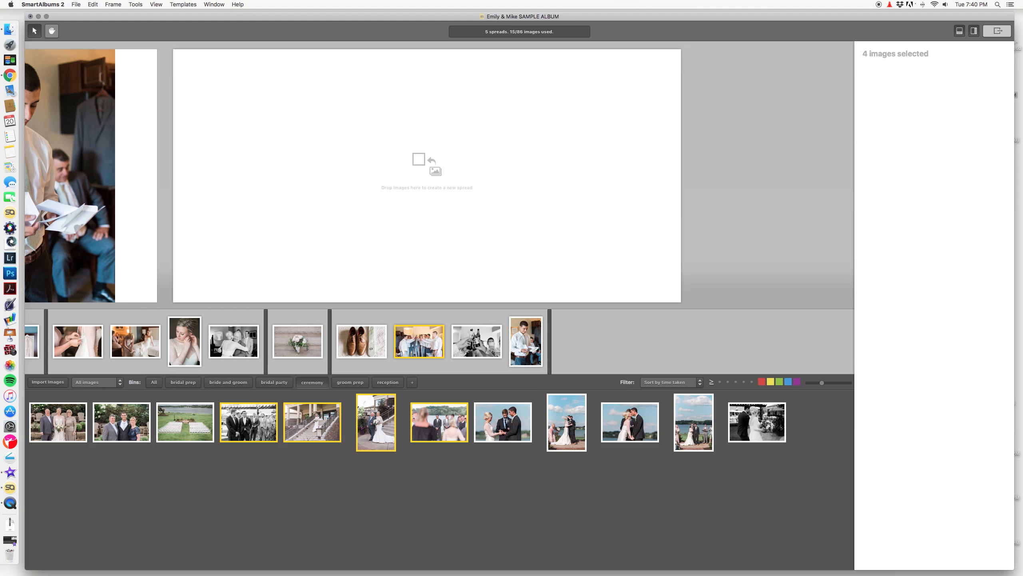
{"action": "left_click", "coordinate": [641, 427], "text": "super"}
{"action": "left_click", "coordinate": [678, 423], "text": "super"}
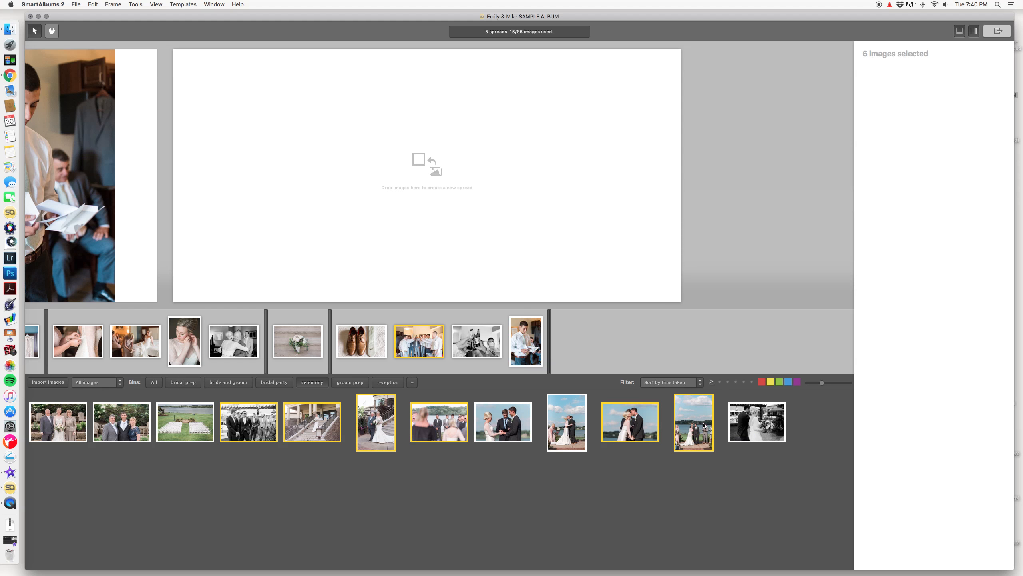
{"action": "left_click_drag", "start_coordinate": [381, 426], "coordinate": [363, 178]}
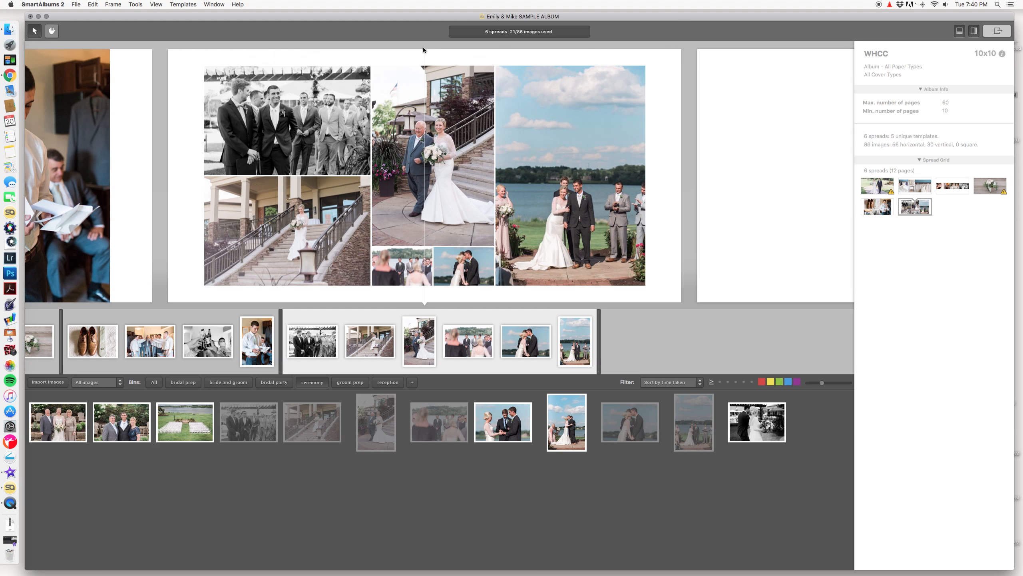
Step: Change the new ceremony spread's template to the full-height layout with two staggered rows of three photos each
{"action": "left_click", "coordinate": [426, 55]}
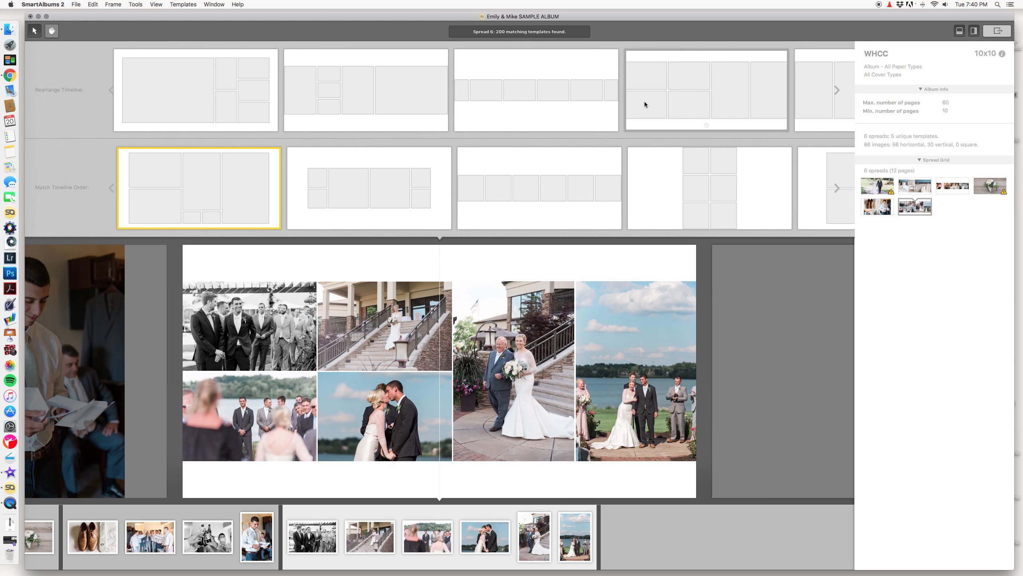
{"action": "left_click", "coordinate": [644, 101]}
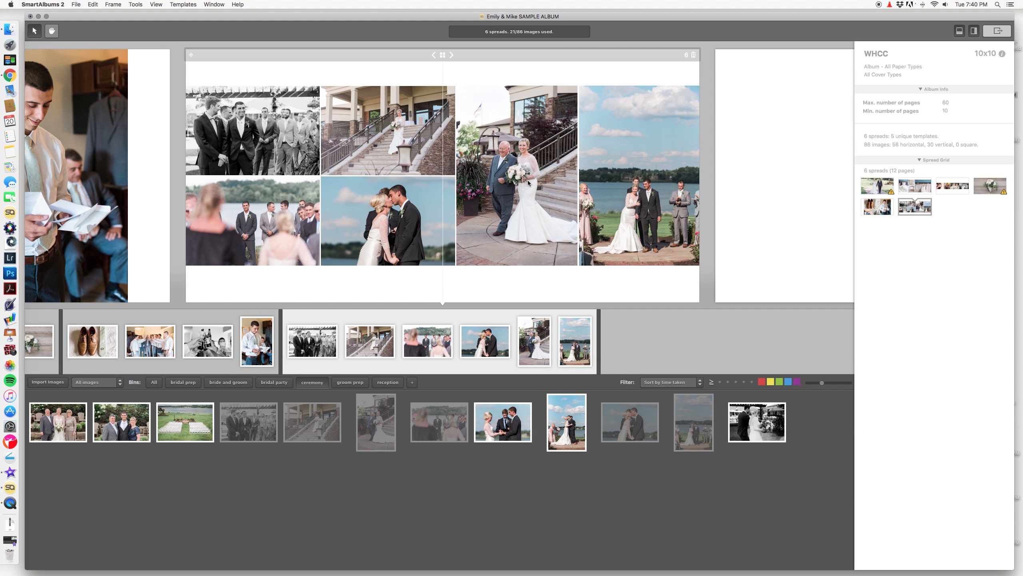
{"action": "left_click", "coordinate": [443, 56]}
{"action": "left_click", "coordinate": [551, 132]}
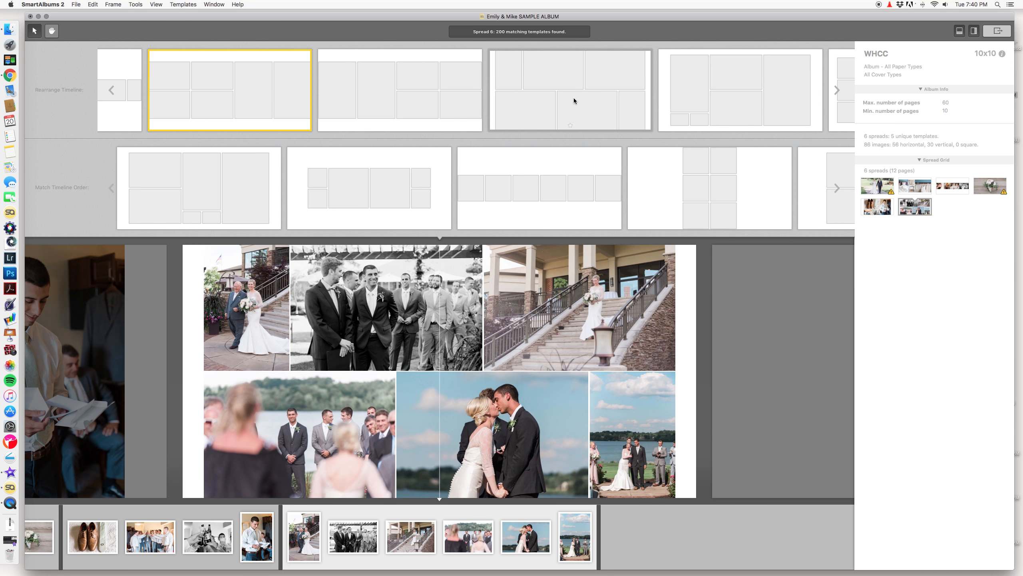
{"action": "left_click", "coordinate": [574, 98]}
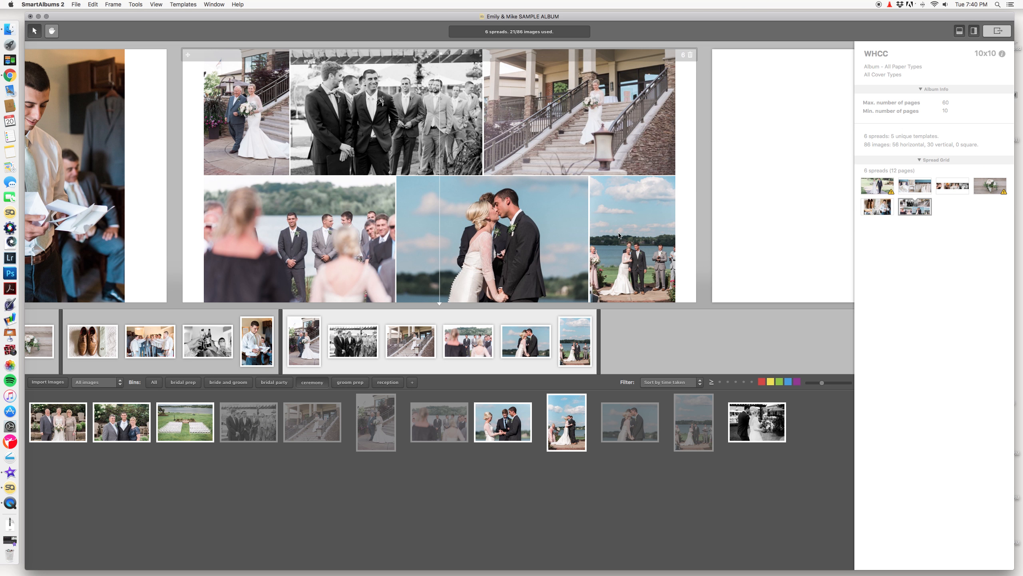
Step: Scale the photo of the bride with her escort to about 137% and reposition it within its frame
{"action": "left_click", "coordinate": [257, 121]}
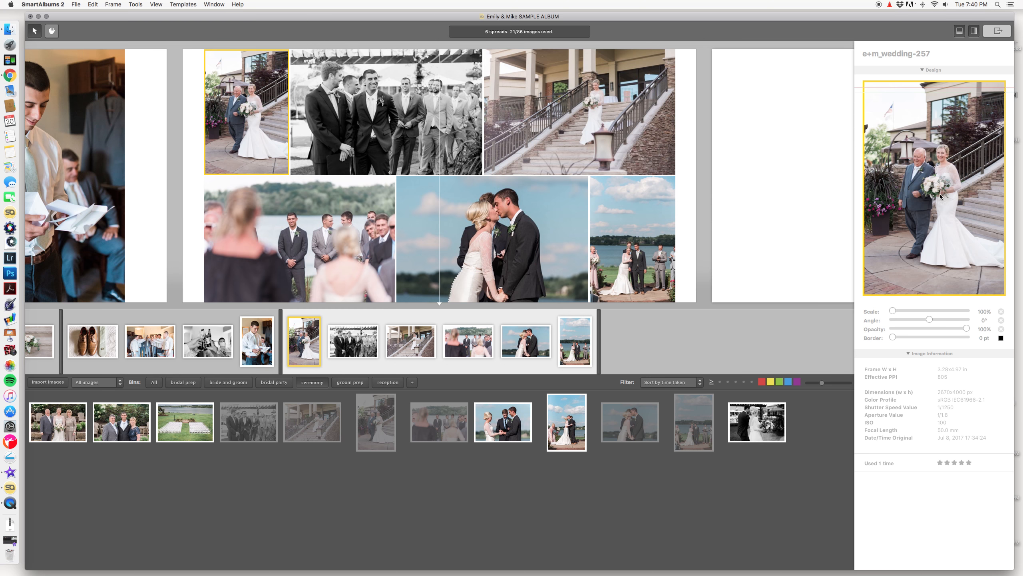
{"action": "left_click_drag", "start_coordinate": [893, 311], "coordinate": [910, 310]}
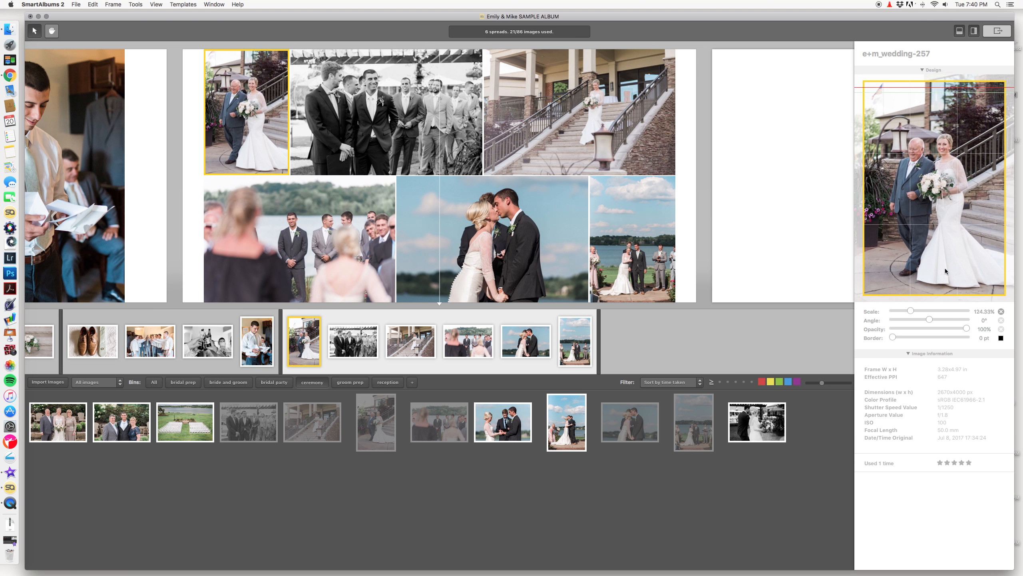
{"action": "mouse_move", "coordinate": [946, 272]}
{"action": "left_mouse_down"}
{"action": "mouse_move", "coordinate": [934, 249]}
{"action": "mouse_move", "coordinate": [943, 255]}
{"action": "left_mouse_up"}
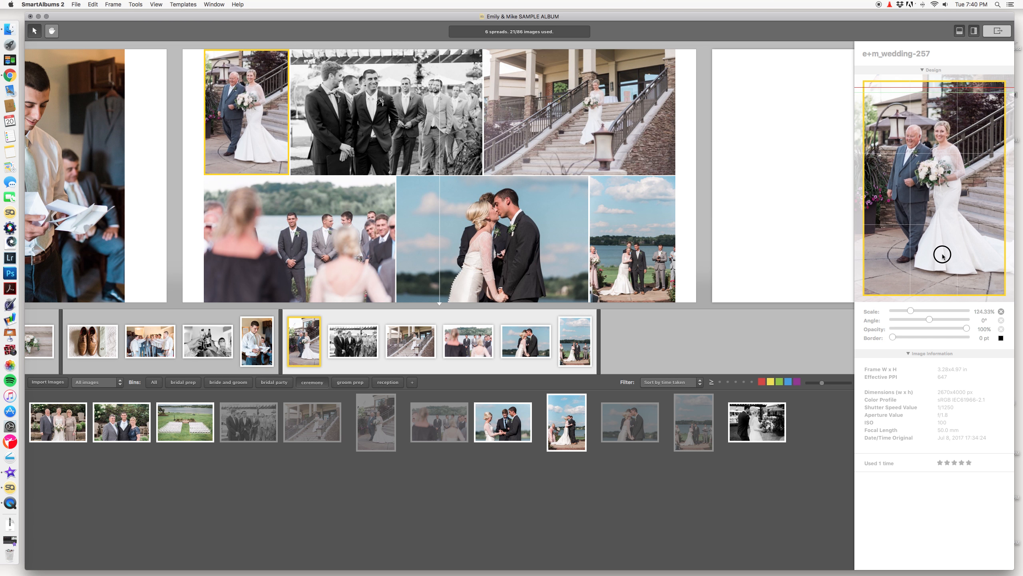
{"action": "left_click_drag", "start_coordinate": [911, 310], "coordinate": [920, 310]}
{"action": "left_click_drag", "start_coordinate": [922, 252], "coordinate": [920, 243]}
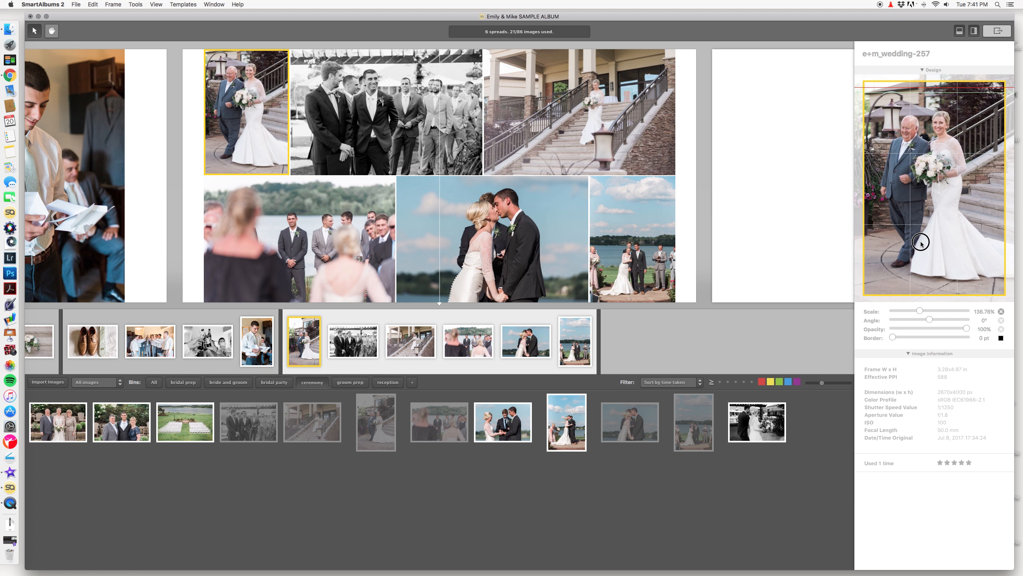
Step: Scale the photo of the groom seen past blurred guests to 148.88% and shift its crop within the frame
{"action": "left_click", "coordinate": [339, 246]}
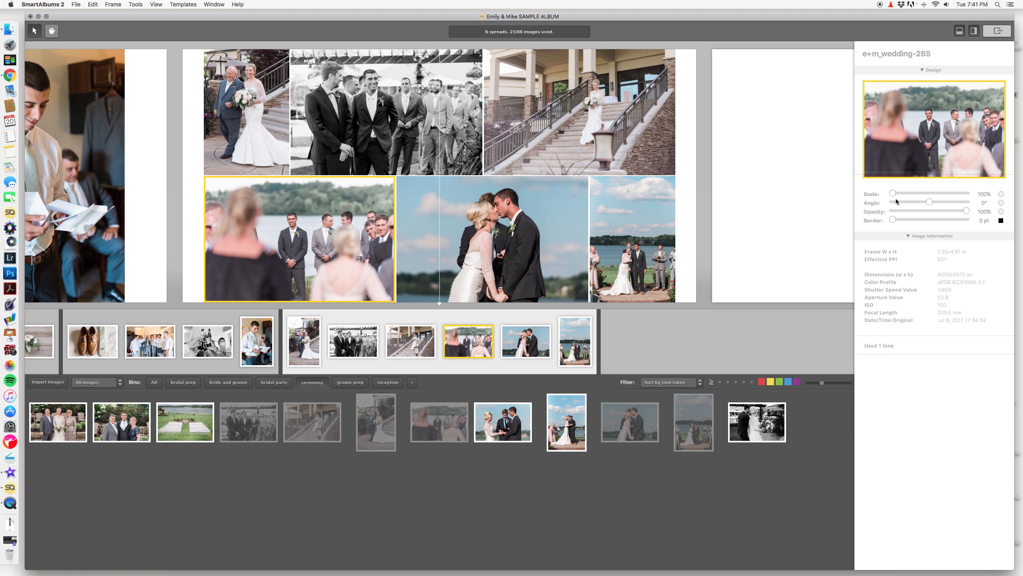
{"action": "left_click_drag", "start_coordinate": [893, 194], "coordinate": [931, 195]}
{"action": "left_click_drag", "start_coordinate": [927, 145], "coordinate": [934, 145]}
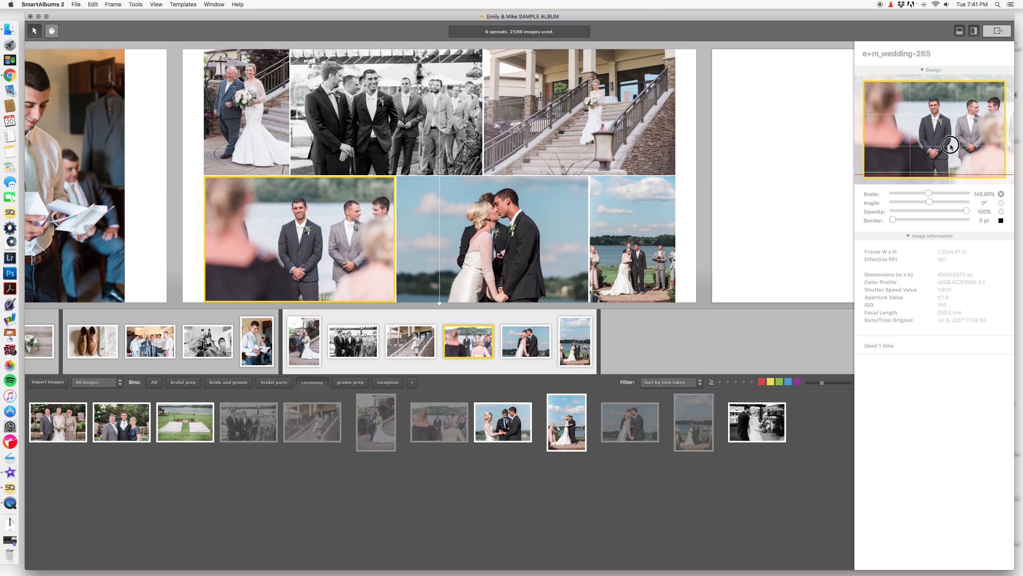
{"action": "left_click", "coordinate": [388, 85]}
Step: Scale the kissing couple photo to 123.92% and adjust its position within the frame
{"action": "left_click", "coordinate": [475, 228]}
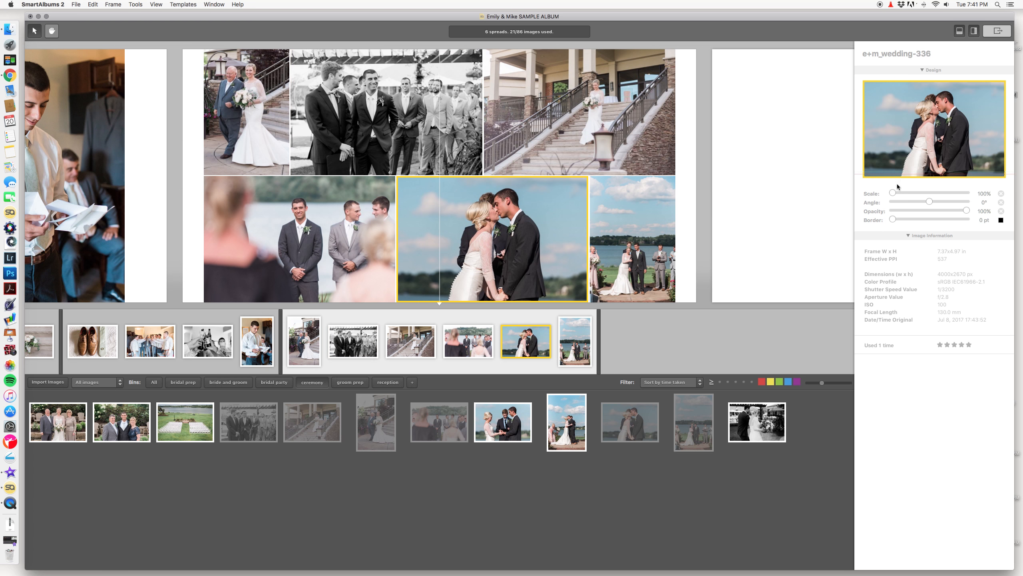
{"action": "left_click_drag", "start_coordinate": [892, 193], "coordinate": [910, 193]}
{"action": "left_click_drag", "start_coordinate": [968, 140], "coordinate": [967, 139]}
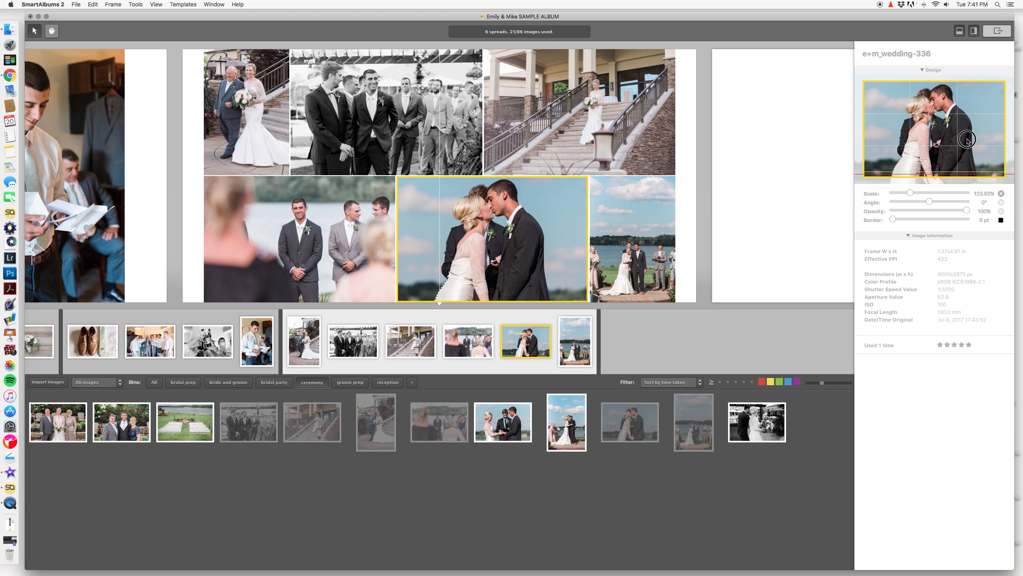
Step: Reduce the kissing couple photo's scale to 111.83% and recenter its crop within the frame
{"action": "left_click_drag", "start_coordinate": [910, 192], "coordinate": [901, 192]}
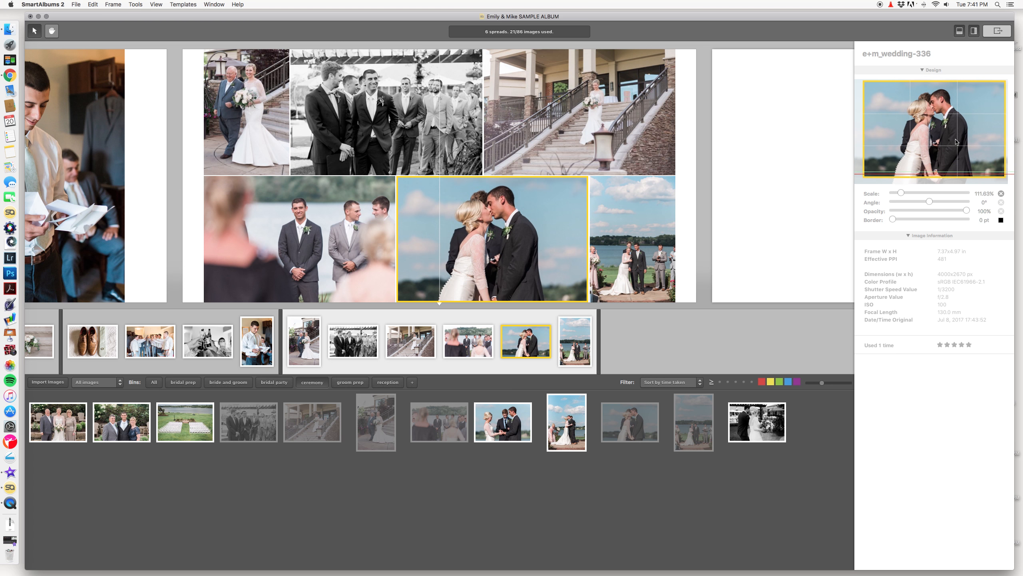
{"action": "left_click_drag", "start_coordinate": [957, 142], "coordinate": [951, 136]}
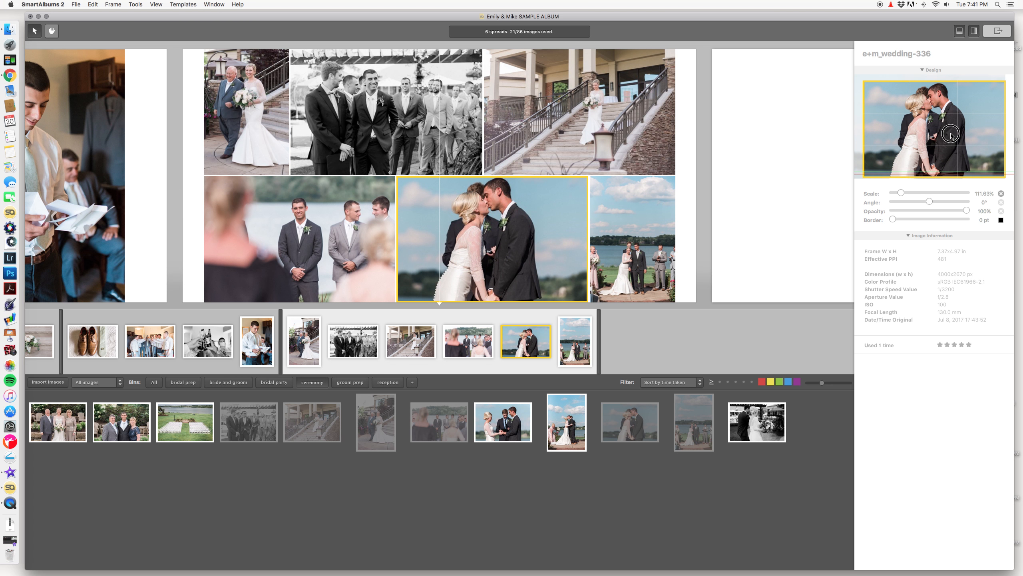
Step: Scale the photo of the bride descending the stairs to 127.6% and shift its crop within the frame
{"action": "left_click", "coordinate": [575, 83]}
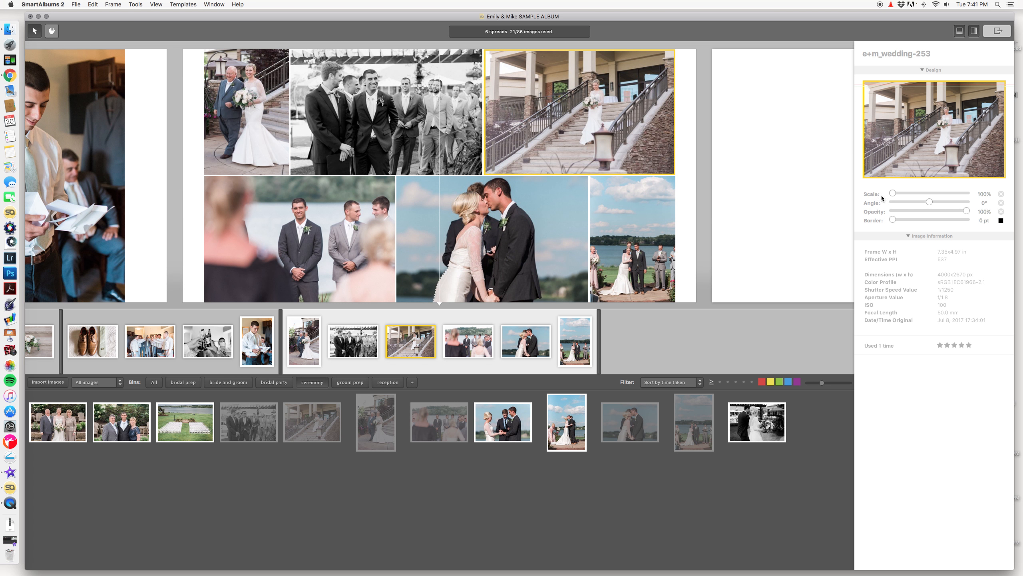
{"action": "left_click_drag", "start_coordinate": [894, 193], "coordinate": [904, 193]}
{"action": "mouse_move", "coordinate": [938, 158]}
{"action": "left_mouse_down"}
{"action": "mouse_move", "coordinate": [939, 144]}
{"action": "mouse_move", "coordinate": [937, 157]}
{"action": "left_mouse_up"}
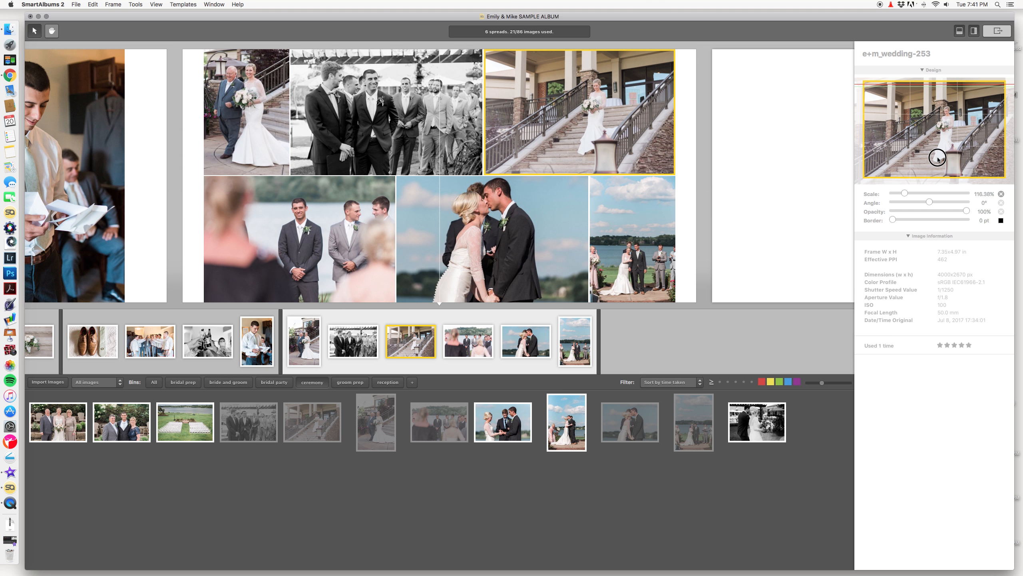
{"action": "left_click_drag", "start_coordinate": [905, 193], "coordinate": [914, 193]}
{"action": "left_click_drag", "start_coordinate": [934, 159], "coordinate": [935, 155]}
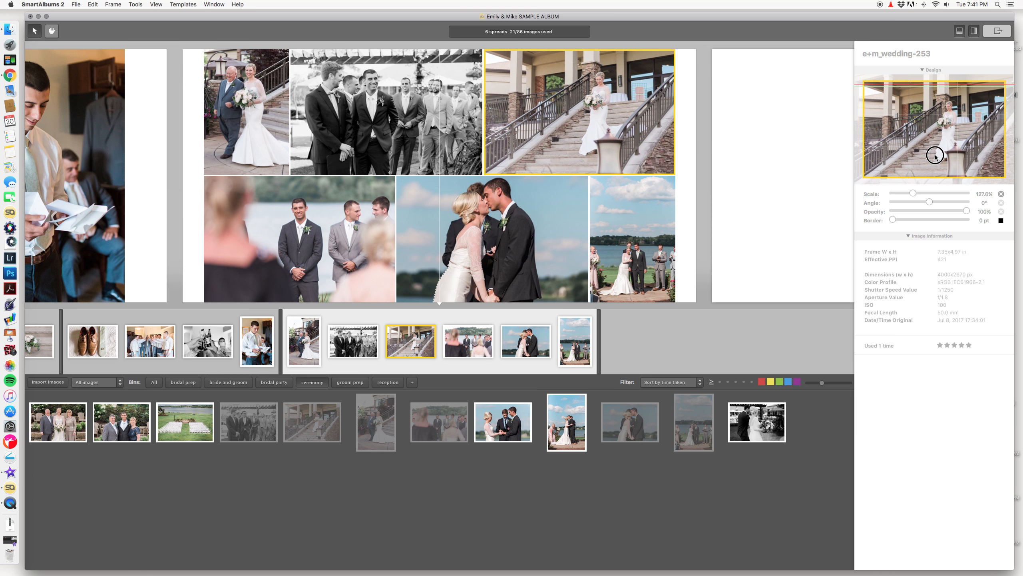
Step: Scale the vertical lakeside ceremony photo to 147.41% and reposition it to center the bride and groom
{"action": "left_click", "coordinate": [652, 262]}
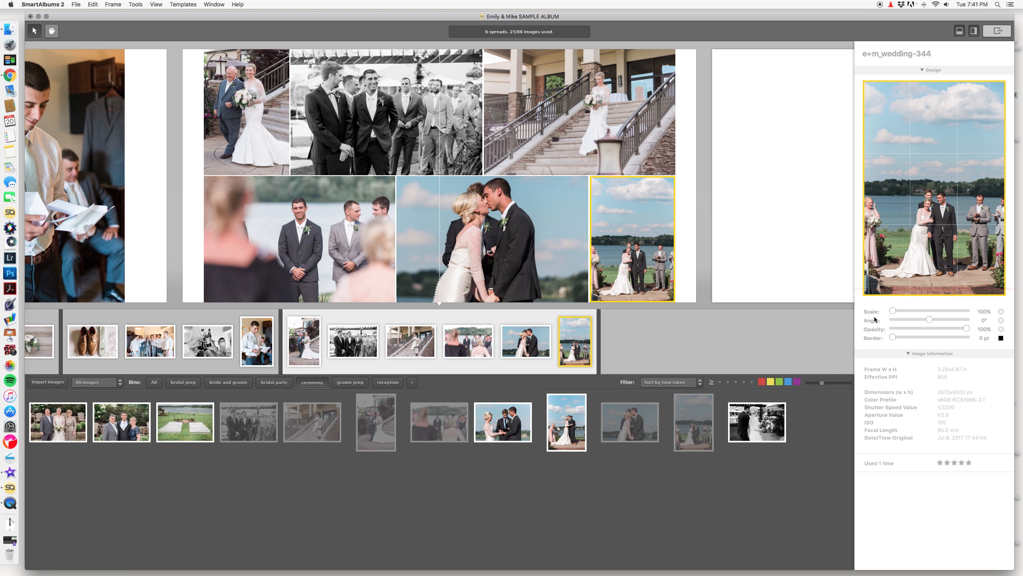
{"action": "left_click_drag", "start_coordinate": [894, 311], "coordinate": [927, 311]}
{"action": "left_click_drag", "start_coordinate": [945, 252], "coordinate": [936, 233]}
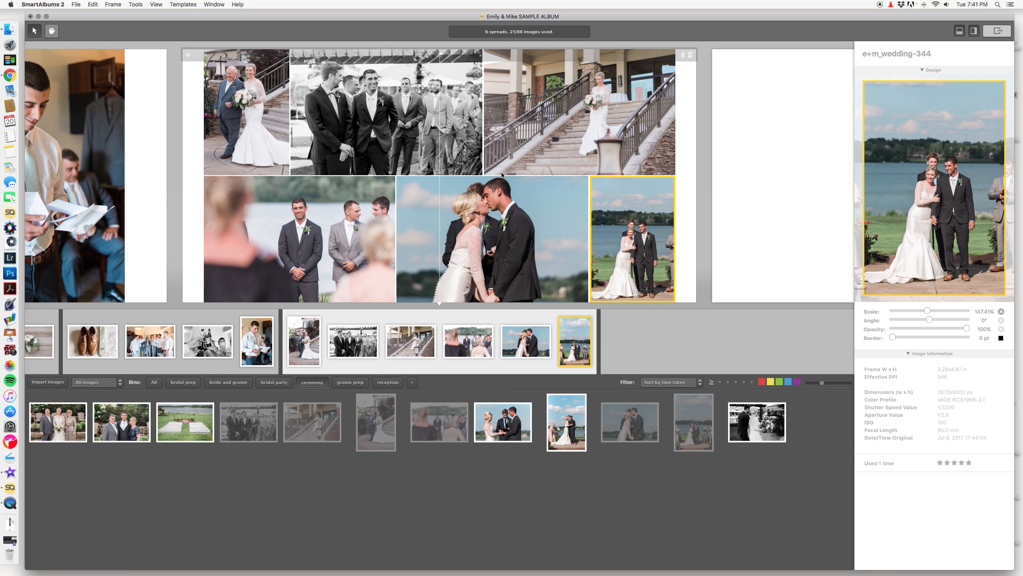
Step: Create a new full-spread layout after the ceremony using the cheering group photo from the bridal party bin
{"action": "scroll", "coordinate": [464, 174], "scroll_direction": "right", "scroll_amount": 5}
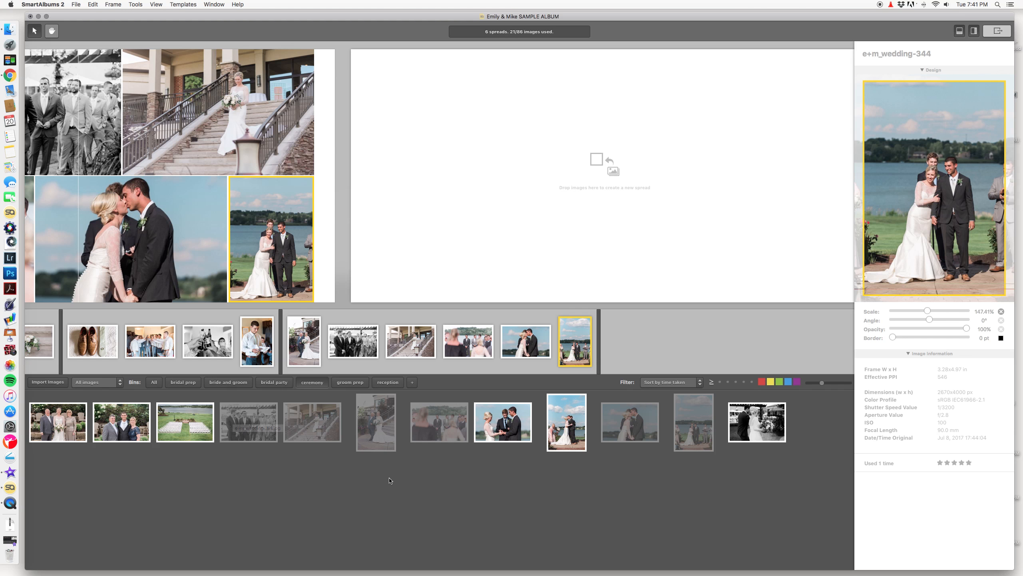
{"action": "left_click", "coordinate": [273, 382]}
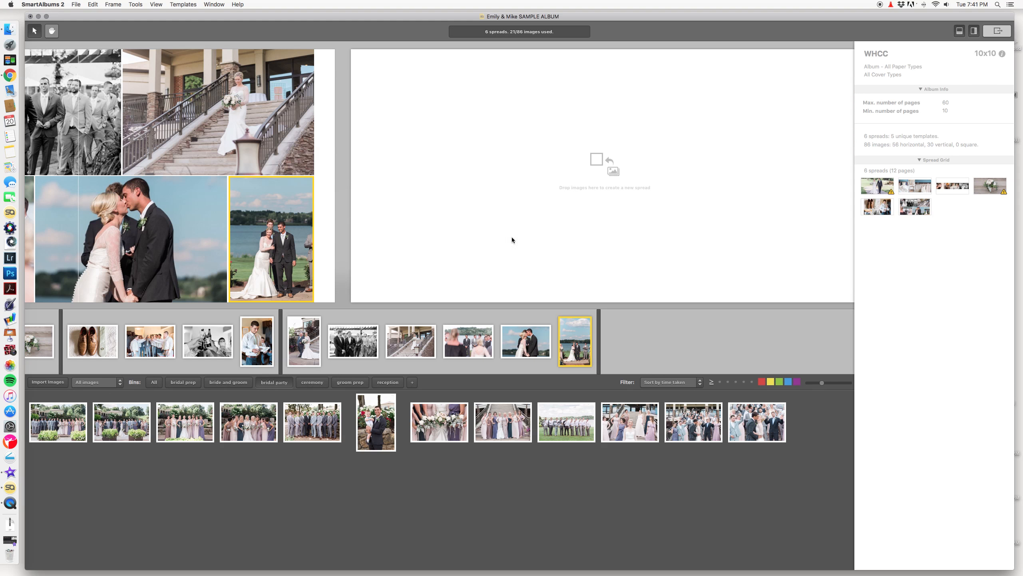
{"action": "scroll", "coordinate": [603, 195], "scroll_direction": "right", "scroll_amount": 5}
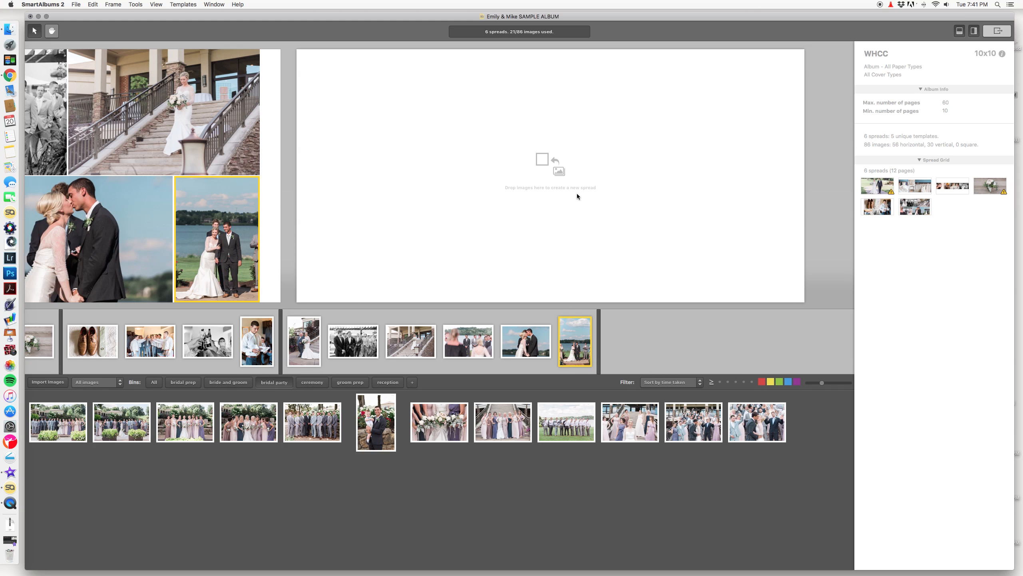
{"action": "scroll", "coordinate": [497, 160], "scroll_direction": "right", "scroll_amount": 3}
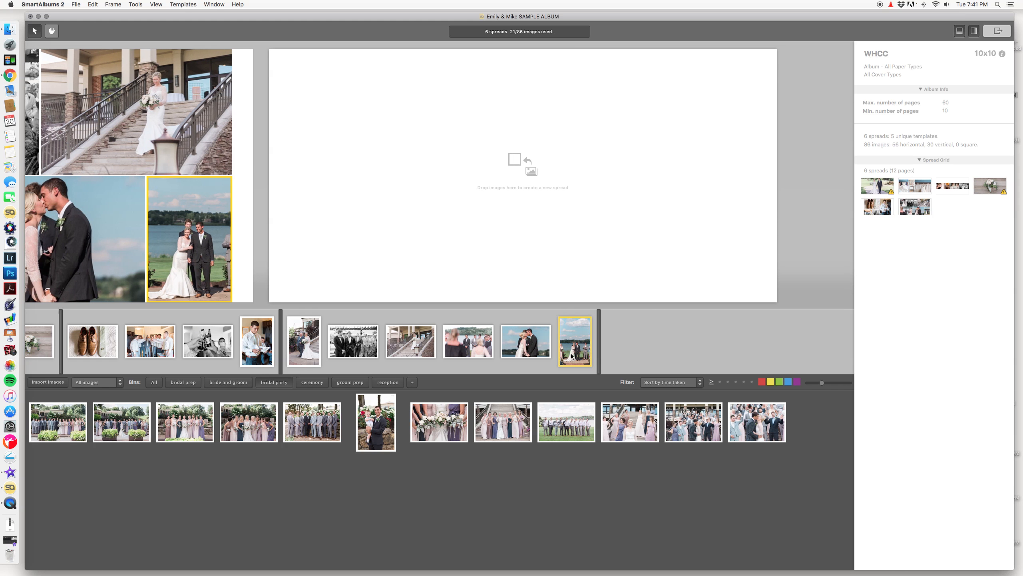
{"action": "left_click", "coordinate": [709, 433]}
{"action": "left_click_drag", "start_coordinate": [679, 384], "coordinate": [585, 200]}
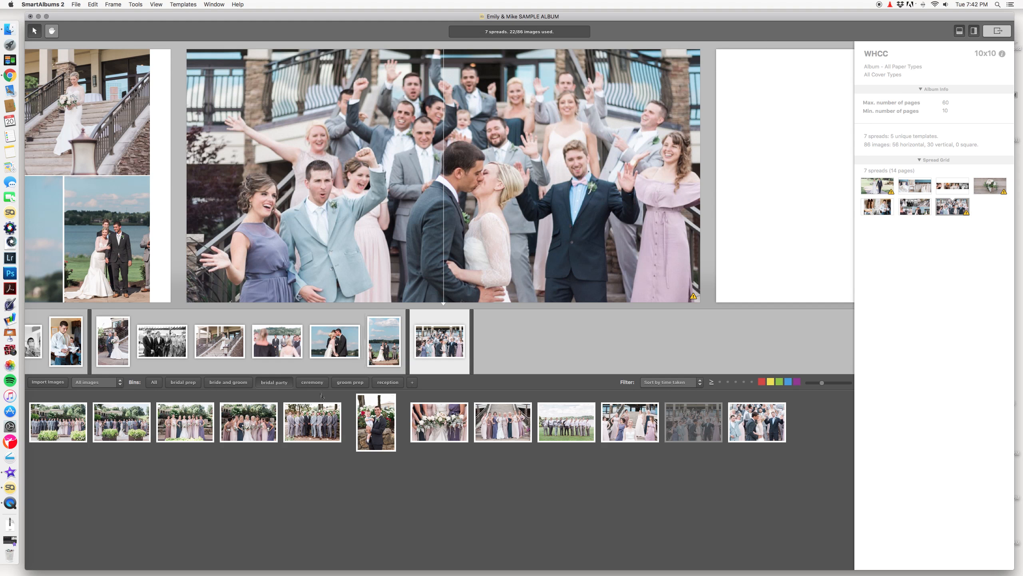
Step: Show the bride and groom bin and review the album's existing spreads from the opening portrait through the group photo
{"action": "left_click", "coordinate": [233, 383]}
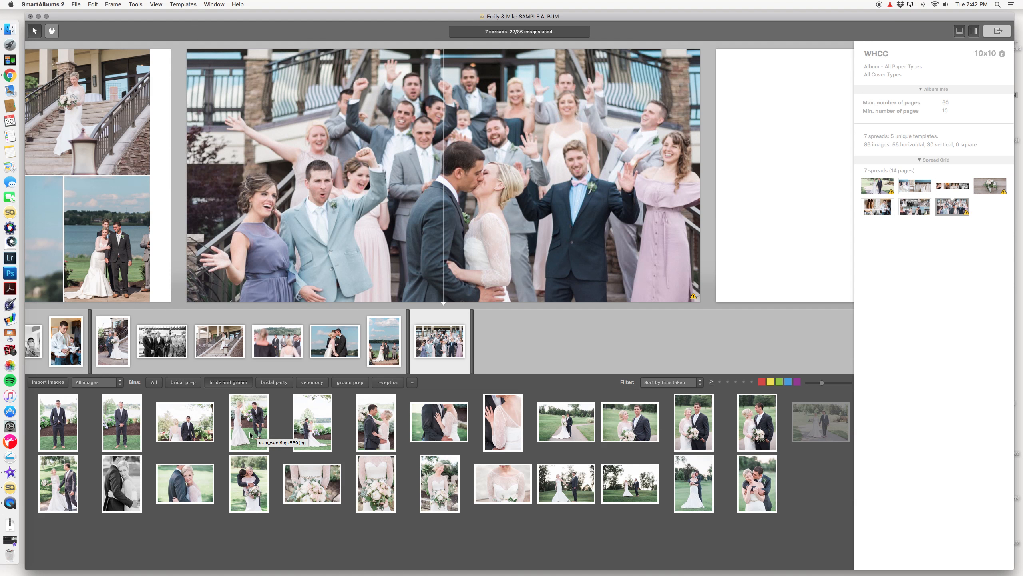
{"action": "left_click", "coordinate": [186, 430]}
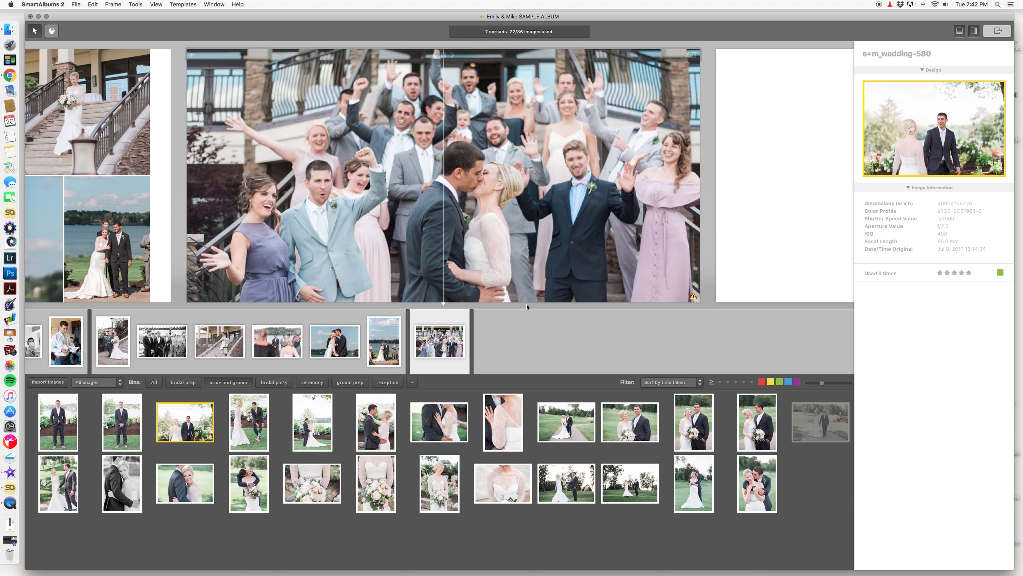
{"action": "scroll", "coordinate": [592, 214], "scroll_direction": "right", "scroll_amount": 10}
{"action": "scroll", "coordinate": [601, 215], "scroll_direction": "left", "scroll_amount": 10}
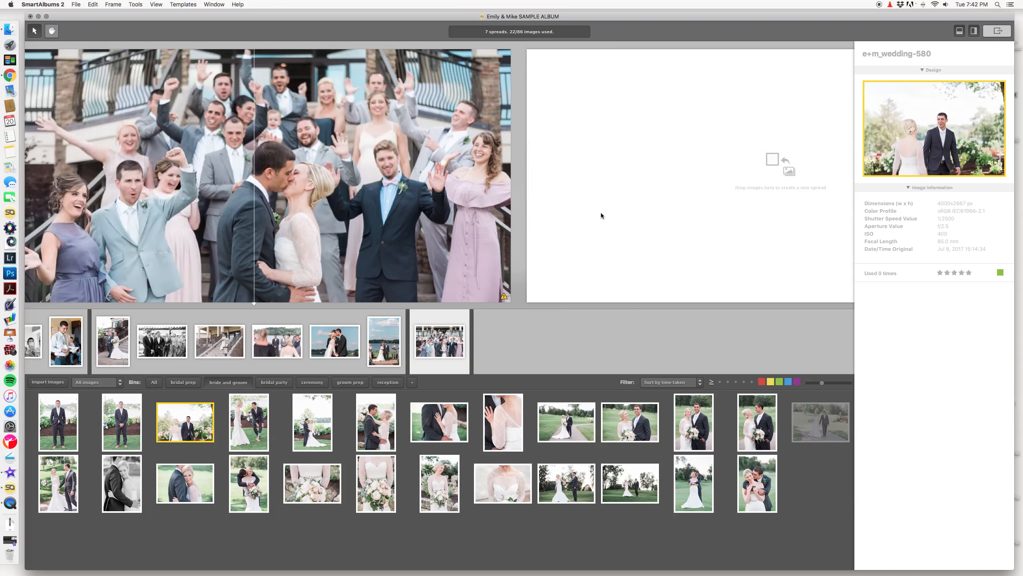
{"action": "scroll", "coordinate": [598, 212], "scroll_direction": "left", "scroll_amount": 10}
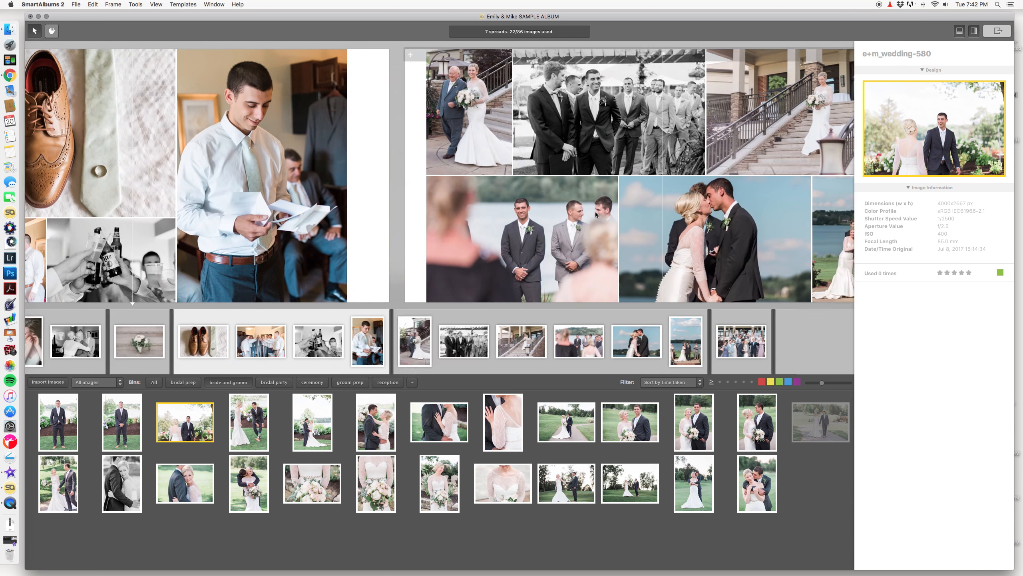
{"action": "scroll", "coordinate": [587, 211], "scroll_direction": "right", "scroll_amount": 4}
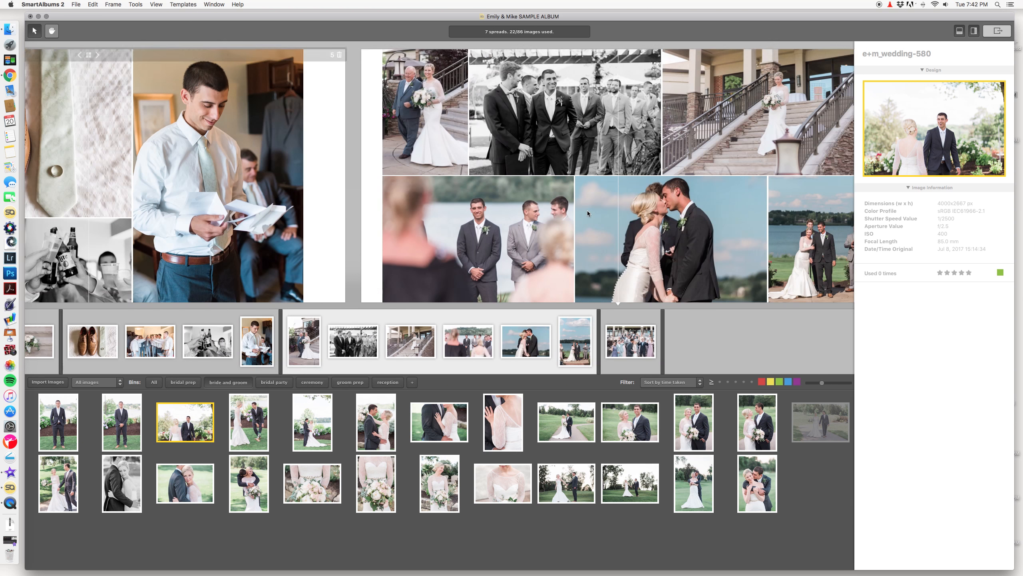
{"action": "scroll", "coordinate": [469, 164], "scroll_direction": "right", "scroll_amount": 2}
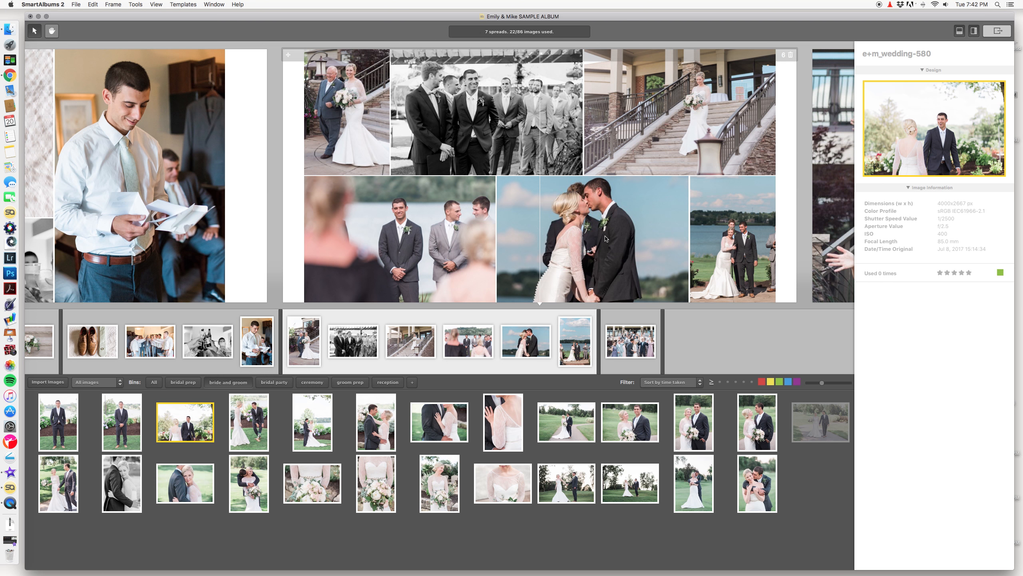
{"action": "scroll", "coordinate": [504, 221], "scroll_direction": "right", "scroll_amount": 12}
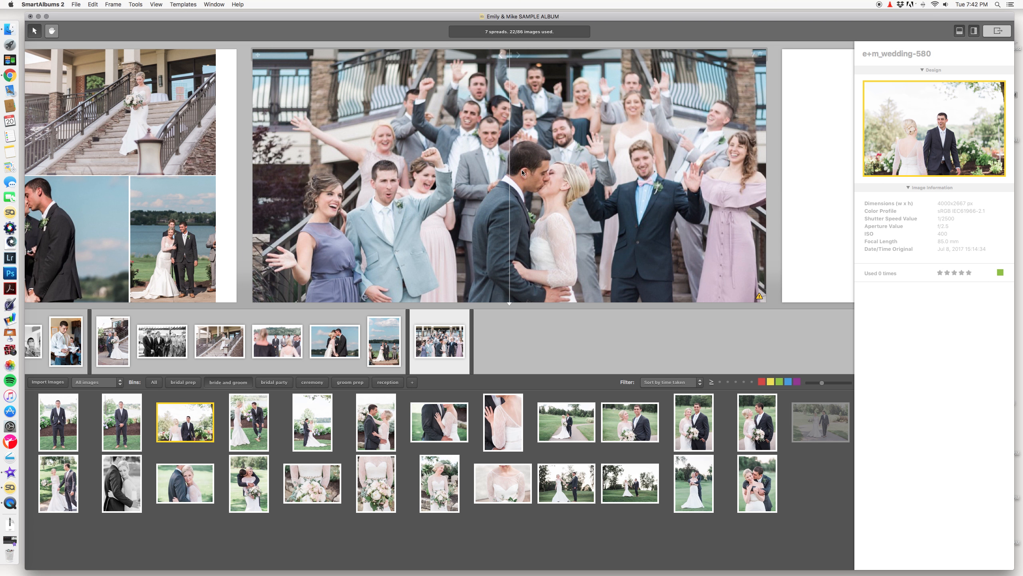
{"action": "scroll", "coordinate": [522, 173], "scroll_direction": "left", "scroll_amount": 15}
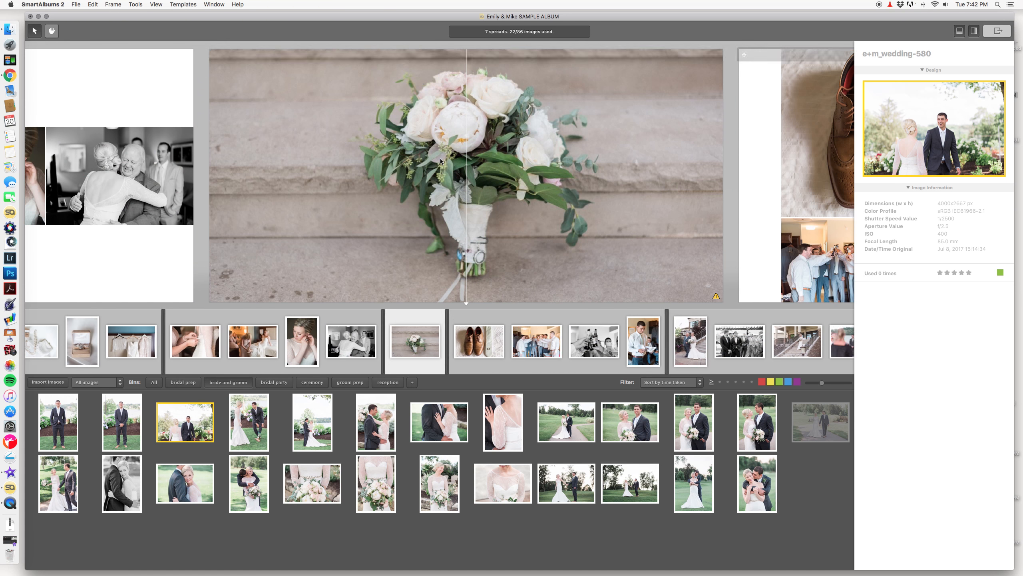
{"action": "scroll", "coordinate": [441, 161], "scroll_direction": "left", "scroll_amount": 15}
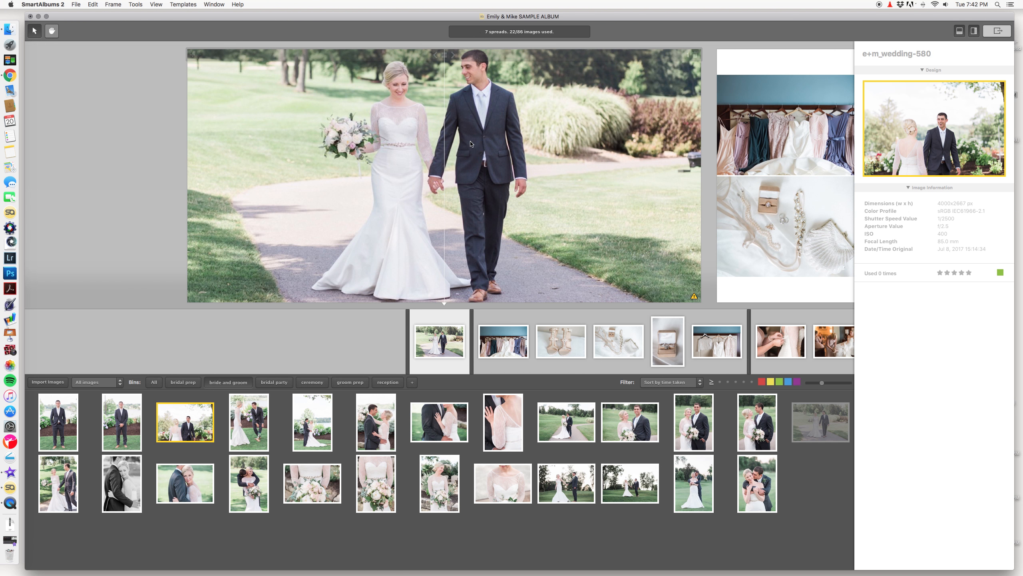
{"action": "scroll", "coordinate": [470, 143], "scroll_direction": "right", "scroll_amount": 10}
{"action": "scroll", "coordinate": [471, 143], "scroll_direction": "right", "scroll_amount": 15}
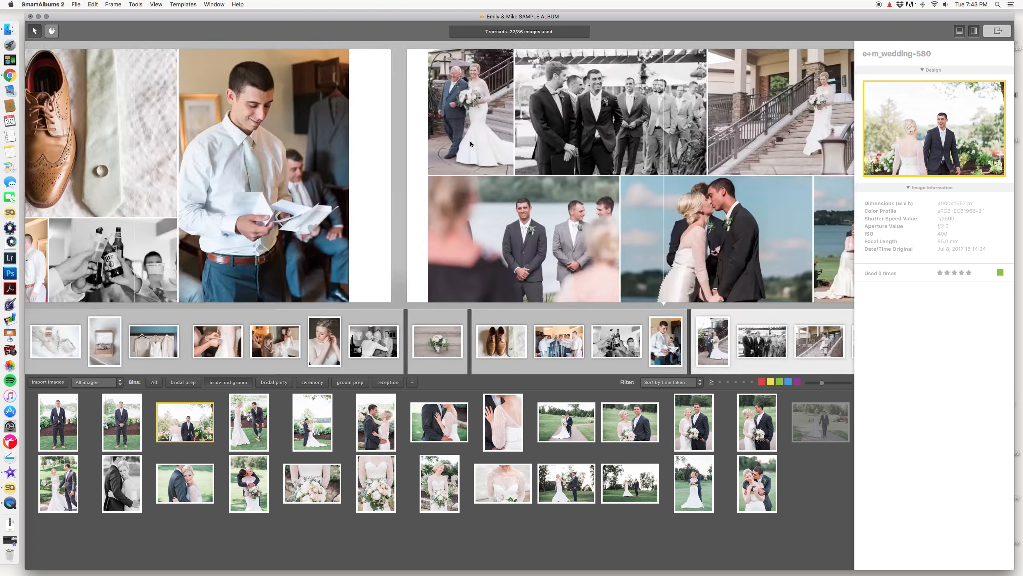
{"action": "scroll", "coordinate": [470, 142], "scroll_direction": "left", "scroll_amount": 5}
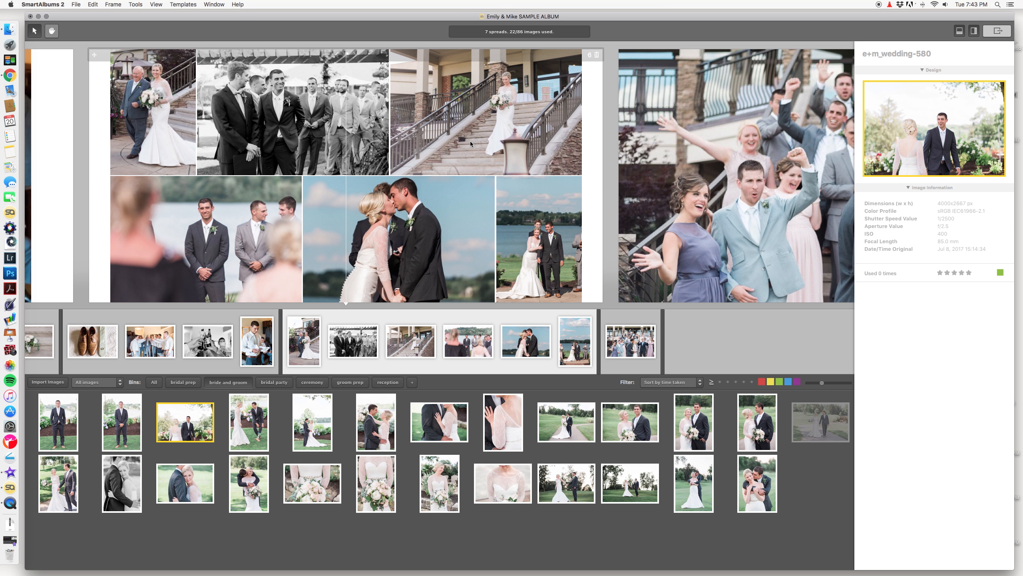
{"action": "scroll", "coordinate": [455, 170], "scroll_direction": "left", "scroll_amount": 2}
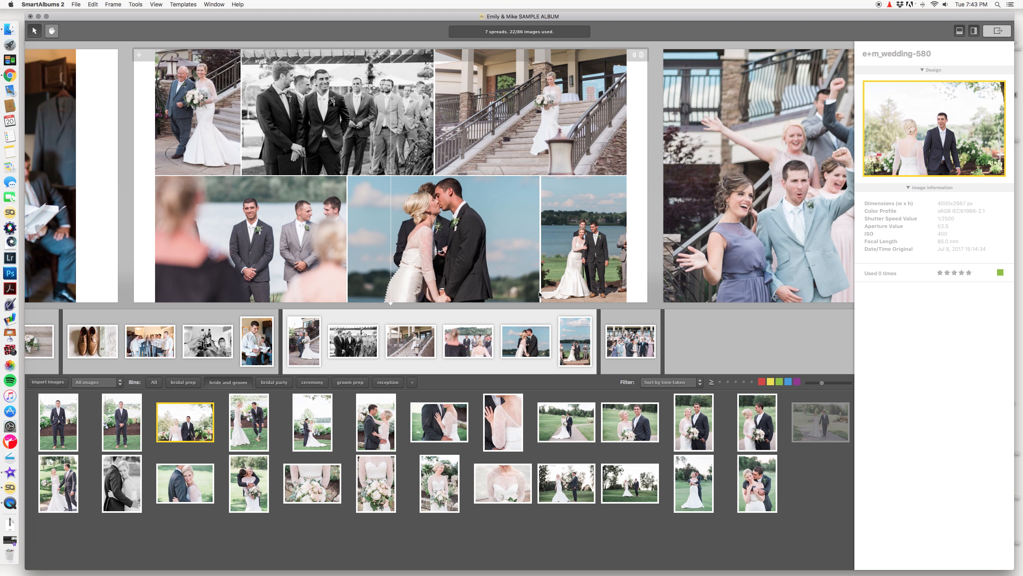
{"action": "scroll", "coordinate": [390, 205], "scroll_direction": "right", "scroll_amount": 5}
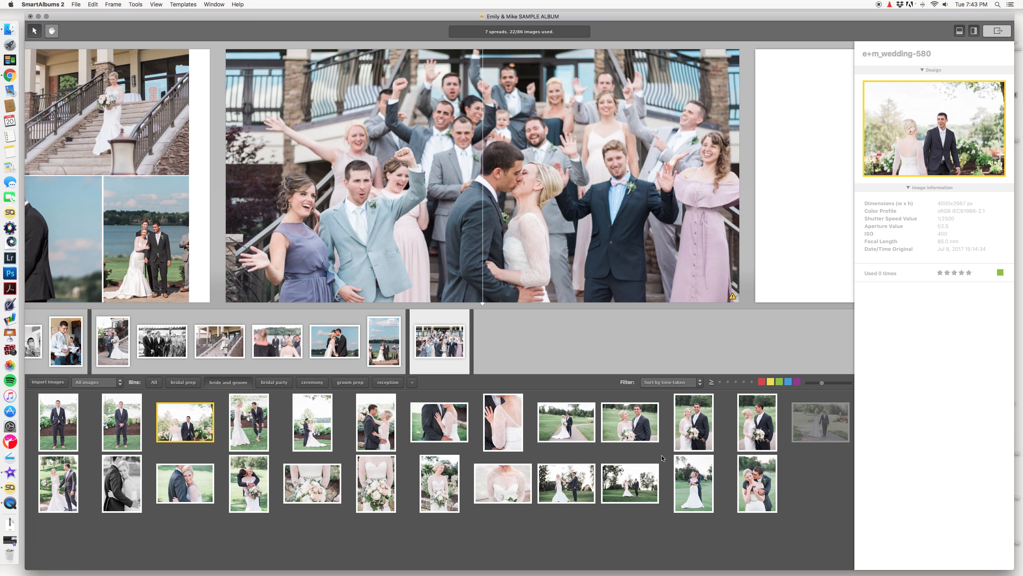
Step: Replace the cheering group photo with the waist-up couple portrait and shift its crop to include the groom's whole head
{"action": "left_click_drag", "start_coordinate": [644, 429], "coordinate": [561, 206]}
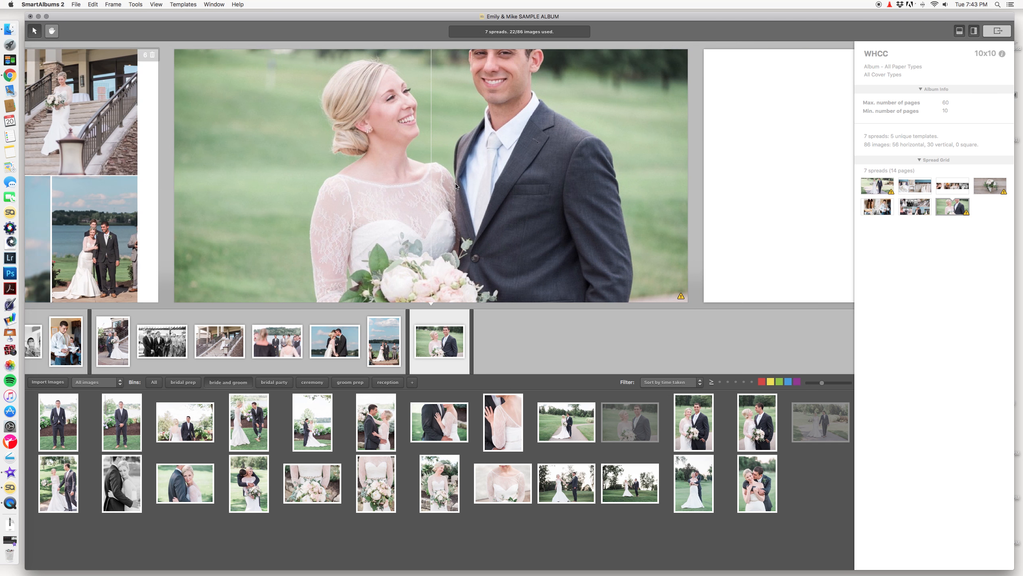
{"action": "left_click", "coordinate": [452, 178]}
{"action": "left_click_drag", "start_coordinate": [922, 104], "coordinate": [922, 116]}
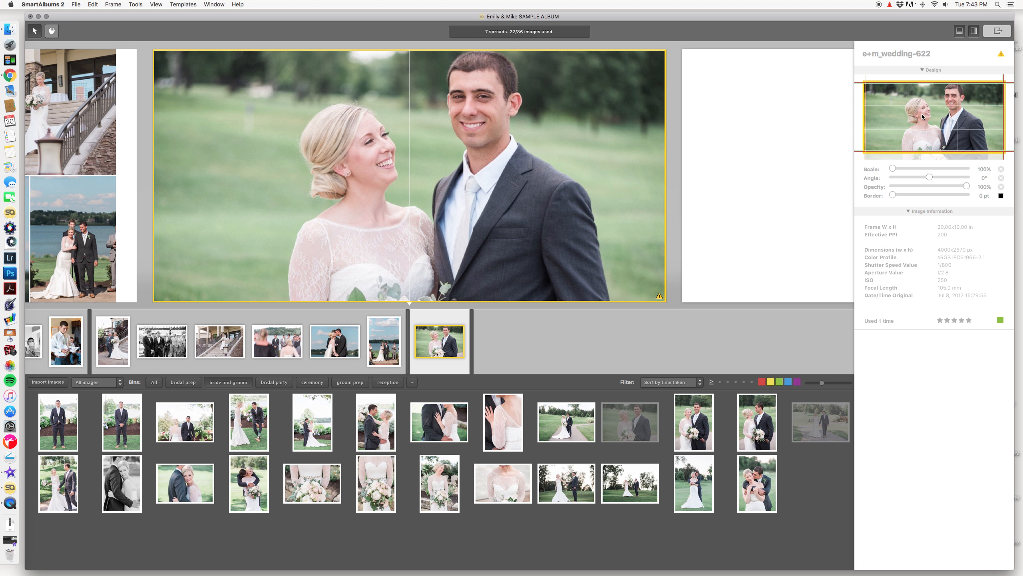
Step: Swap the spread's photo for the full-length couple on the path and shift the crop to include their feet
{"action": "left_click", "coordinate": [578, 421]}
{"action": "left_click", "coordinate": [502, 257]}
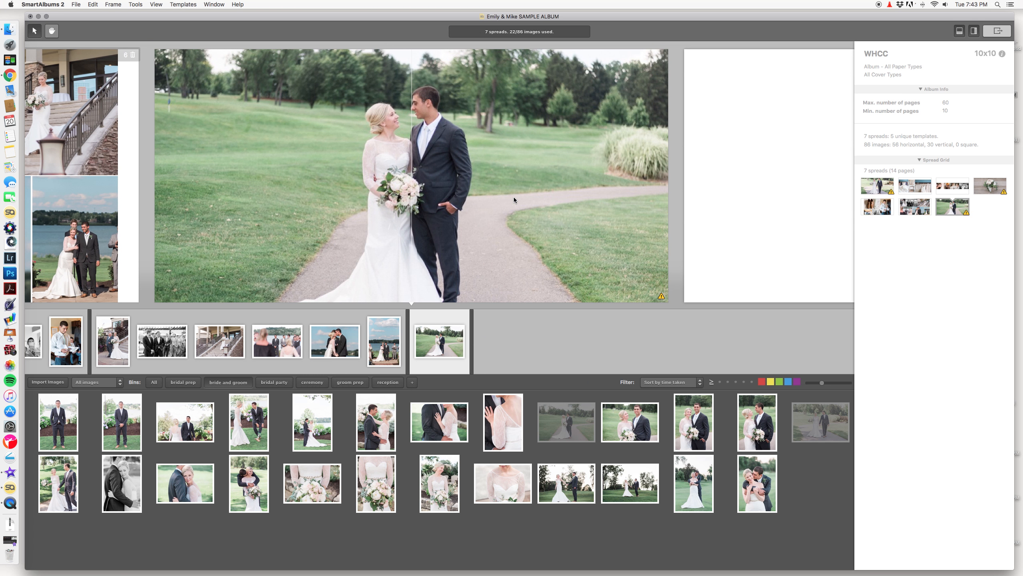
{"action": "left_click", "coordinate": [513, 200]}
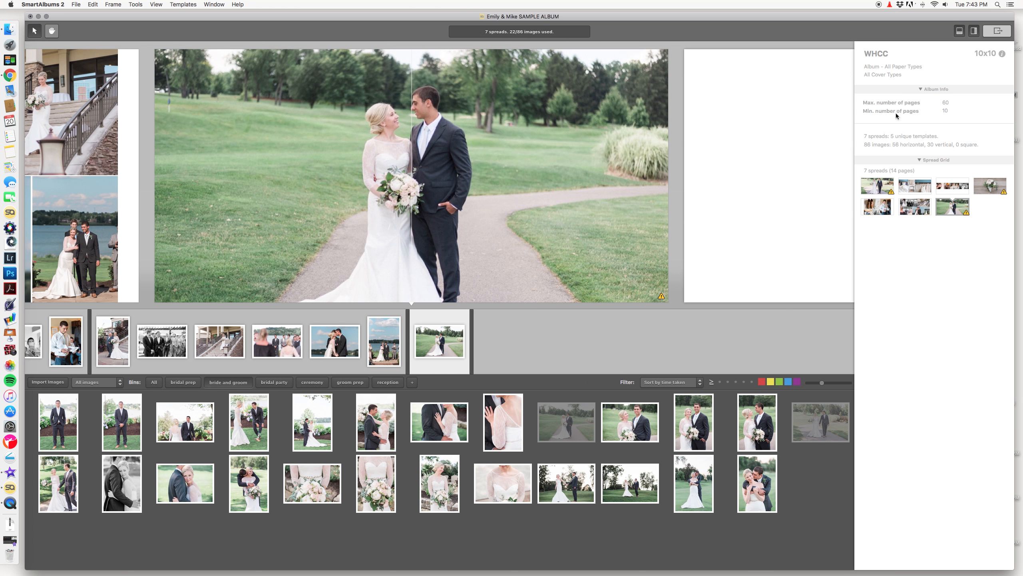
{"action": "left_click_drag", "start_coordinate": [888, 116], "coordinate": [889, 109]}
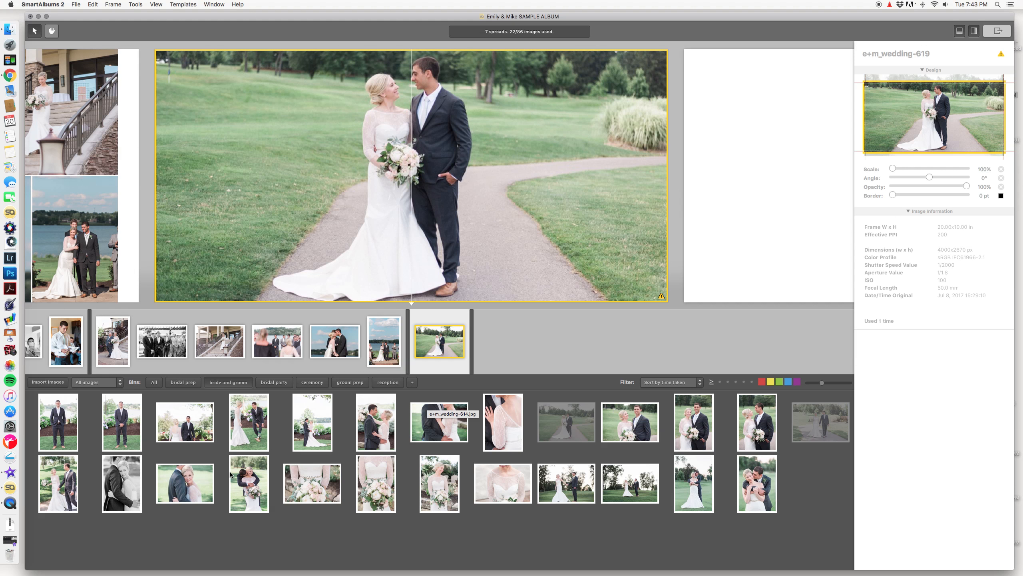
Step: Replace the spread's photo with the bride leaning on the groom's shoulder and reposition it to show her whole head
{"action": "left_click_drag", "start_coordinate": [191, 483], "coordinate": [378, 229]}
{"action": "scroll", "coordinate": [459, 184], "scroll_direction": "right", "scroll_amount": 2}
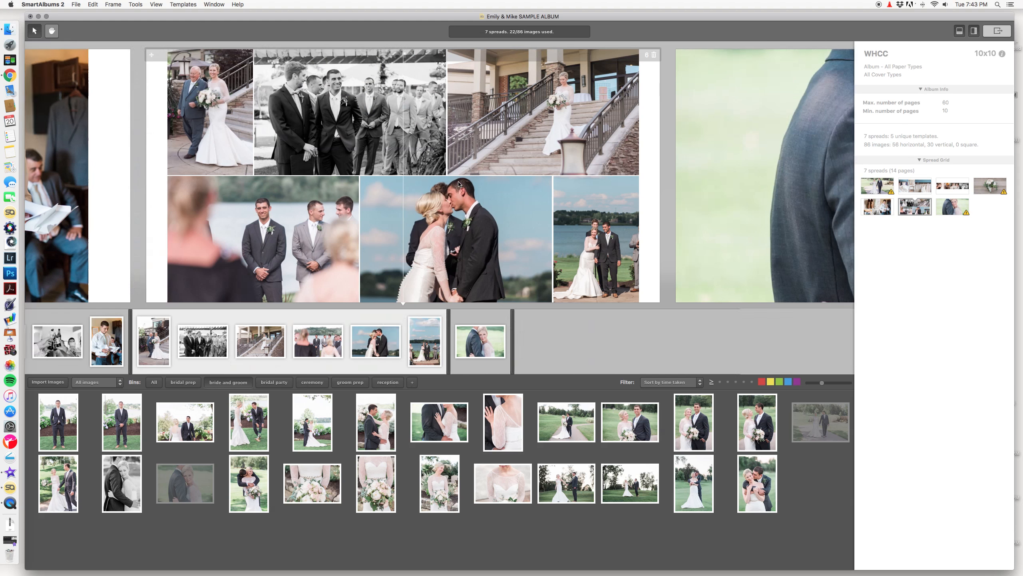
{"action": "scroll", "coordinate": [458, 180], "scroll_direction": "right", "scroll_amount": 5}
{"action": "left_click", "coordinate": [634, 195]}
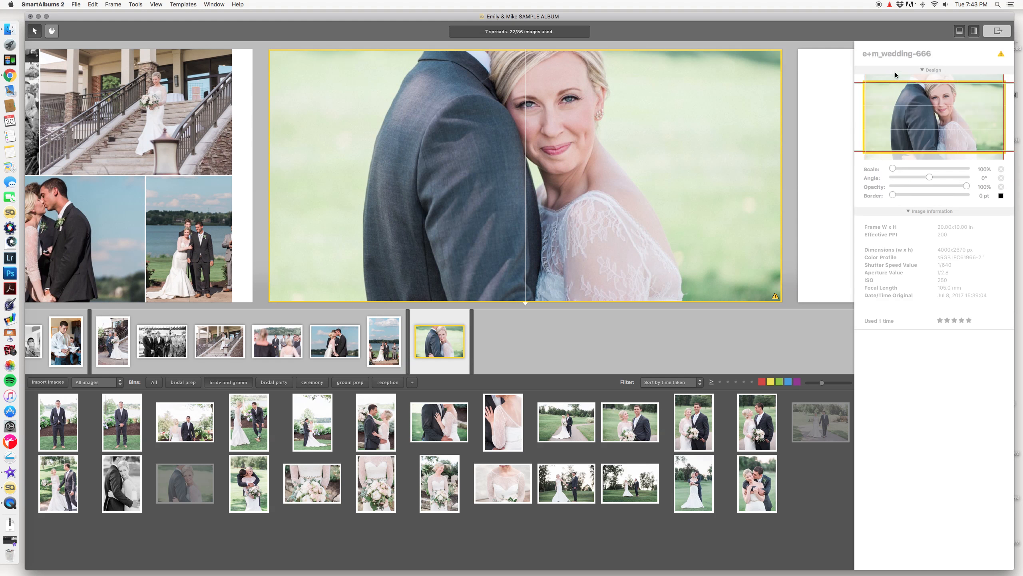
{"action": "left_click_drag", "start_coordinate": [909, 103], "coordinate": [917, 129]}
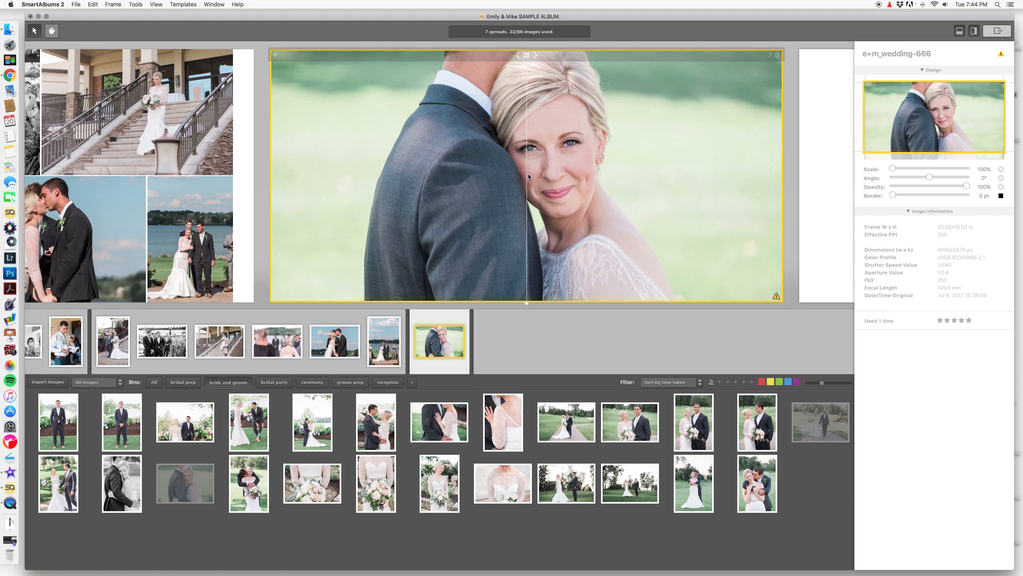
{"action": "scroll", "coordinate": [520, 184], "scroll_direction": "right", "scroll_amount": 5}
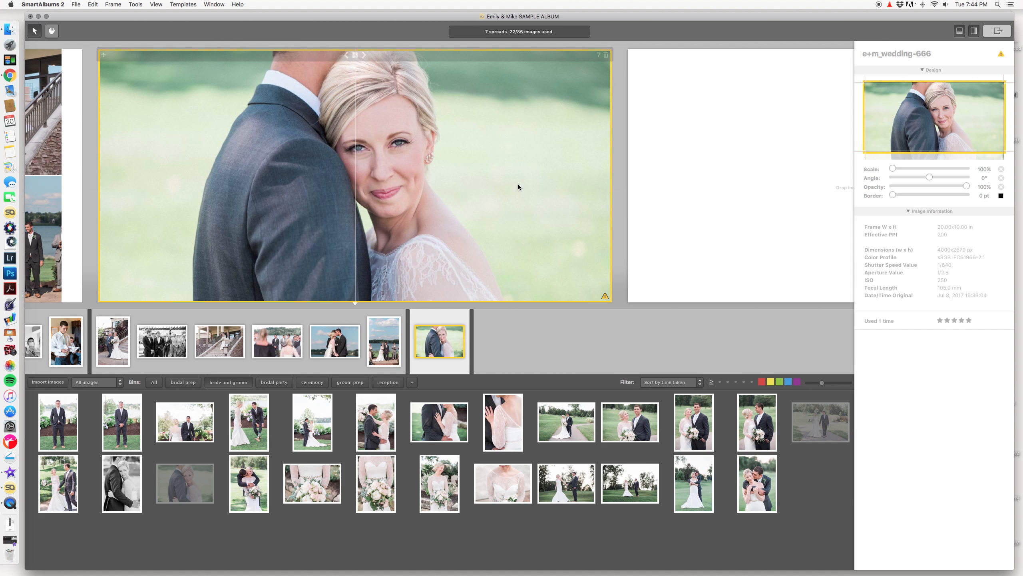
{"action": "scroll", "coordinate": [518, 186], "scroll_direction": "left", "scroll_amount": 3}
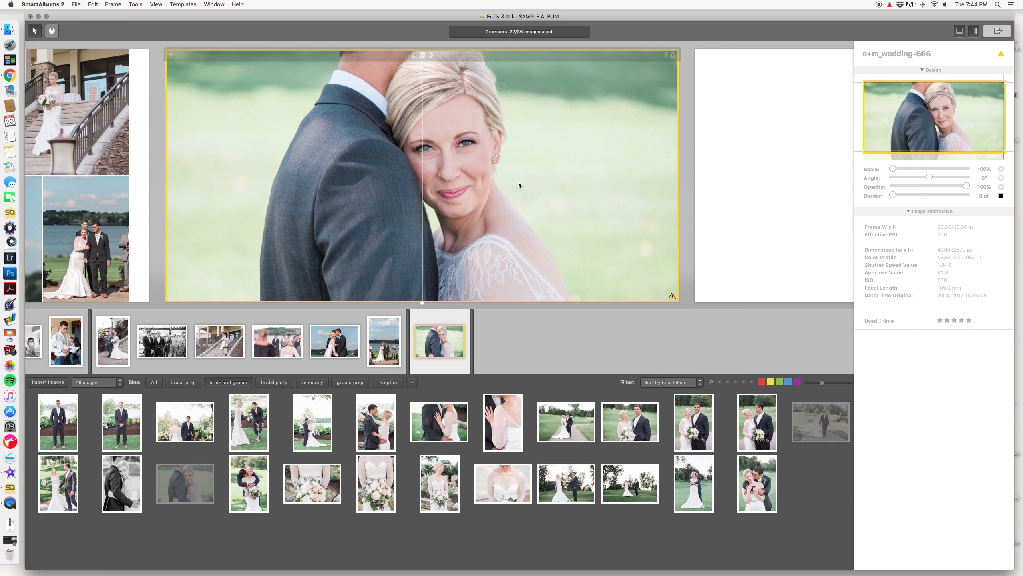
Step: Review the album's spreads from the opening couple portrait through the full-spread close-up of the bride on the groom's shoulder
{"action": "scroll", "coordinate": [519, 185], "scroll_direction": "left", "scroll_amount": 20}
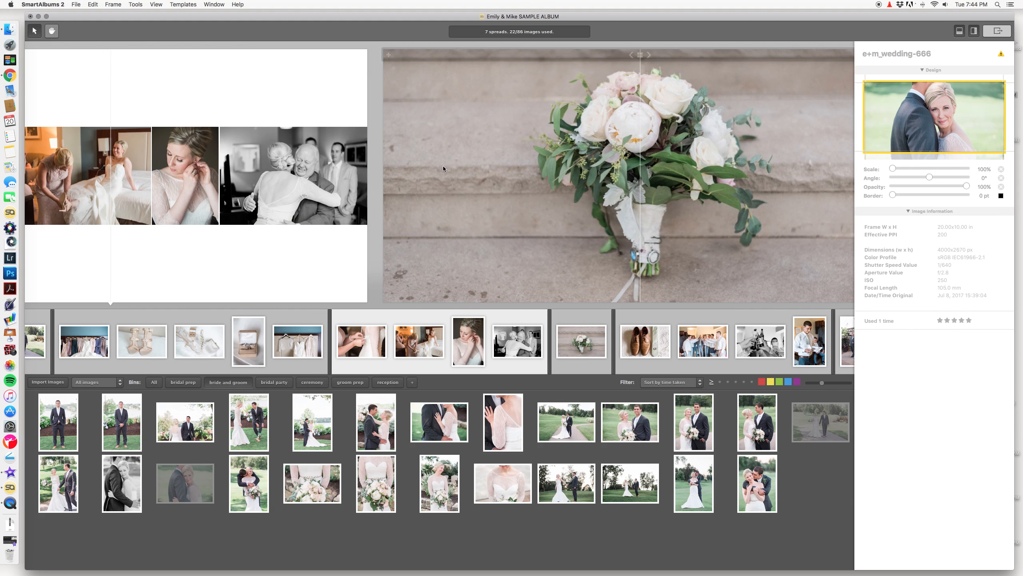
{"action": "scroll", "coordinate": [758, 152], "scroll_direction": "left", "scroll_amount": 10}
{"action": "scroll", "coordinate": [758, 152], "scroll_direction": "left", "scroll_amount": 15}
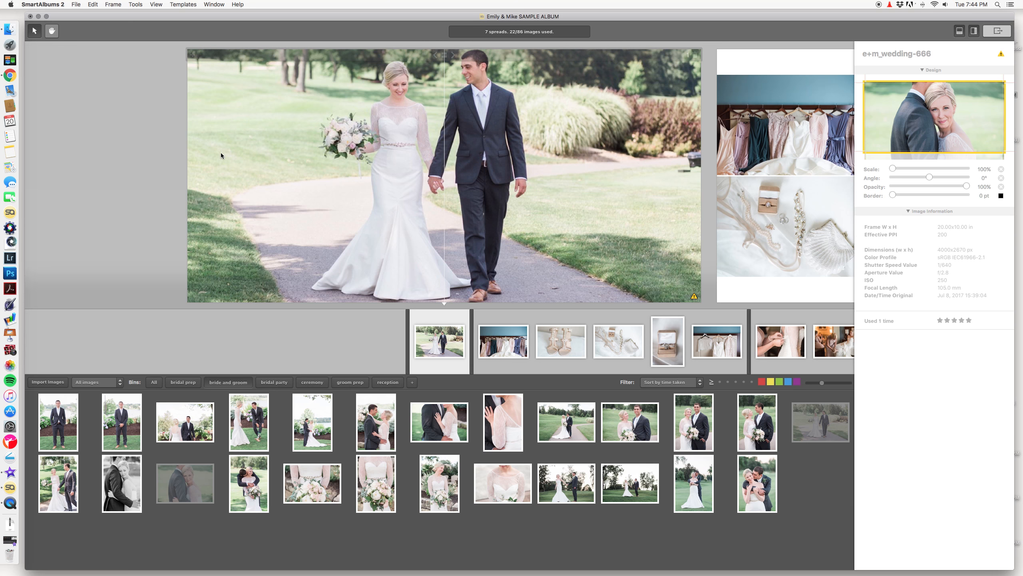
{"action": "scroll", "coordinate": [221, 152], "scroll_direction": "right", "scroll_amount": 20}
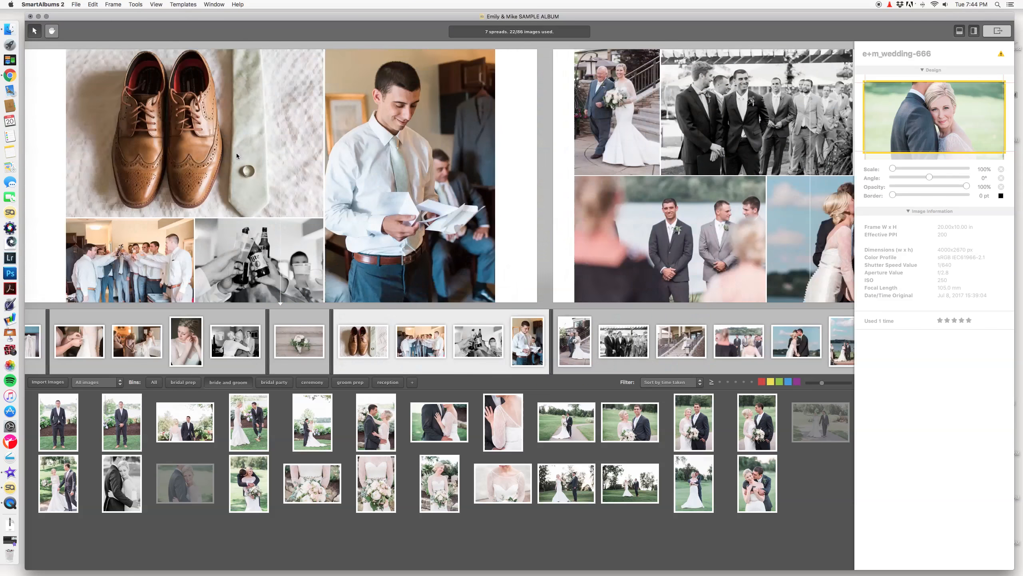
{"action": "scroll", "coordinate": [237, 154], "scroll_direction": "right", "scroll_amount": 20}
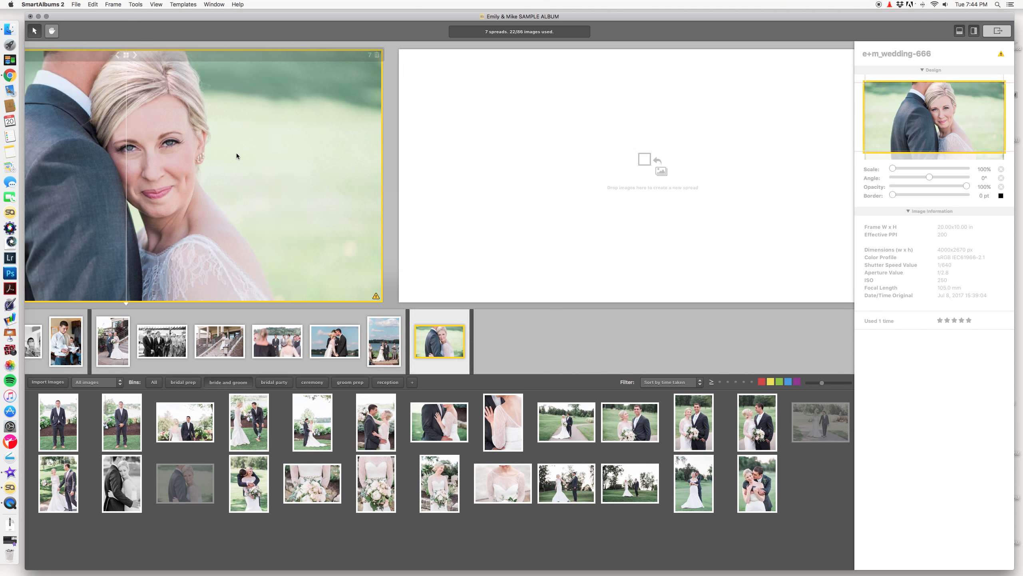
{"action": "scroll", "coordinate": [237, 156], "scroll_direction": "left", "scroll_amount": 15}
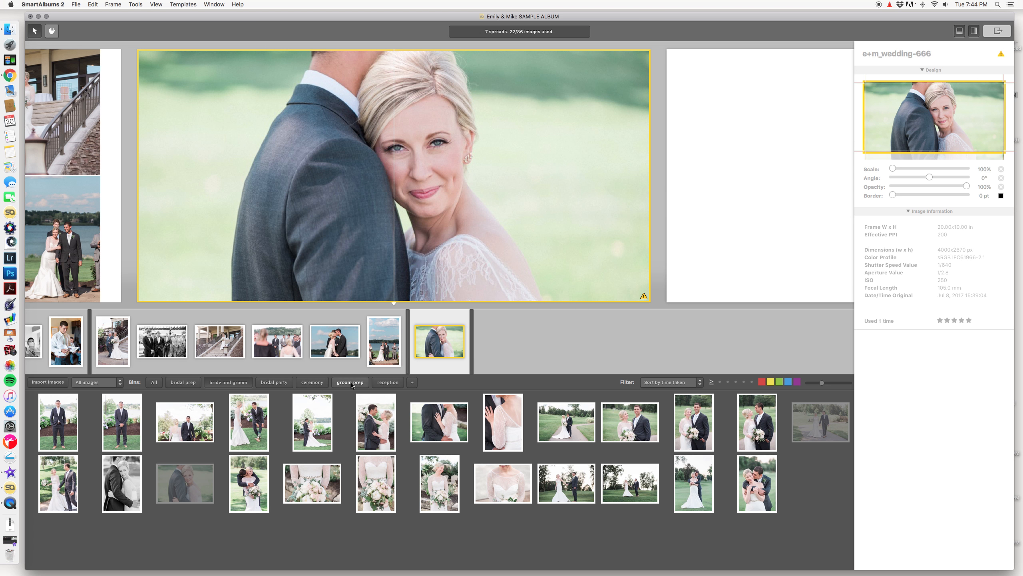
Step: Replace the full-spread portrait with the closer cheering kiss photo from the bridal party bin and reposition its crop
{"action": "left_click", "coordinate": [275, 382]}
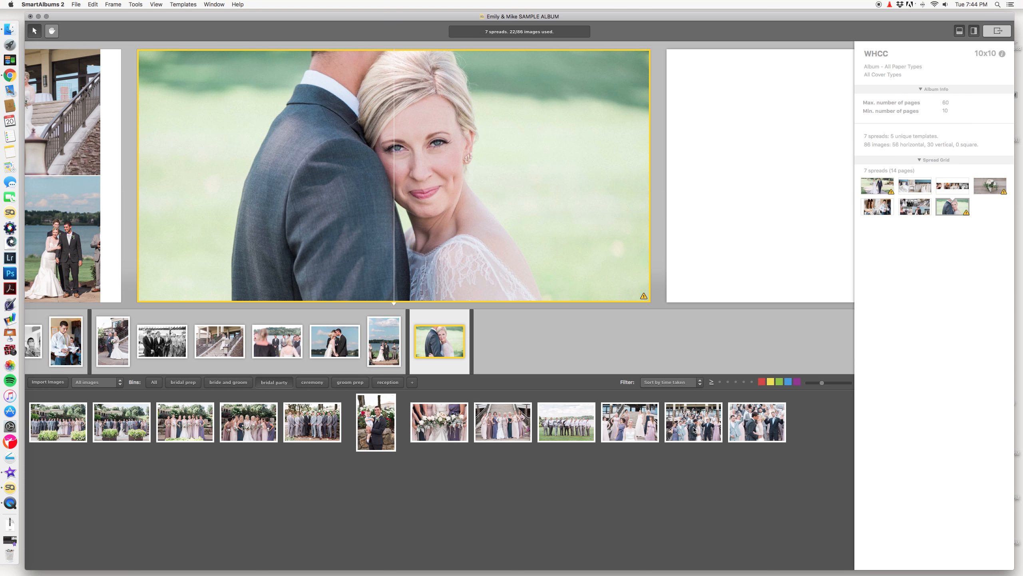
{"action": "left_click_drag", "start_coordinate": [696, 423], "coordinate": [429, 215]}
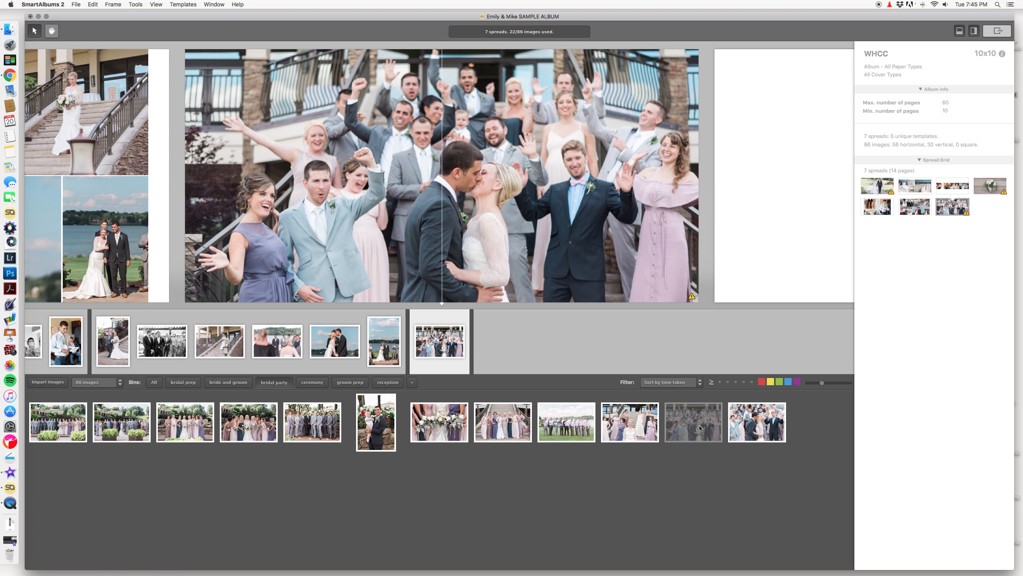
{"action": "left_click_drag", "start_coordinate": [757, 432], "coordinate": [540, 227]}
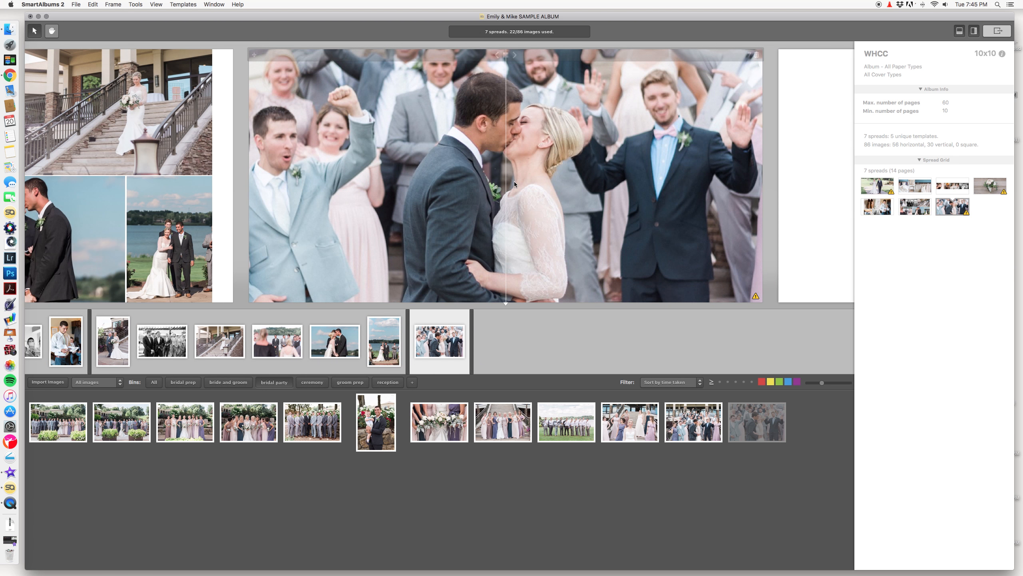
{"action": "left_click", "coordinate": [514, 184]}
{"action": "left_click_drag", "start_coordinate": [982, 103], "coordinate": [973, 108]}
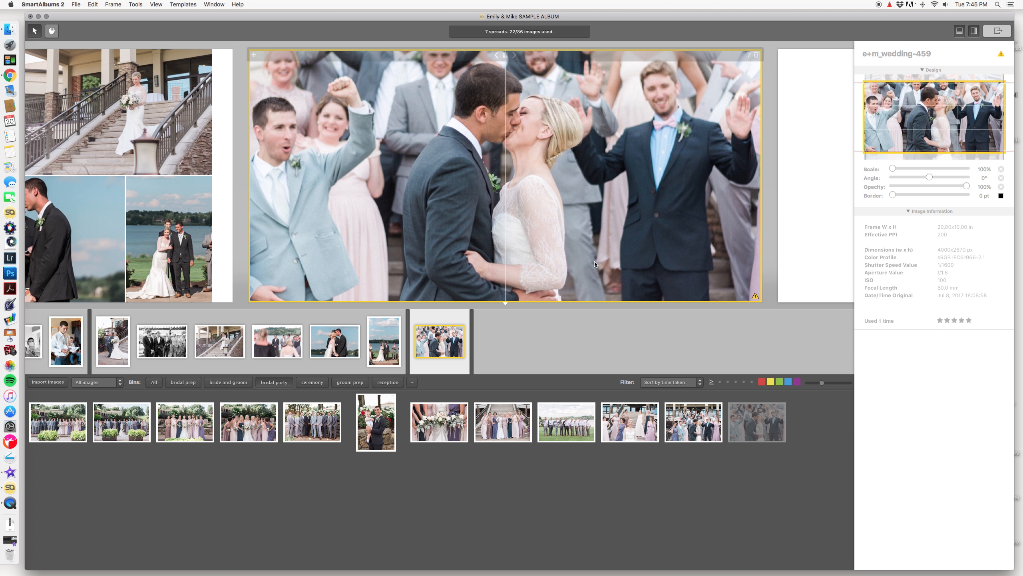
Step: Create a new spread from five photos: full bridal party, bridesmaids laughing, groomsmen, groom holding the child, and bouquets
{"action": "scroll", "coordinate": [595, 260], "scroll_direction": "right", "scroll_amount": 10}
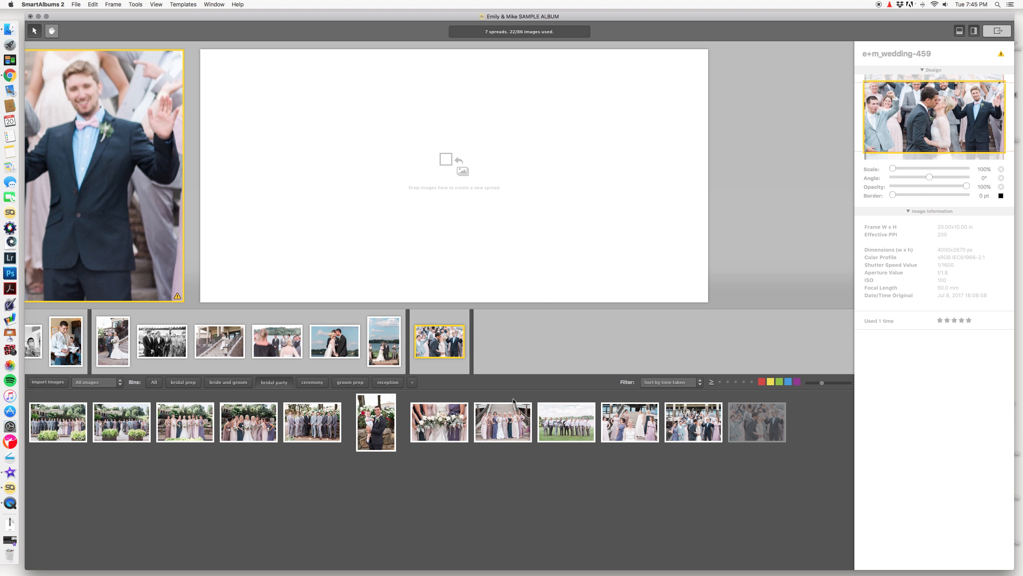
{"action": "left_click", "coordinate": [60, 431]}
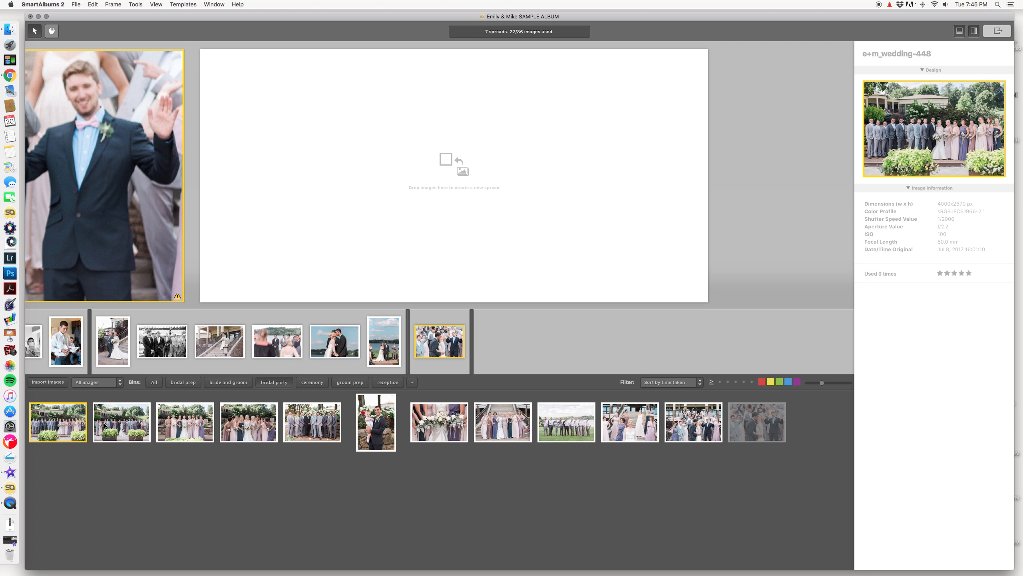
{"action": "left_click", "coordinate": [241, 428], "text": "super"}
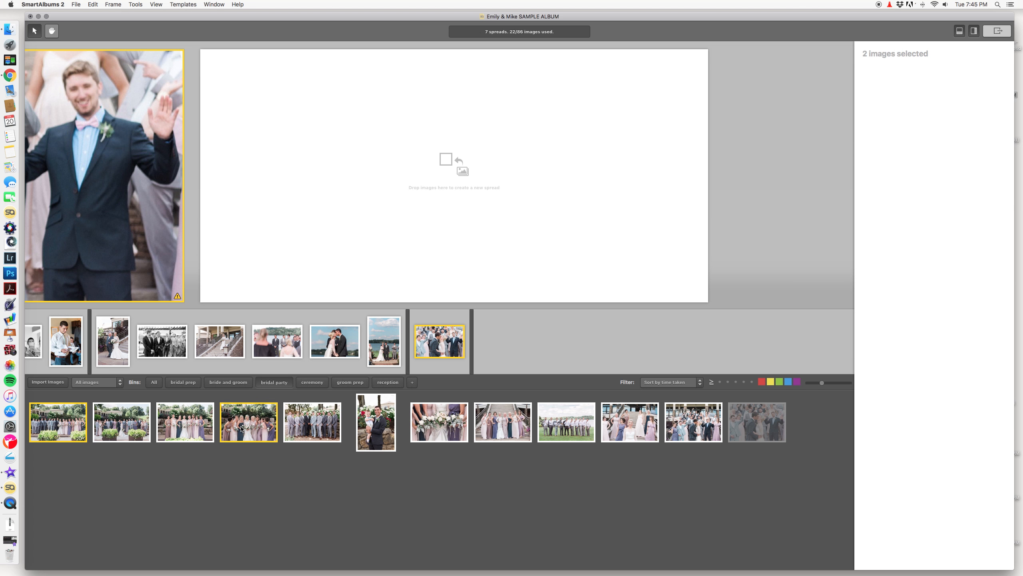
{"action": "left_click", "coordinate": [323, 425], "text": "super"}
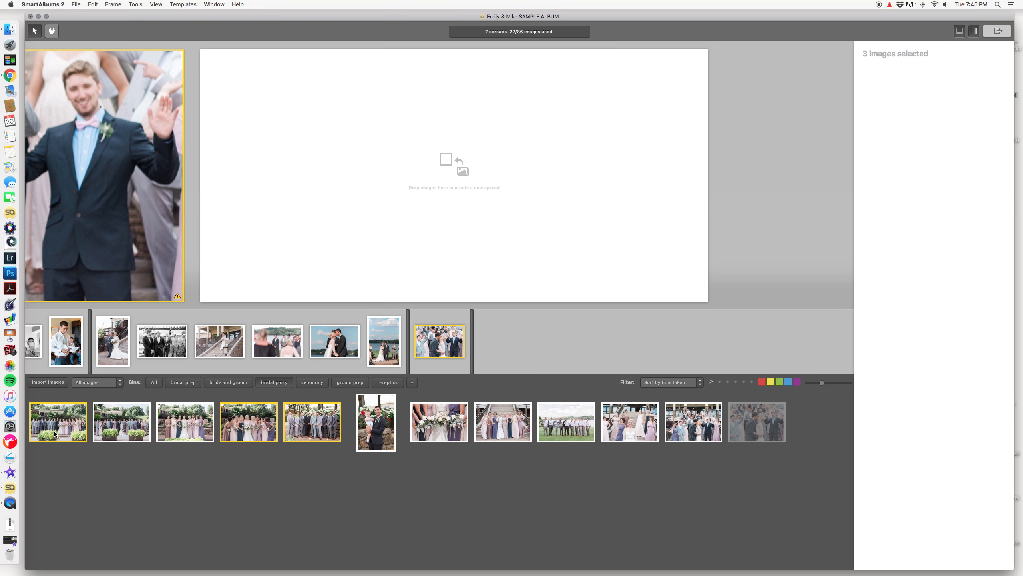
{"action": "left_click", "coordinate": [436, 425], "text": "super"}
{"action": "left_click", "coordinate": [436, 425], "text": "super"}
{"action": "left_click", "coordinate": [385, 431], "text": "super"}
{"action": "left_click_drag", "start_coordinate": [450, 429], "coordinate": [505, 199]}
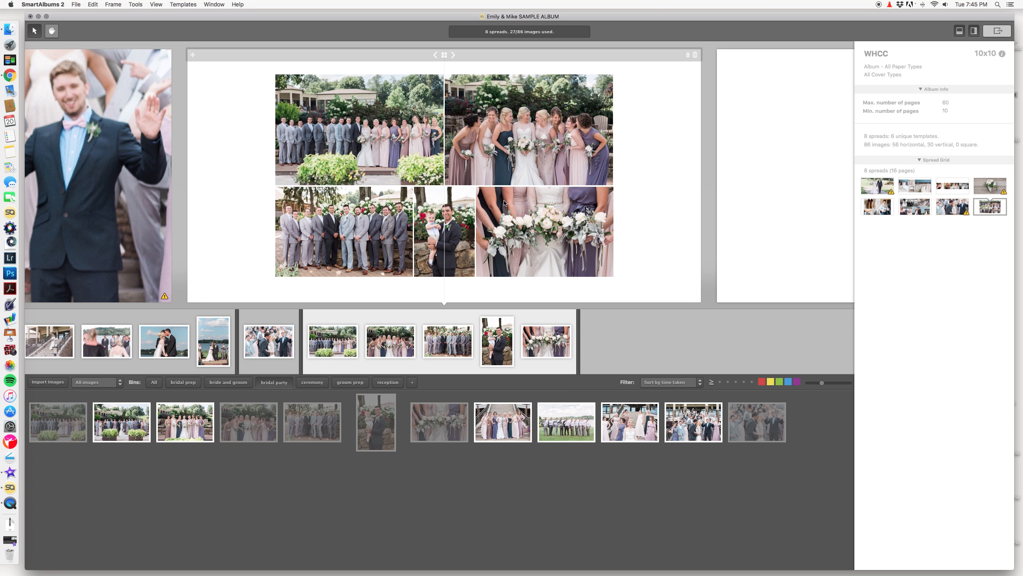
Step: Preview alternative five-photo templates for the bridal party spread, examining the layouts that rearrange the photo order
{"action": "left_click", "coordinate": [444, 55]}
{"action": "left_click", "coordinate": [444, 55]}
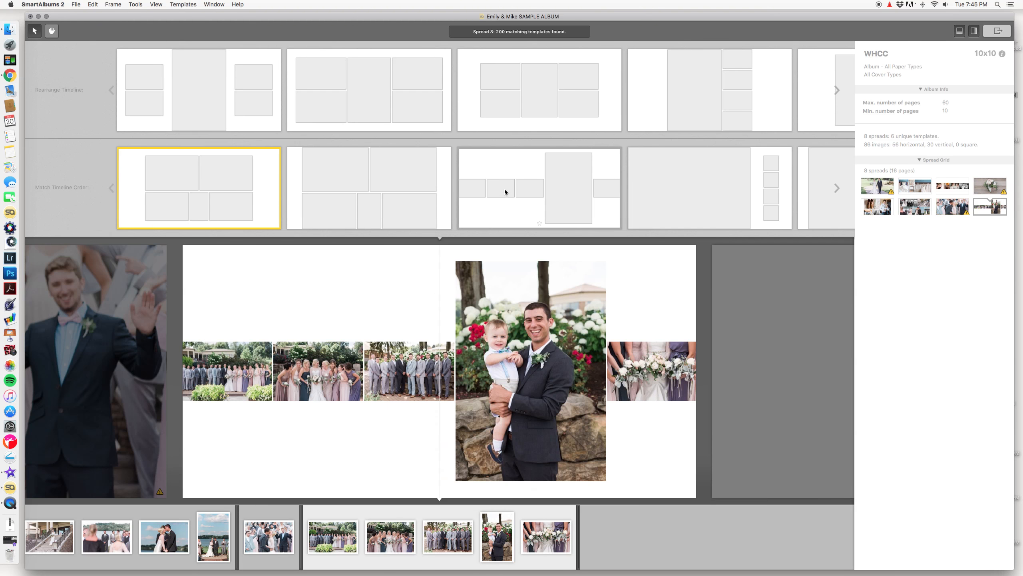
{"action": "scroll", "coordinate": [504, 188], "scroll_direction": "right", "scroll_amount": 10}
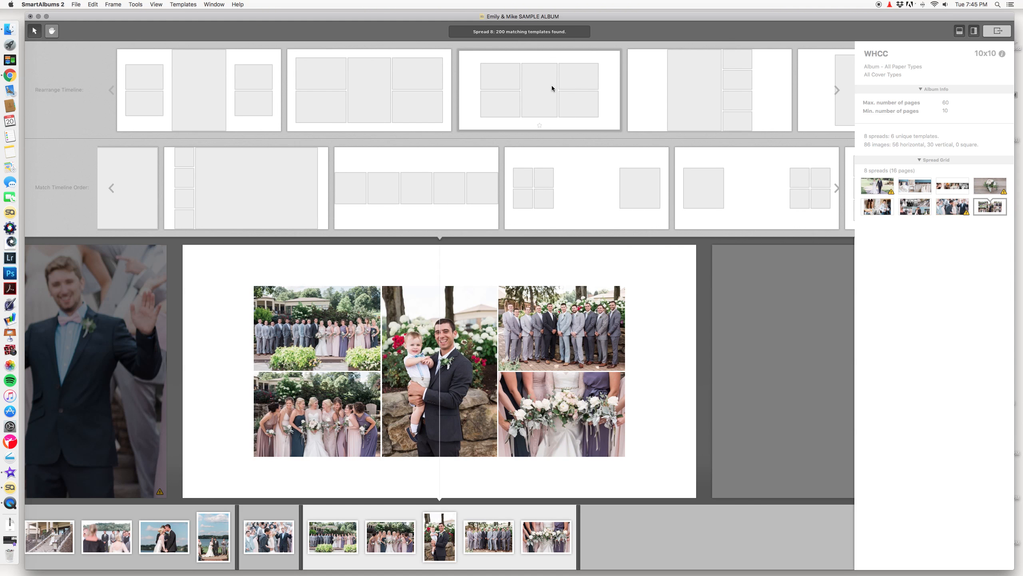
{"action": "scroll", "coordinate": [545, 86], "scroll_direction": "right", "scroll_amount": 5}
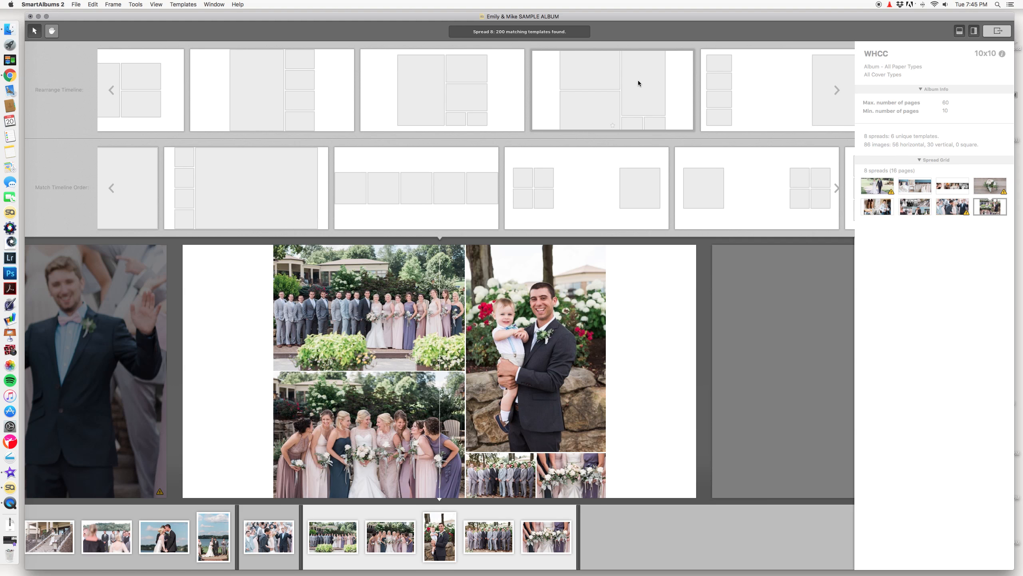
{"action": "scroll", "coordinate": [638, 83], "scroll_direction": "right", "scroll_amount": 10}
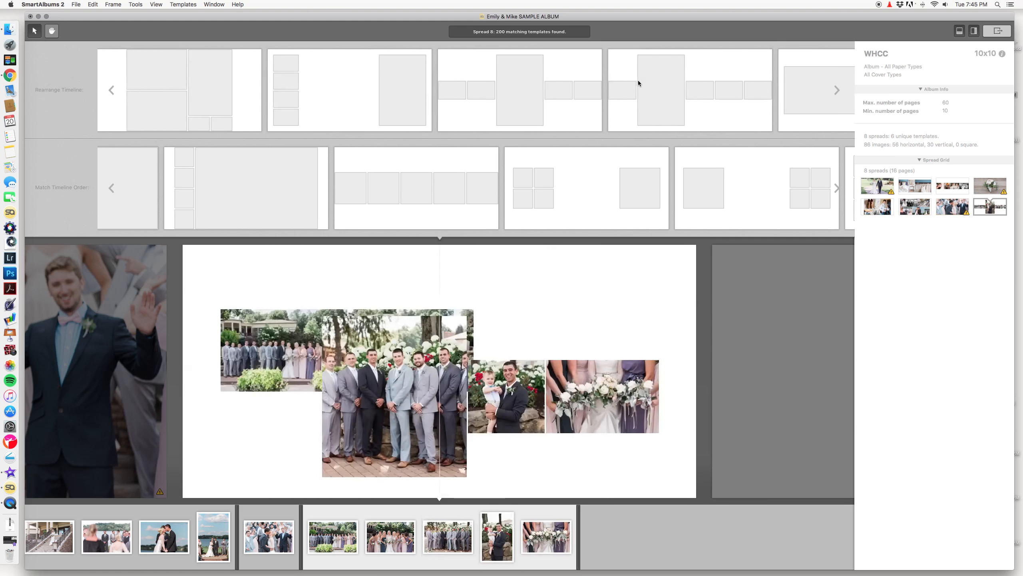
{"action": "scroll", "coordinate": [638, 83], "scroll_direction": "right", "scroll_amount": 3}
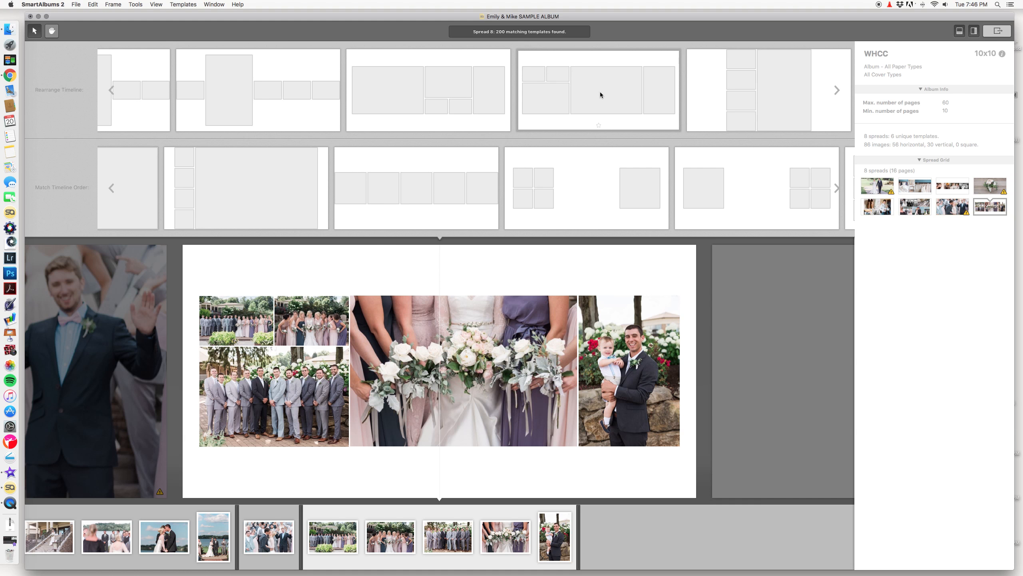
{"action": "scroll", "coordinate": [599, 91], "scroll_direction": "right", "scroll_amount": 5}
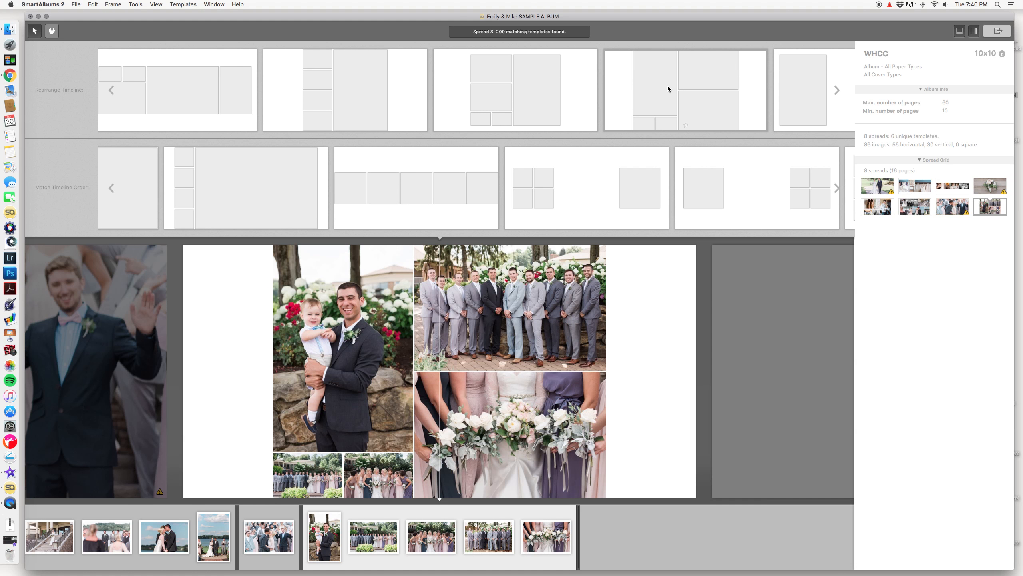
{"action": "scroll", "coordinate": [477, 86], "scroll_direction": "left", "scroll_amount": 4}
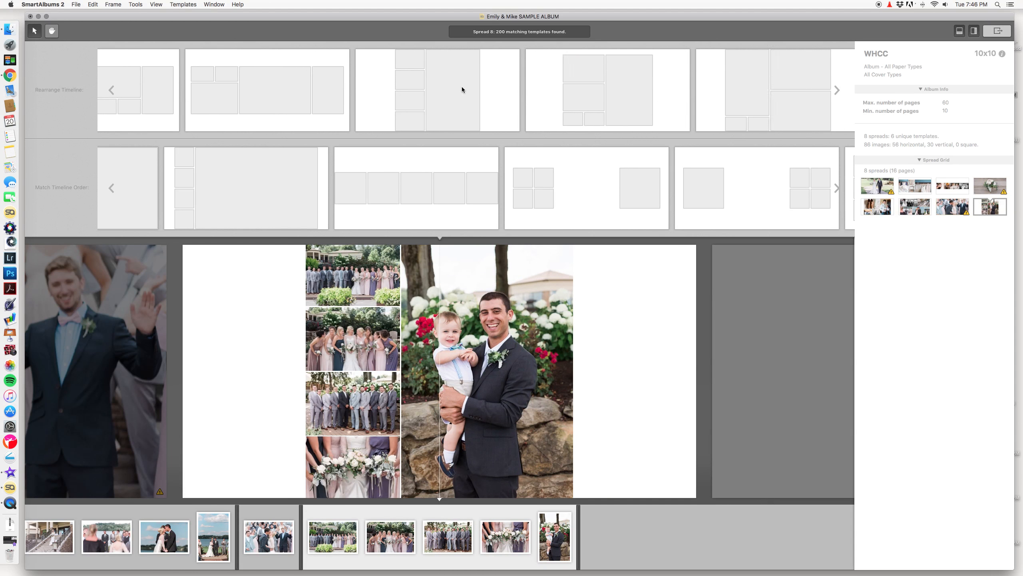
Step: Apply the timeline-order template with two small stacked photos followed by three photos in a horizontal strip across the spread
{"action": "left_click", "coordinate": [387, 91]}
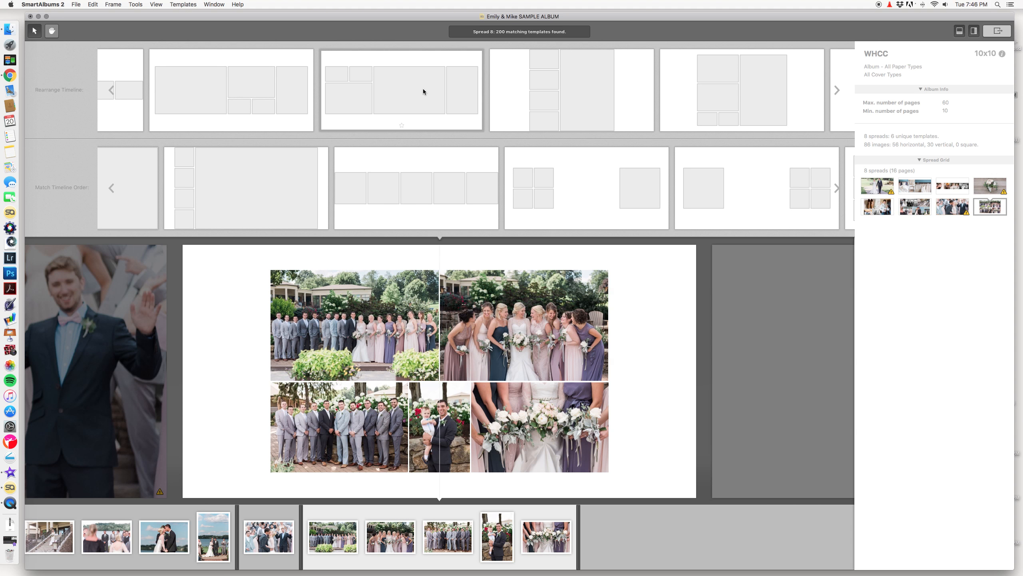
{"action": "scroll", "coordinate": [504, 187], "scroll_direction": "right", "scroll_amount": 3}
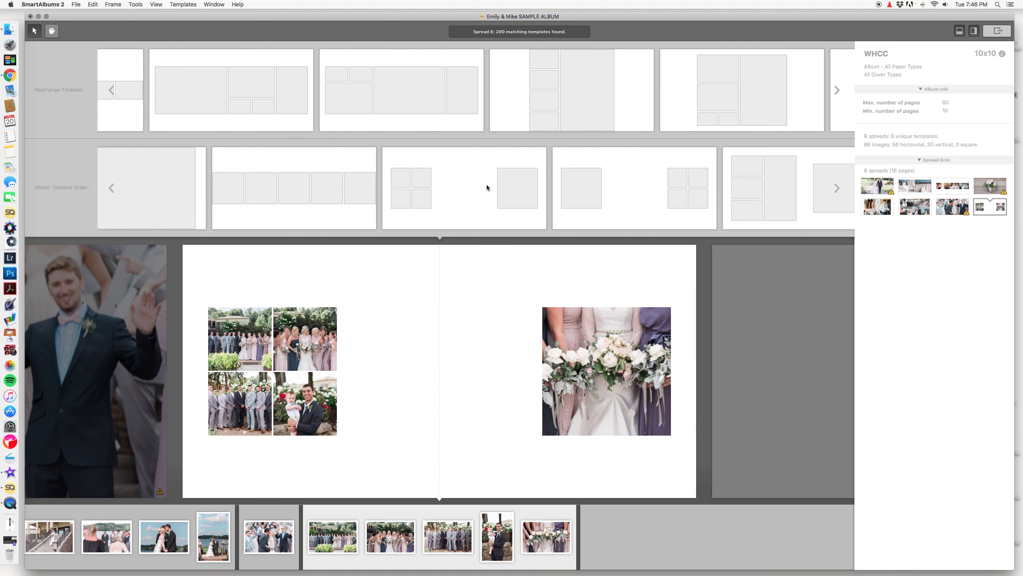
{"action": "scroll", "coordinate": [486, 184], "scroll_direction": "right", "scroll_amount": 4}
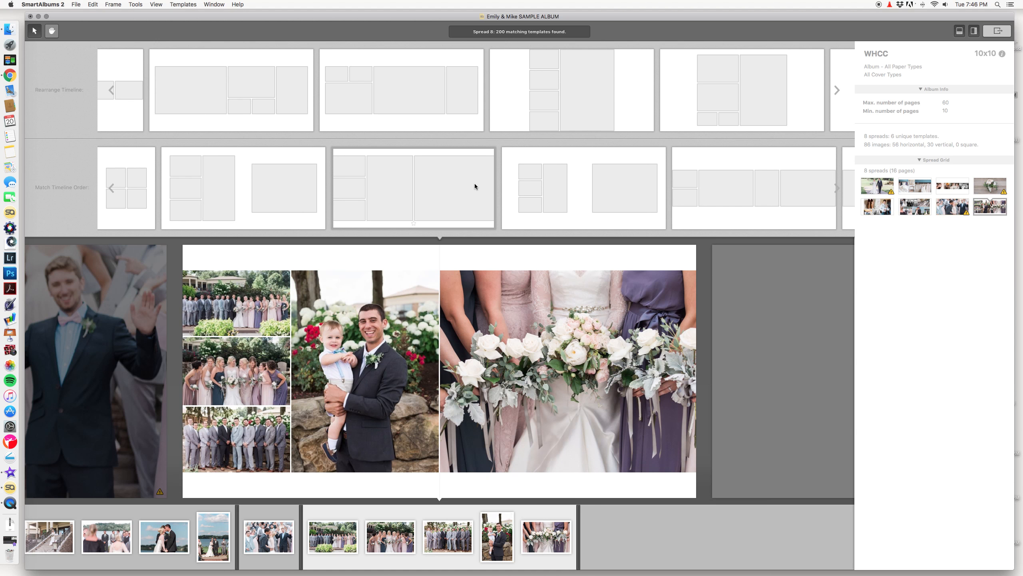
{"action": "scroll", "coordinate": [475, 187], "scroll_direction": "right", "scroll_amount": 3}
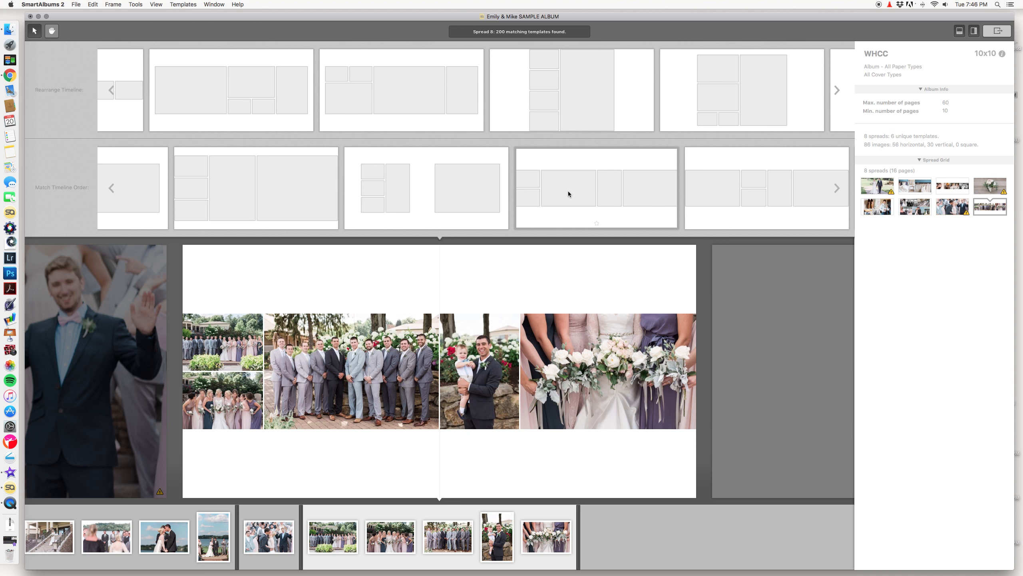
{"action": "left_click", "coordinate": [569, 192]}
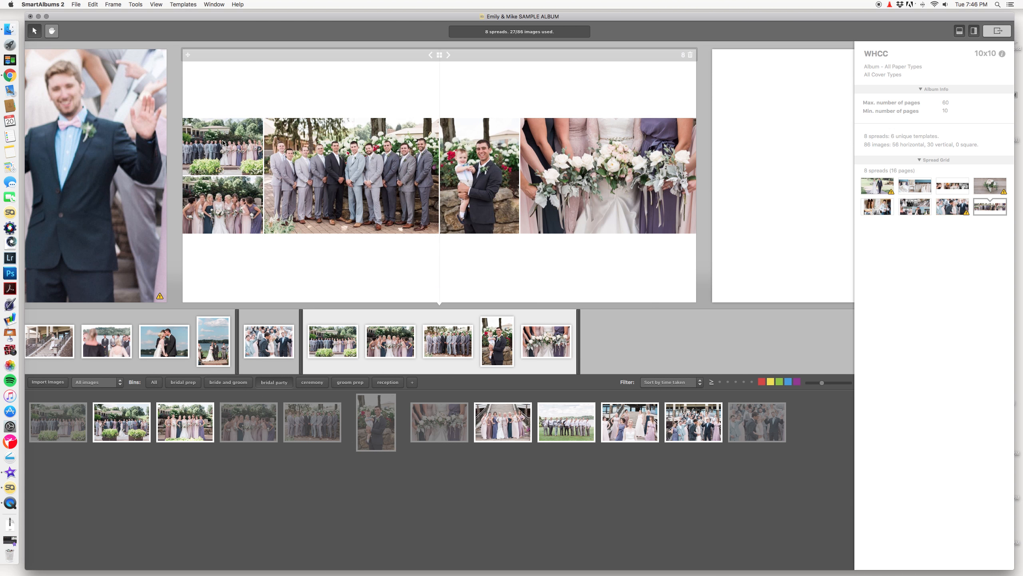
Step: Remove the full bridal party photo from the spread and reorder the strip as bridesmaids, bouquets, groom with child, groomsmen
{"action": "left_click_drag", "start_coordinate": [223, 142], "coordinate": [323, 169]}
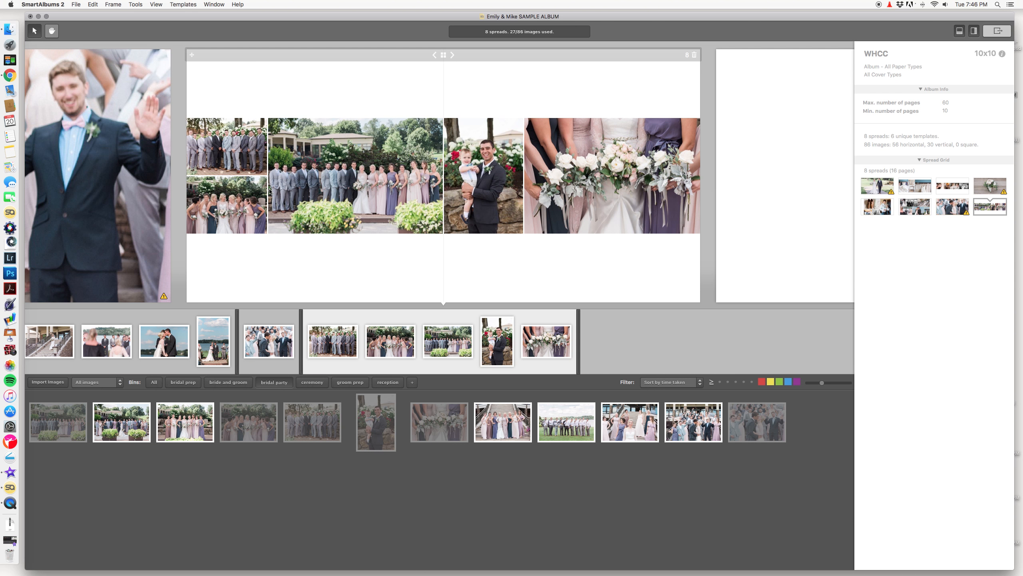
{"action": "left_click_drag", "start_coordinate": [236, 148], "coordinate": [612, 175]}
{"action": "left_click_drag", "start_coordinate": [385, 179], "coordinate": [457, 480]}
{"action": "mouse_move", "coordinate": [392, 246]}
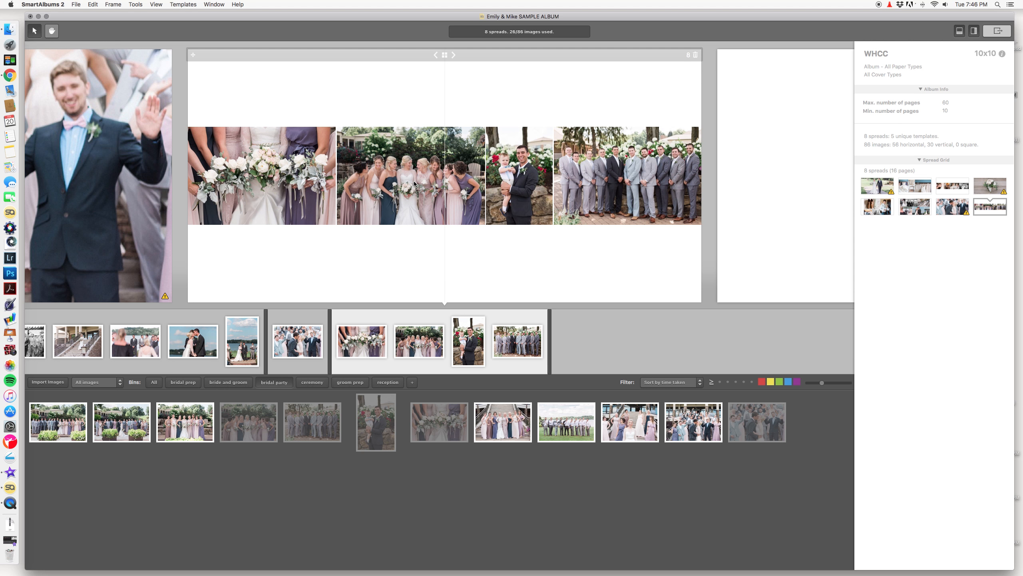
{"action": "left_click_drag", "start_coordinate": [415, 184], "coordinate": [294, 179]}
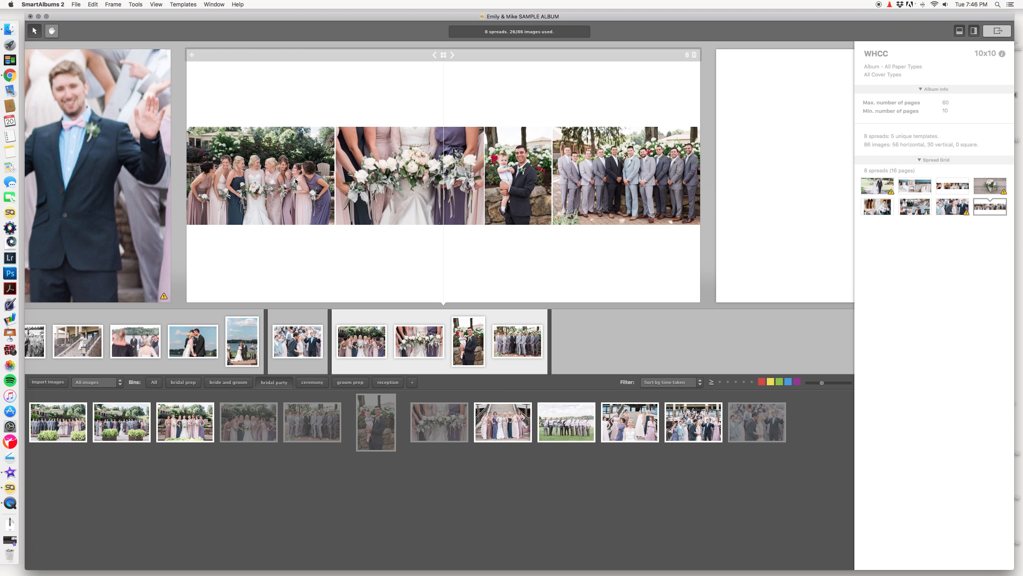
Step: Scale the bridesmaids photo to about 103% and shift the image upward within its frame
{"action": "left_click", "coordinate": [296, 181]}
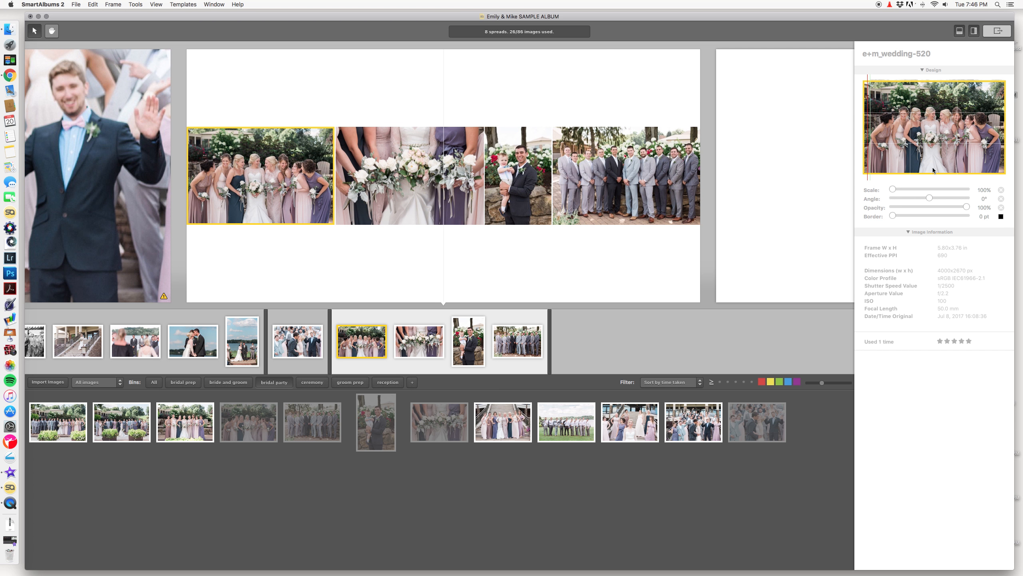
{"action": "left_click_drag", "start_coordinate": [892, 189], "coordinate": [895, 188]}
{"action": "left_click_drag", "start_coordinate": [914, 155], "coordinate": [915, 139]}
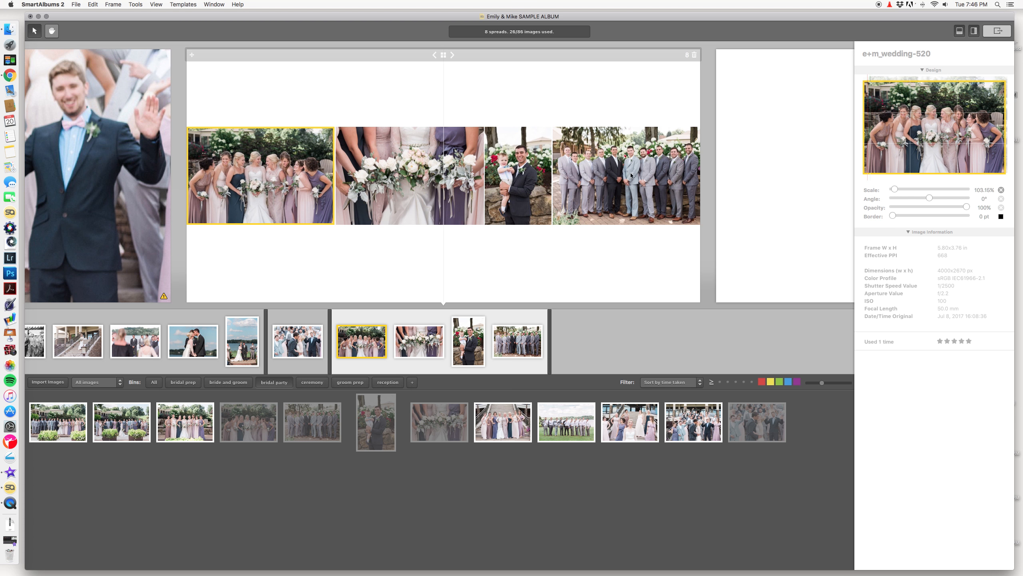
Step: Scale the photo of the groom holding the child to about 125% and reposition it within its frame
{"action": "left_click", "coordinate": [523, 186]}
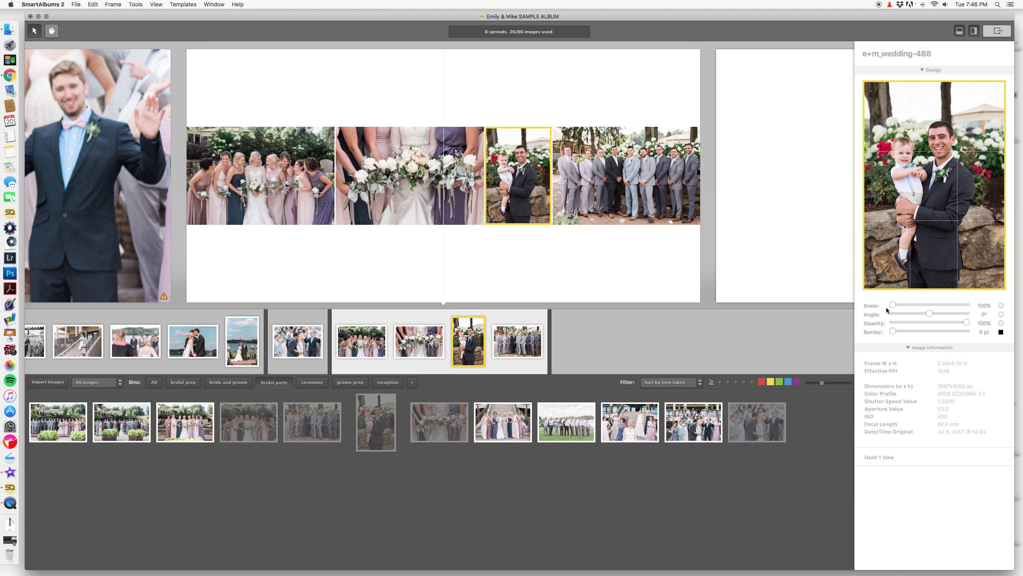
{"action": "left_click_drag", "start_coordinate": [891, 305], "coordinate": [910, 301]}
{"action": "left_click_drag", "start_coordinate": [928, 256], "coordinate": [934, 248]}
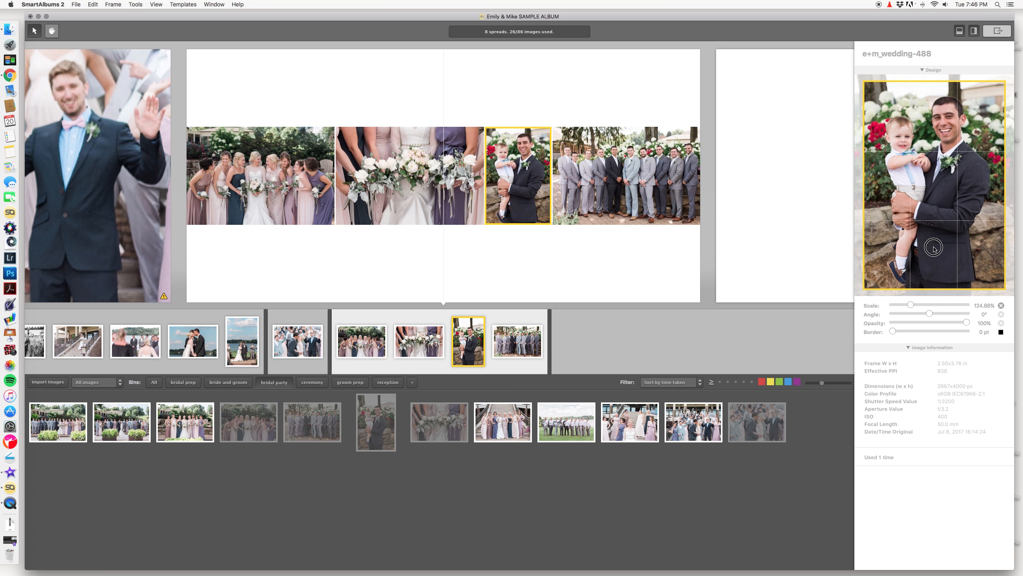
{"action": "left_click", "coordinate": [451, 197]}
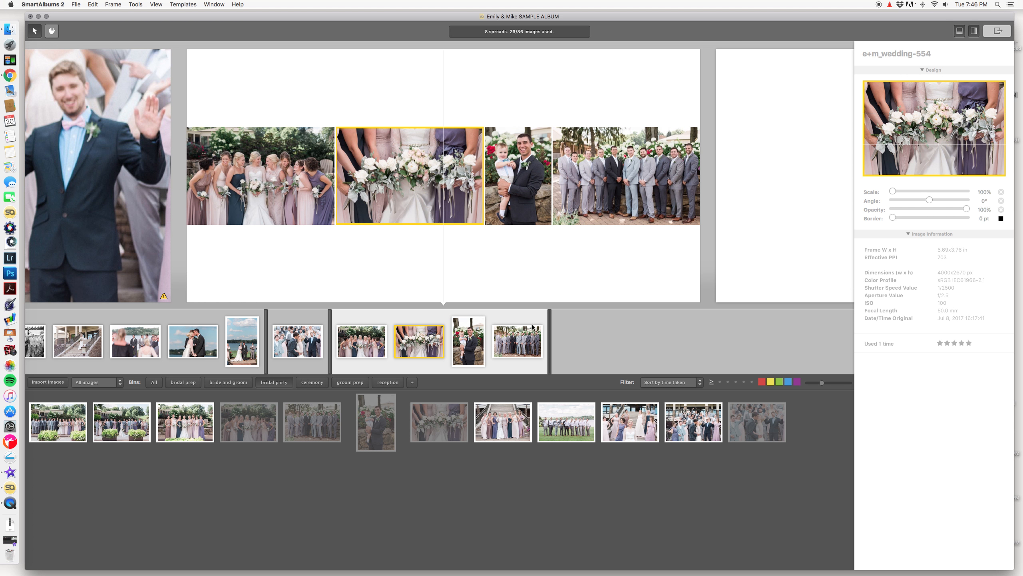
{"action": "scroll", "coordinate": [525, 242], "scroll_direction": "right", "scroll_amount": 10}
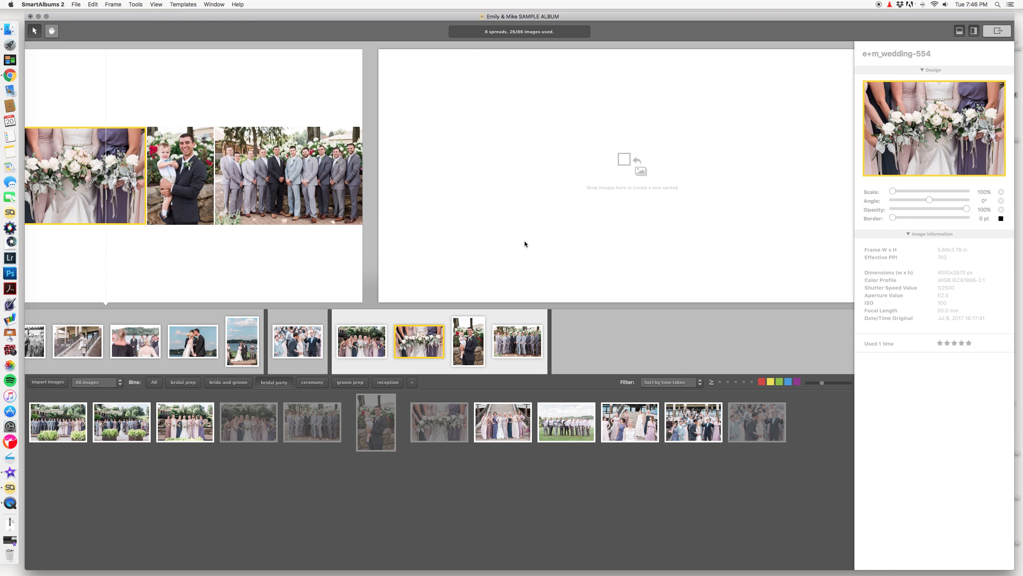
Step: Create a new spread from the full bridal party by the planters, the bridesmaids on the stairs and the groomsmen on the lawn
{"action": "scroll", "coordinate": [500, 228], "scroll_direction": "right", "scroll_amount": 5}
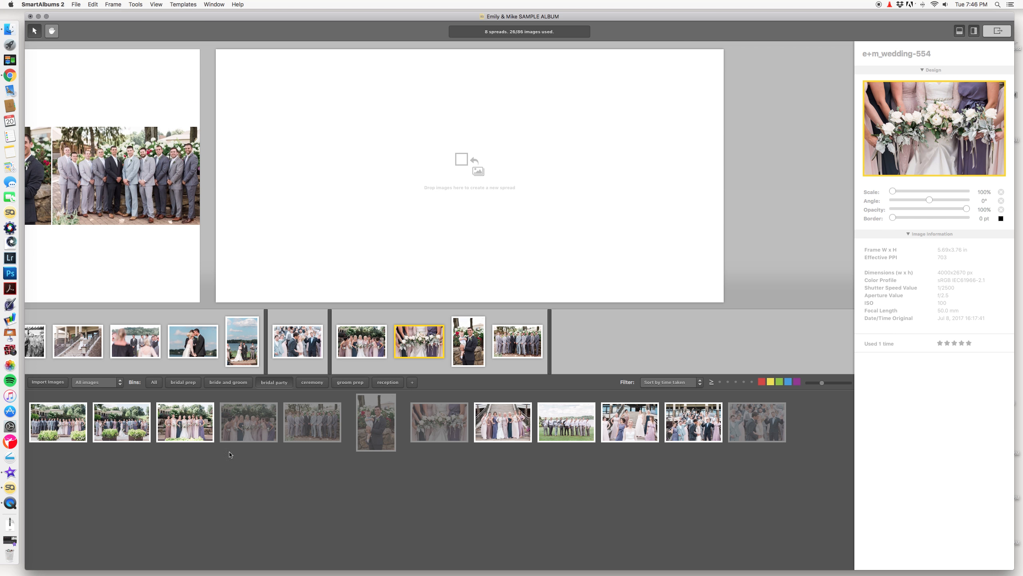
{"action": "left_click", "coordinate": [119, 427]}
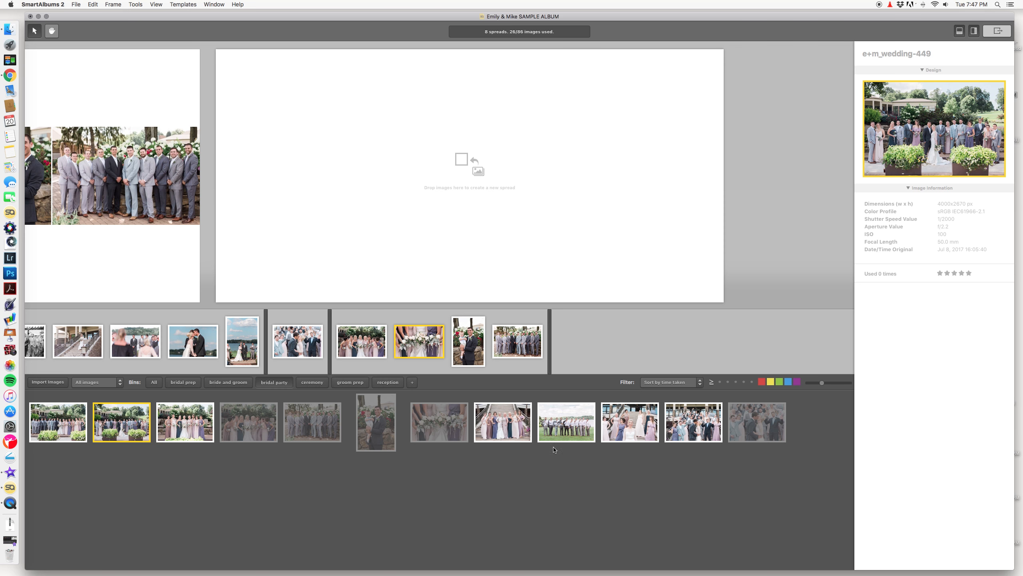
{"action": "left_click", "coordinate": [510, 426], "text": "super"}
{"action": "left_click", "coordinate": [564, 427], "text": "super"}
{"action": "left_click_drag", "start_coordinate": [564, 427], "coordinate": [555, 220]}
Step: Rearrange the three-photo spread with the full bridal party in the large frame and the bridesmaids above the groomsmen
{"action": "left_click_drag", "start_coordinate": [289, 139], "coordinate": [460, 172]}
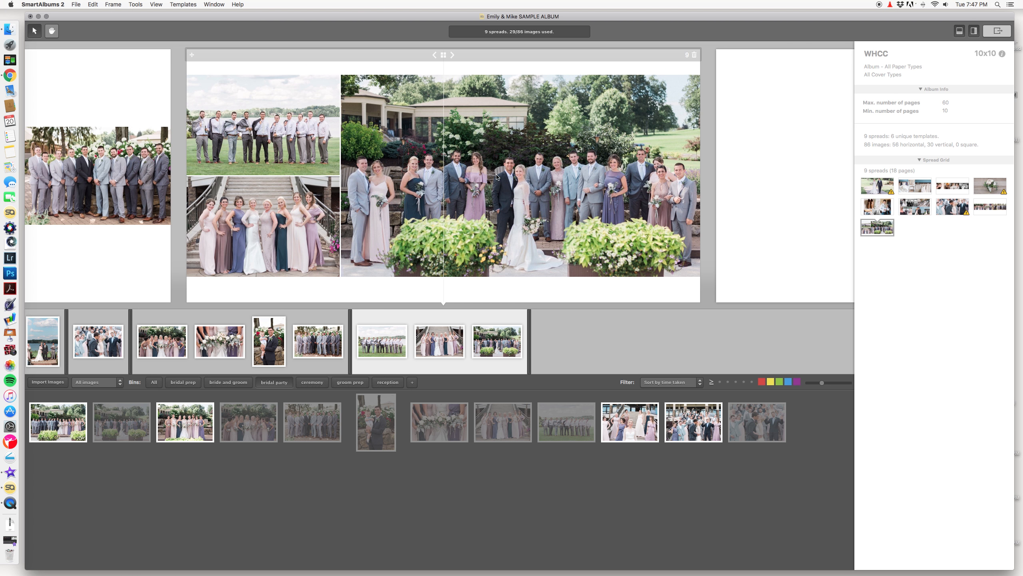
{"action": "scroll", "coordinate": [496, 177], "scroll_direction": "right", "scroll_amount": 3}
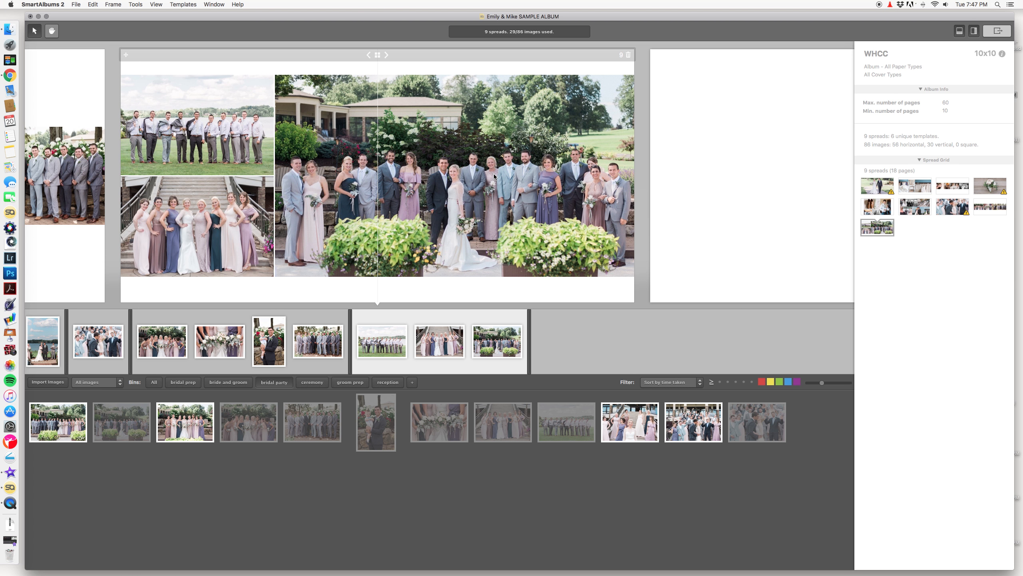
{"action": "left_click_drag", "start_coordinate": [200, 206], "coordinate": [200, 113]}
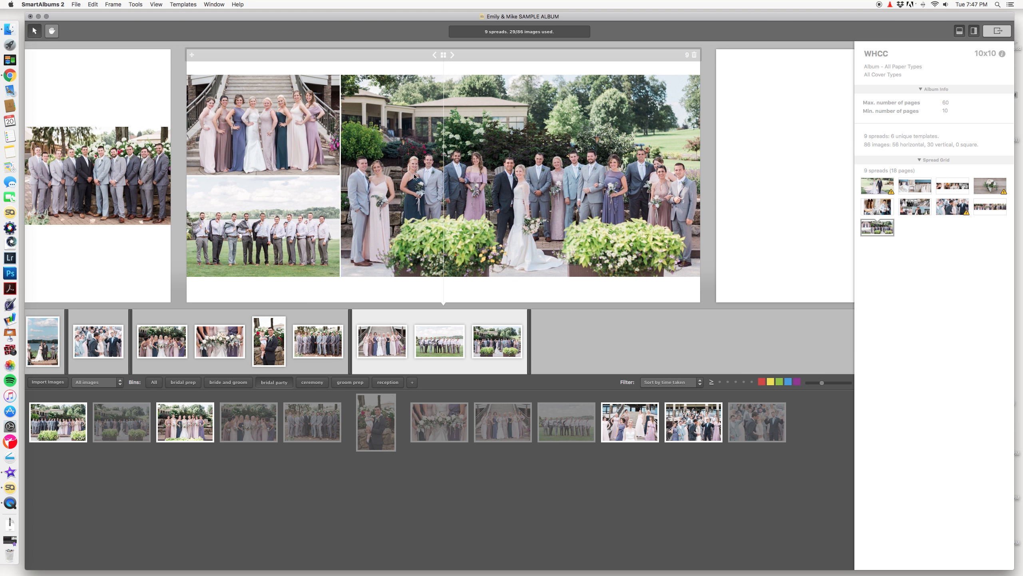
Step: Add the horizontal couple portrait from the bride and groom bin as a full spread and shift the image down to include the groom's head
{"action": "scroll", "coordinate": [415, 177], "scroll_direction": "right", "scroll_amount": 20}
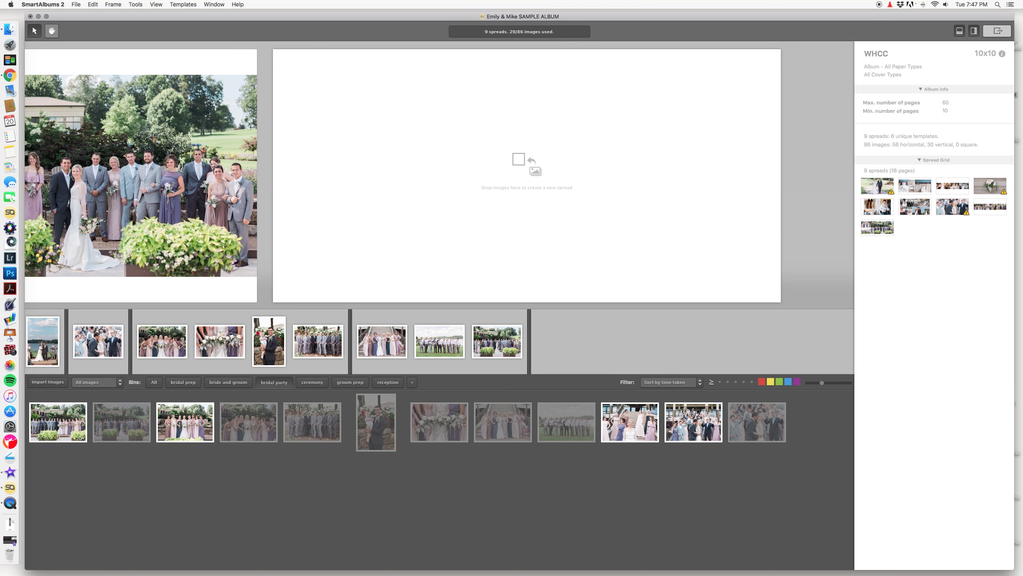
{"action": "left_click", "coordinate": [221, 382]}
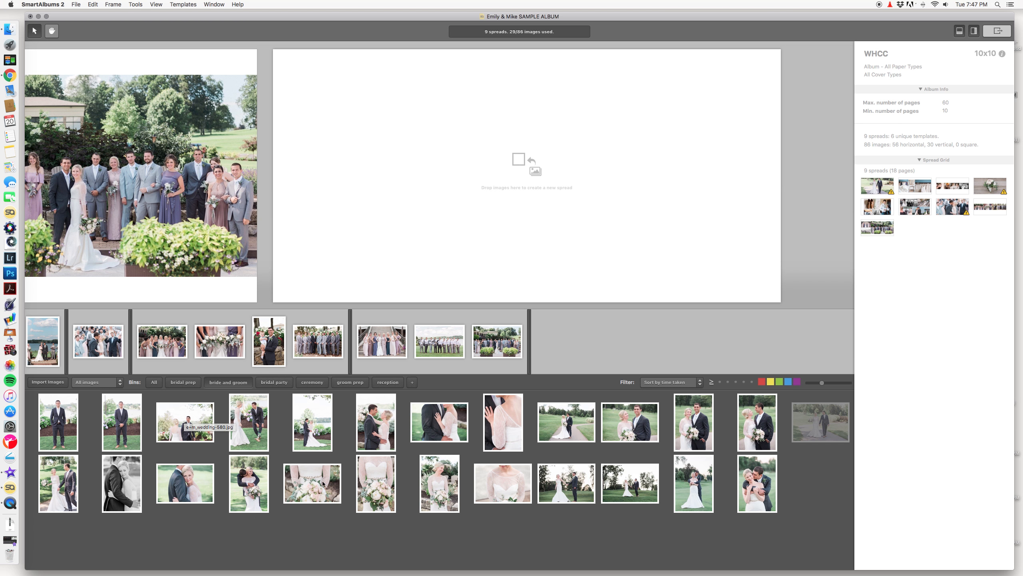
{"action": "left_click_drag", "start_coordinate": [636, 428], "coordinate": [568, 202]}
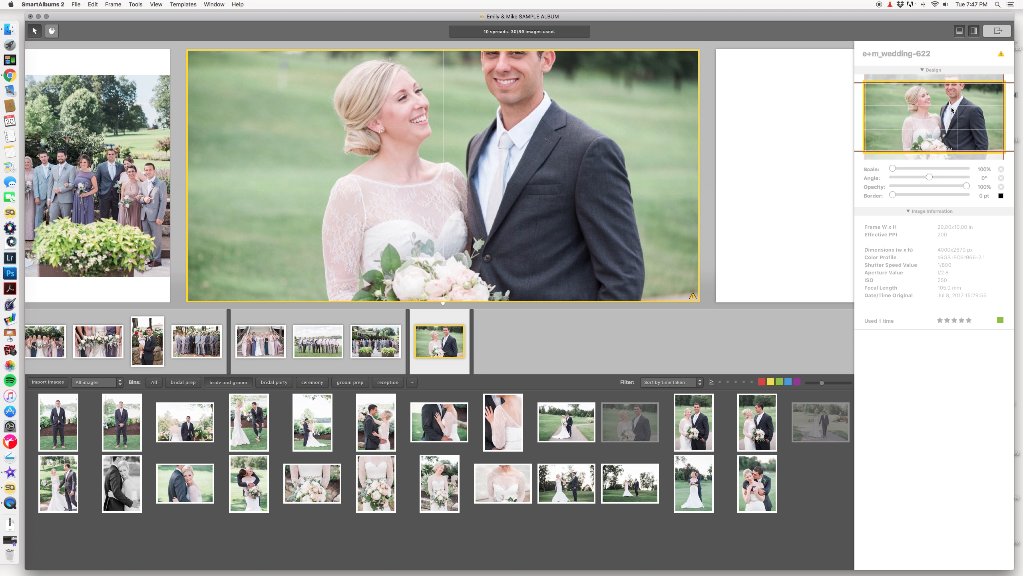
{"action": "left_click_drag", "start_coordinate": [955, 109], "coordinate": [951, 118]}
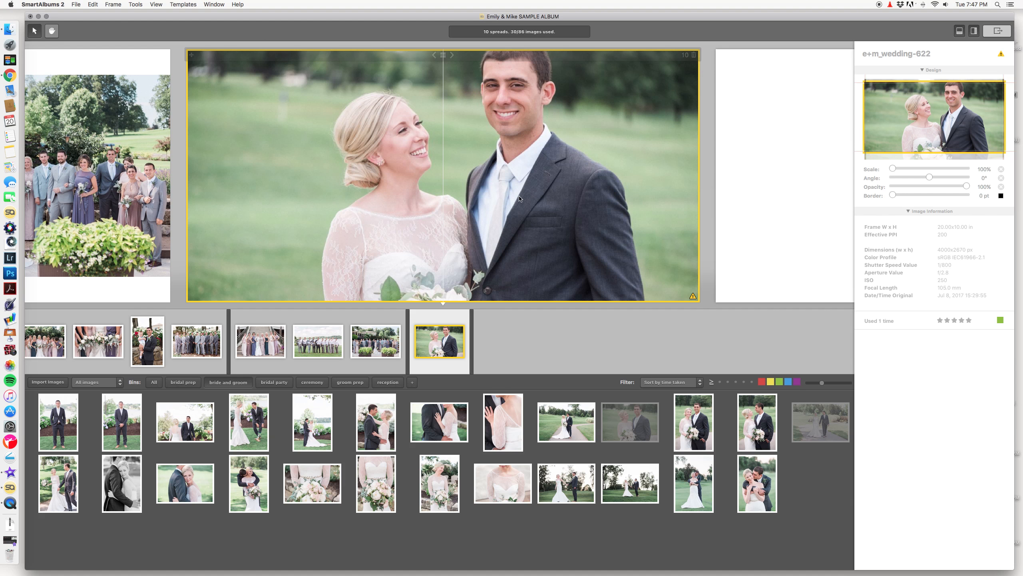
{"action": "left_click_drag", "start_coordinate": [968, 102], "coordinate": [966, 111]}
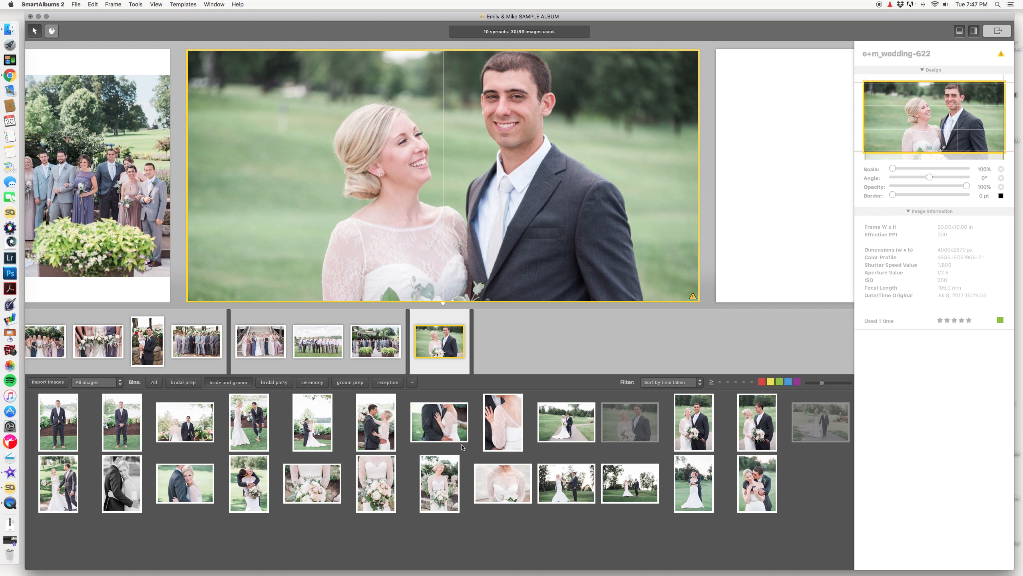
Step: Create a new spread from five vertical photos: lace sleeve, couple with bouquet, couple walking, couple embracing and bridal bouquet
{"action": "scroll", "coordinate": [543, 286], "scroll_direction": "right", "scroll_amount": 10}
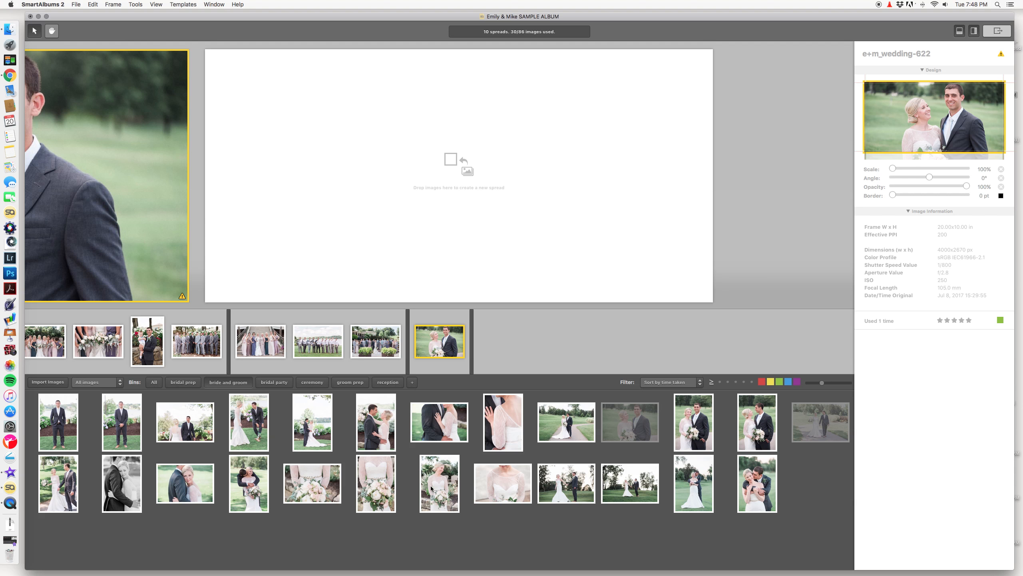
{"action": "left_click", "coordinate": [366, 506]}
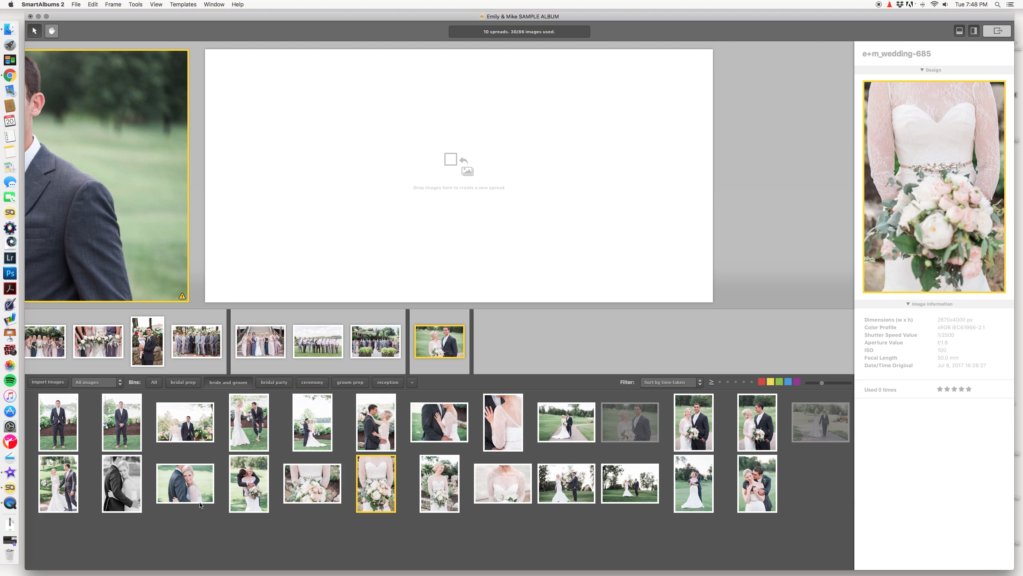
{"action": "left_click", "coordinate": [45, 485], "text": "super"}
{"action": "left_click", "coordinate": [258, 496], "text": "super"}
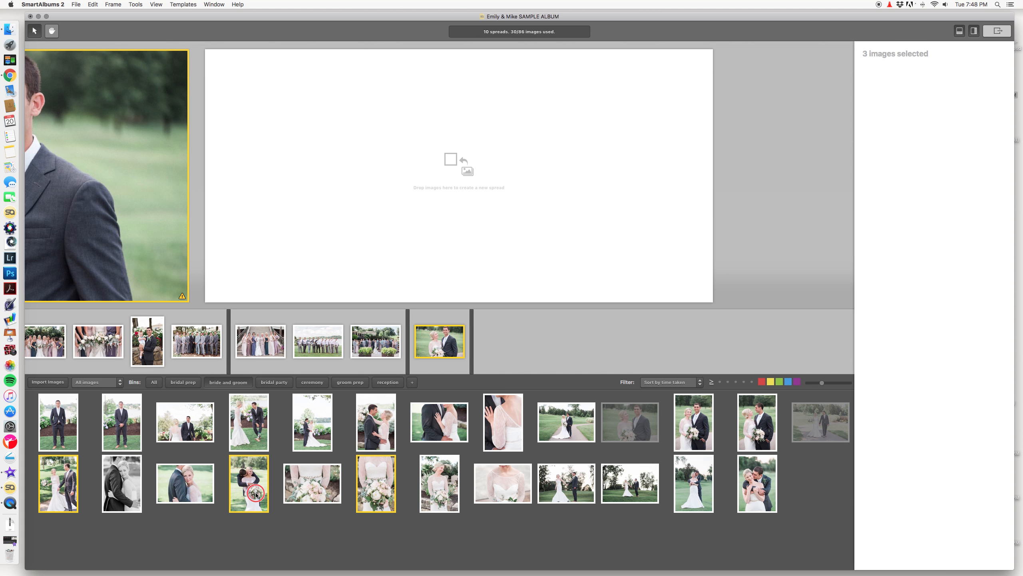
{"action": "left_click", "coordinate": [509, 420], "text": "super"}
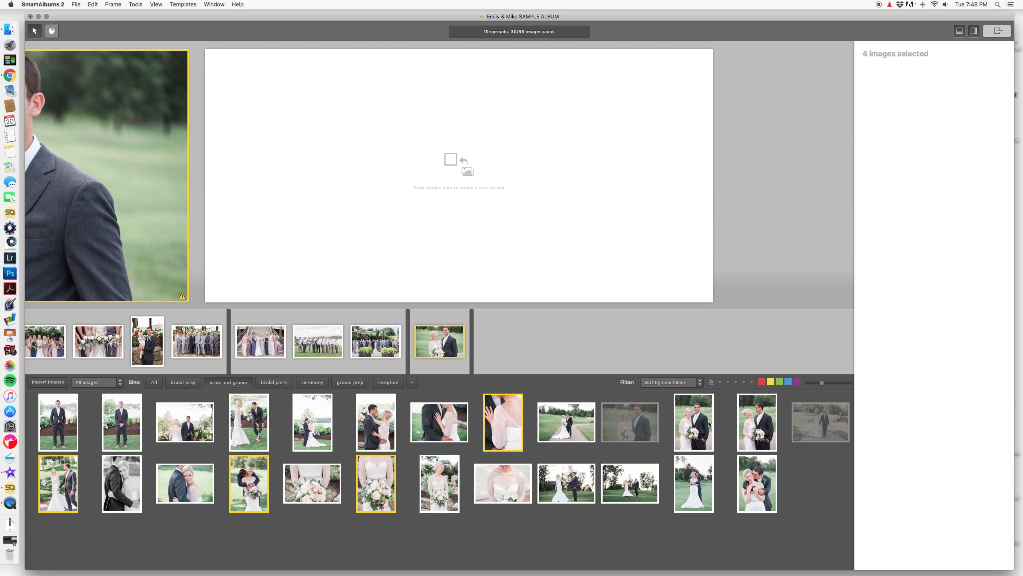
{"action": "left_click", "coordinate": [749, 424], "text": "super"}
{"action": "left_click_drag", "start_coordinate": [748, 424], "coordinate": [630, 264]}
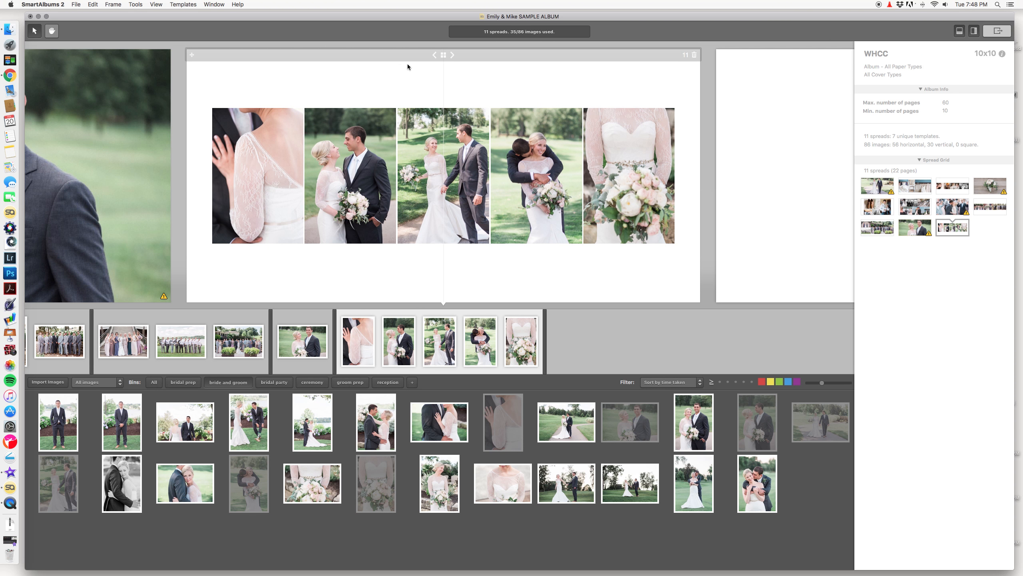
Step: Apply the edge-to-edge five-photo strip template, then swap the last two photos and the first two photos
{"action": "left_click", "coordinate": [443, 55]}
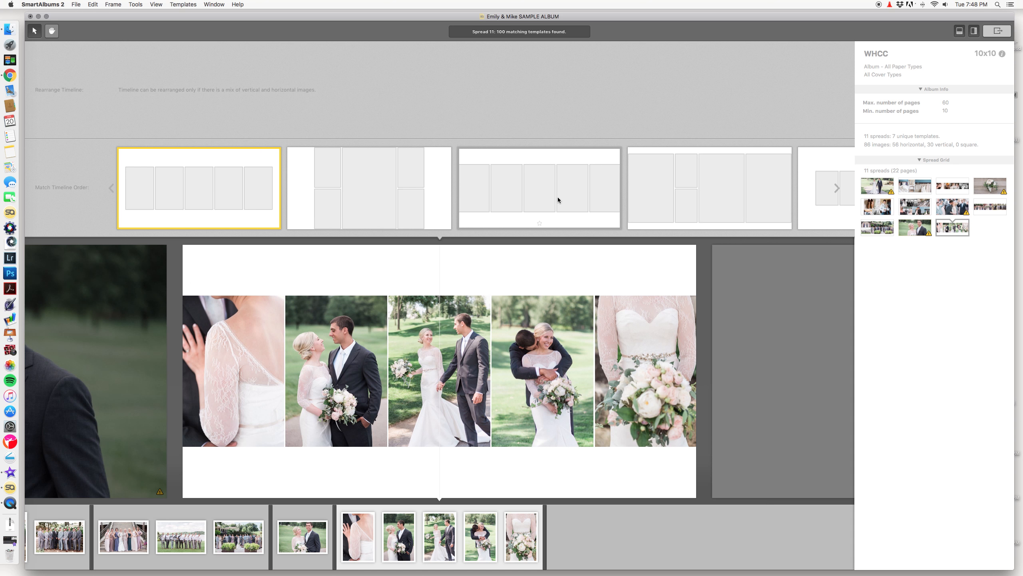
{"action": "left_click", "coordinate": [557, 199]}
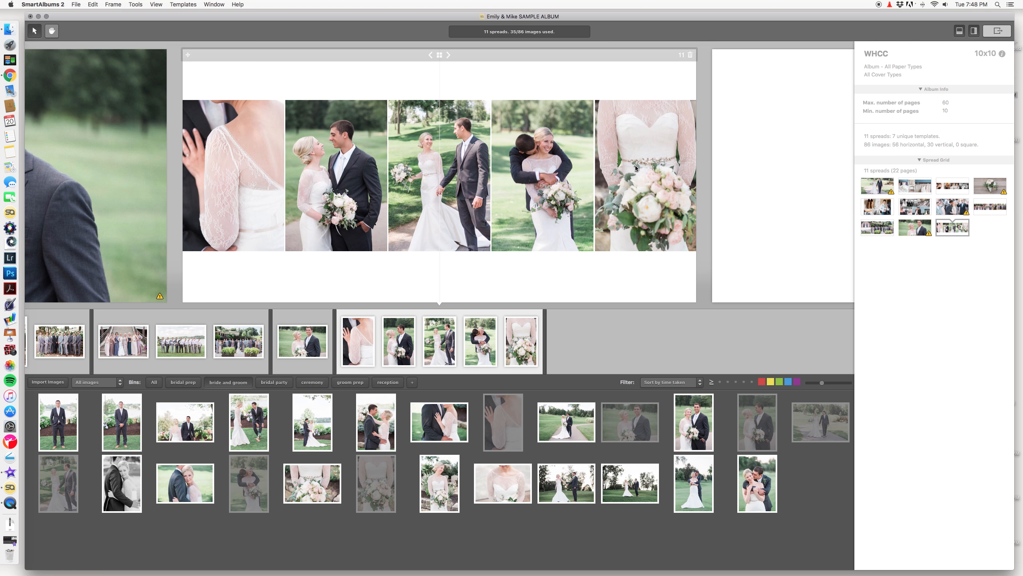
{"action": "left_click_drag", "start_coordinate": [623, 166], "coordinate": [548, 169]}
{"action": "left_click_drag", "start_coordinate": [269, 179], "coordinate": [326, 176]}
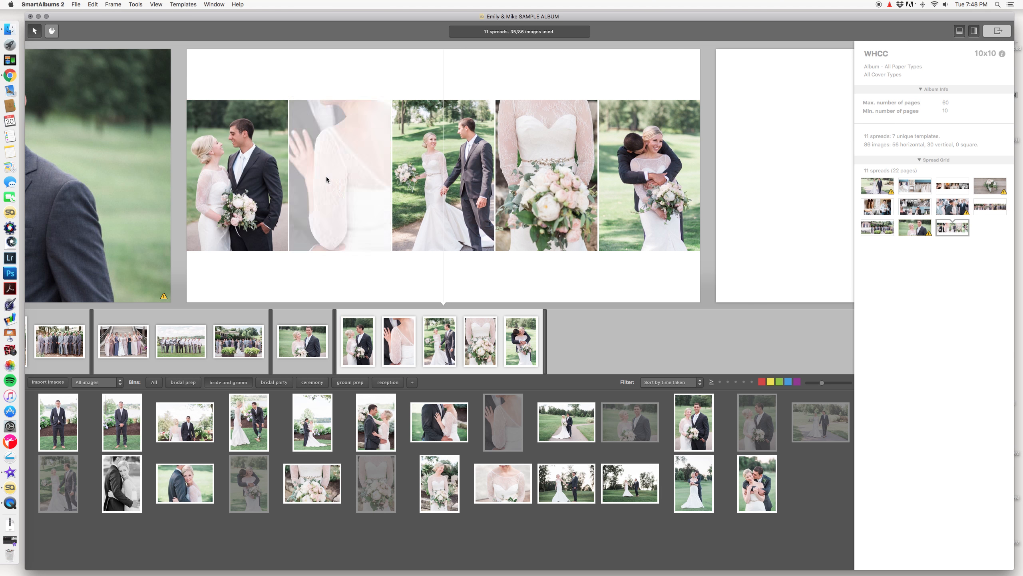
Step: Slightly enlarge and shift upward the first couple portrait in the strip, and adjust the crop of the lace sleeve photo
{"action": "left_click", "coordinate": [235, 173]}
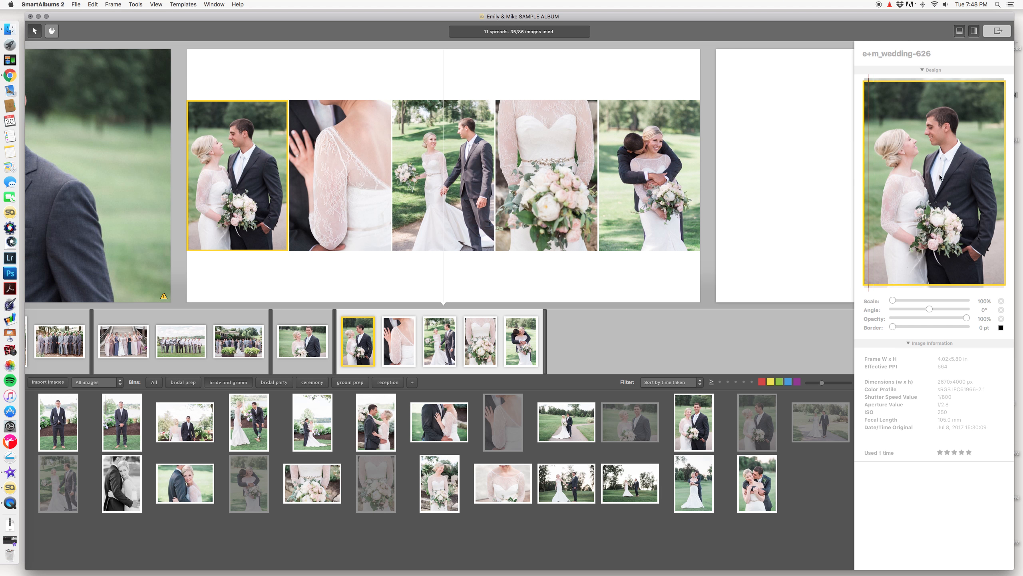
{"action": "left_click_drag", "start_coordinate": [893, 301], "coordinate": [894, 303]}
{"action": "left_click_drag", "start_coordinate": [923, 267], "coordinate": [927, 256]}
{"action": "left_click", "coordinate": [325, 208]}
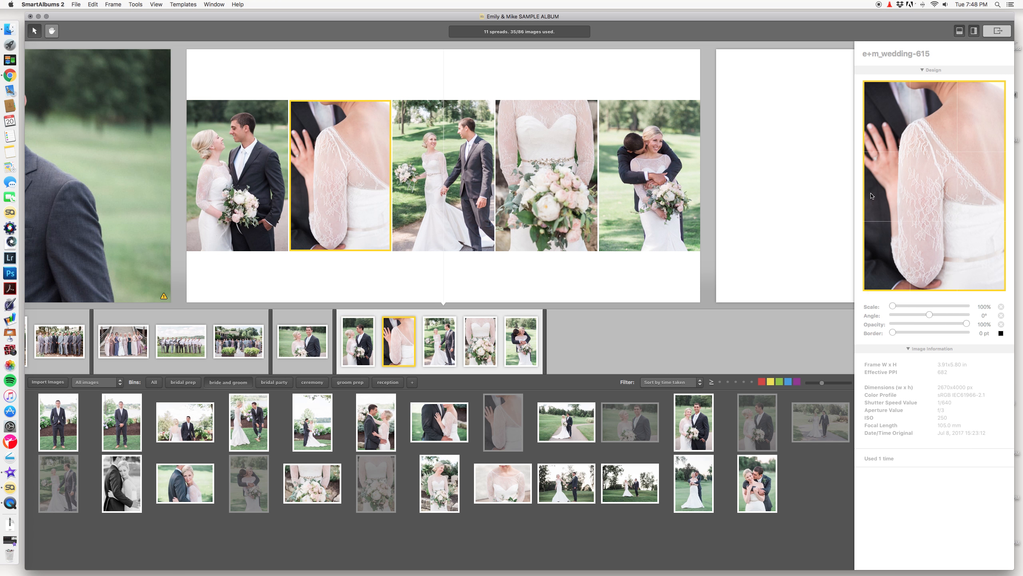
{"action": "left_click_drag", "start_coordinate": [918, 193], "coordinate": [938, 217]}
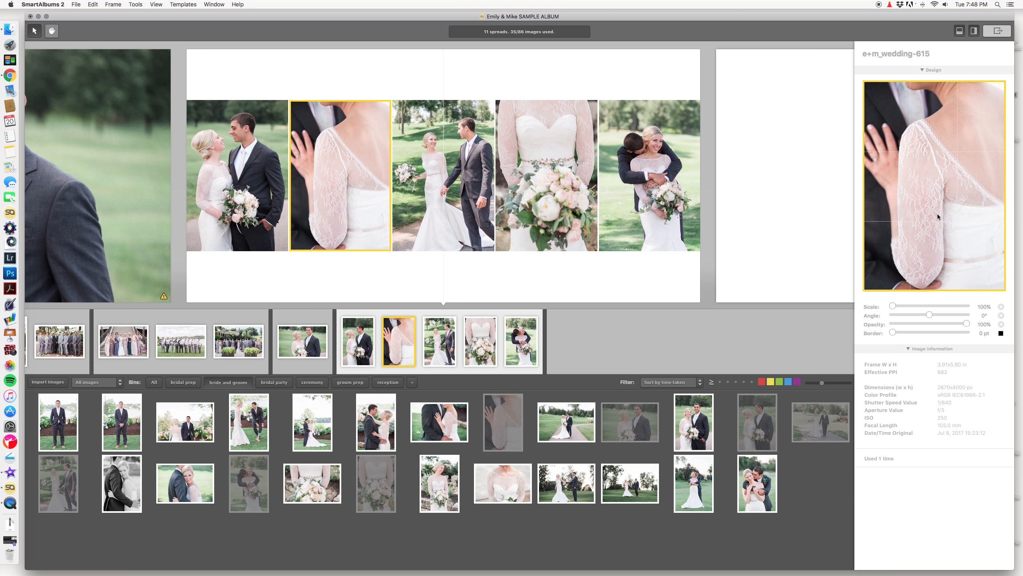
Step: Scale the embracing couple photo at the end of the strip to about 117% and reposition it within its frame
{"action": "left_click", "coordinate": [454, 171]}
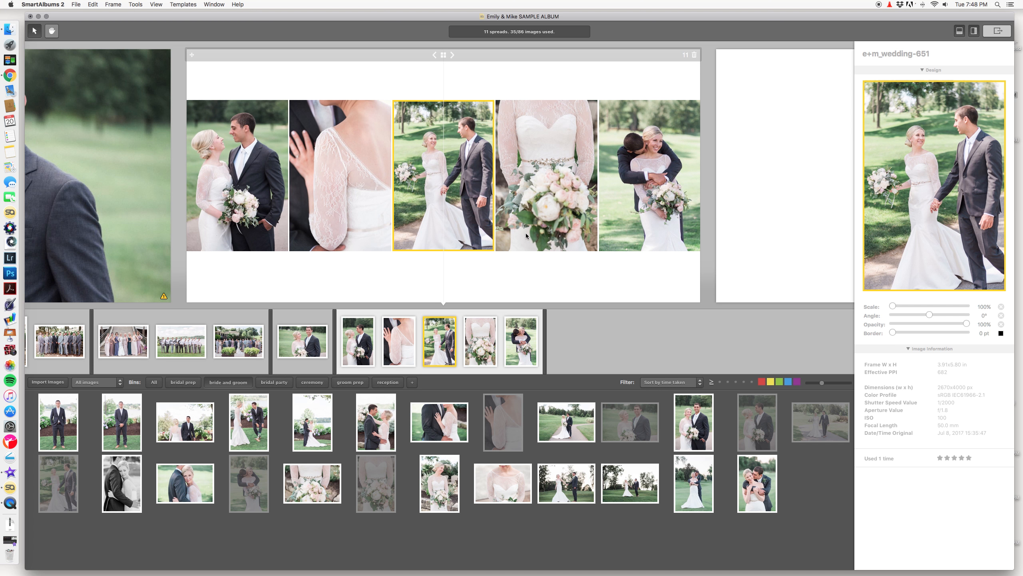
{"action": "left_click", "coordinate": [636, 195]}
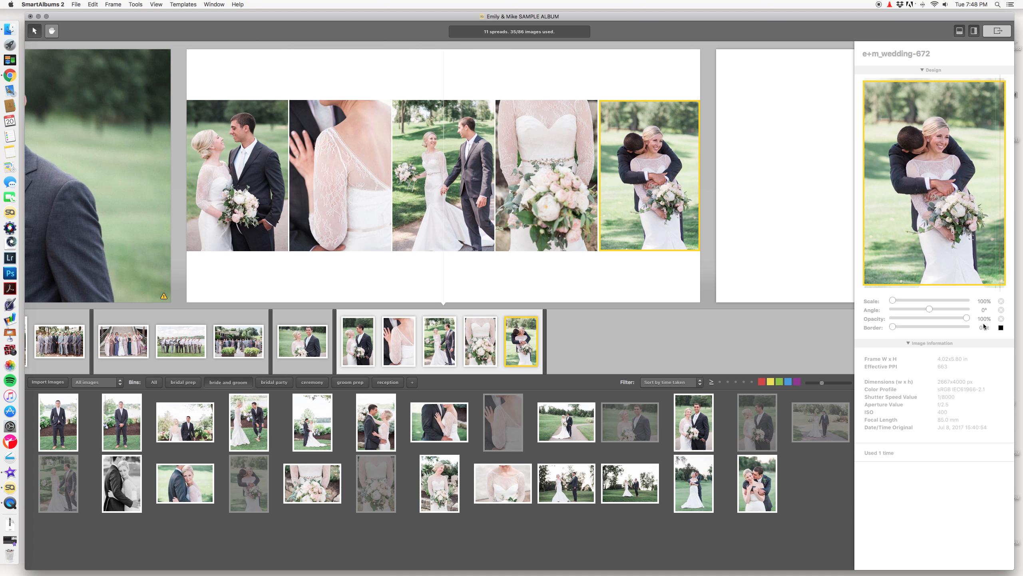
{"action": "left_click_drag", "start_coordinate": [894, 300], "coordinate": [908, 299]}
{"action": "left_click_drag", "start_coordinate": [933, 254], "coordinate": [934, 259]}
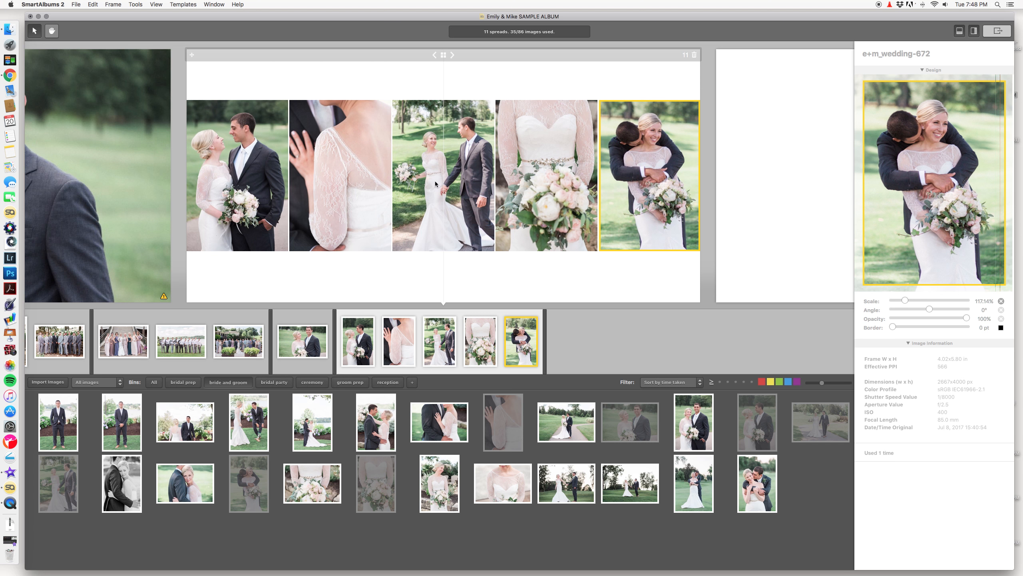
{"action": "left_click", "coordinate": [645, 287]}
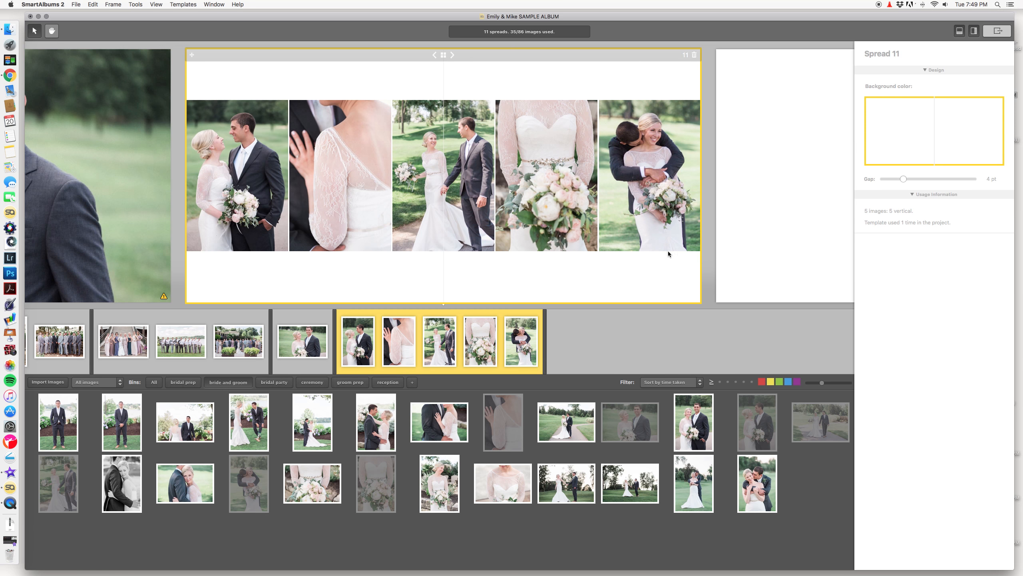
Step: Create a new spread from the standing groom, the bride alone with her bouquet and three garden photos of the couple
{"action": "scroll", "coordinate": [483, 193], "scroll_direction": "right", "scroll_amount": 10}
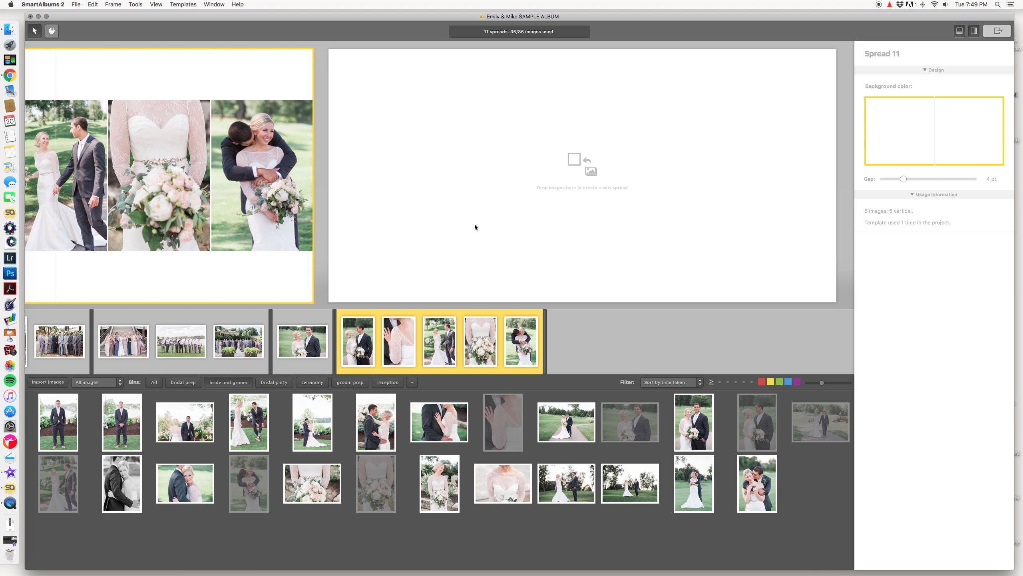
{"action": "scroll", "coordinate": [483, 218], "scroll_direction": "right", "scroll_amount": 5}
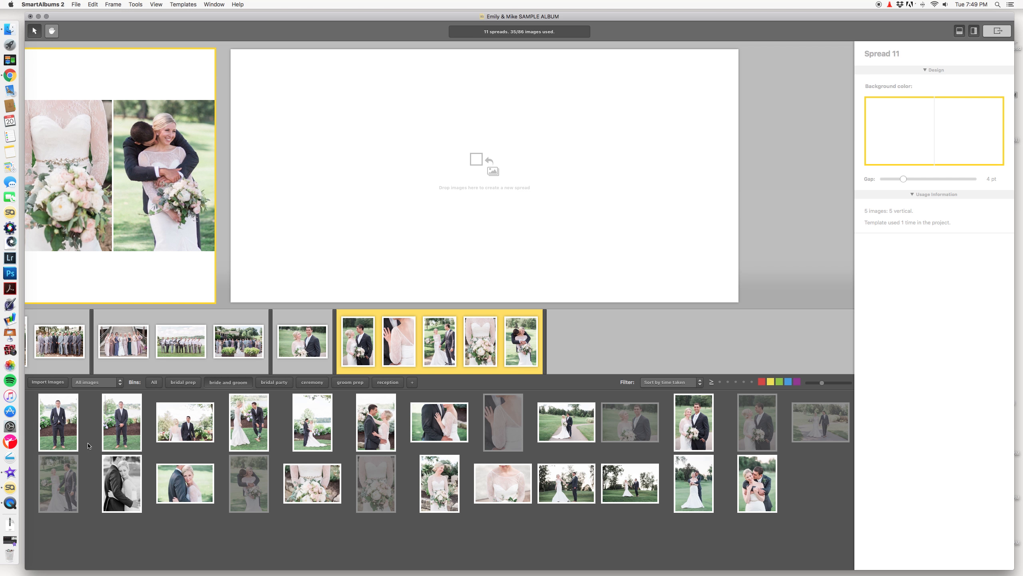
{"action": "left_click", "coordinate": [73, 430]}
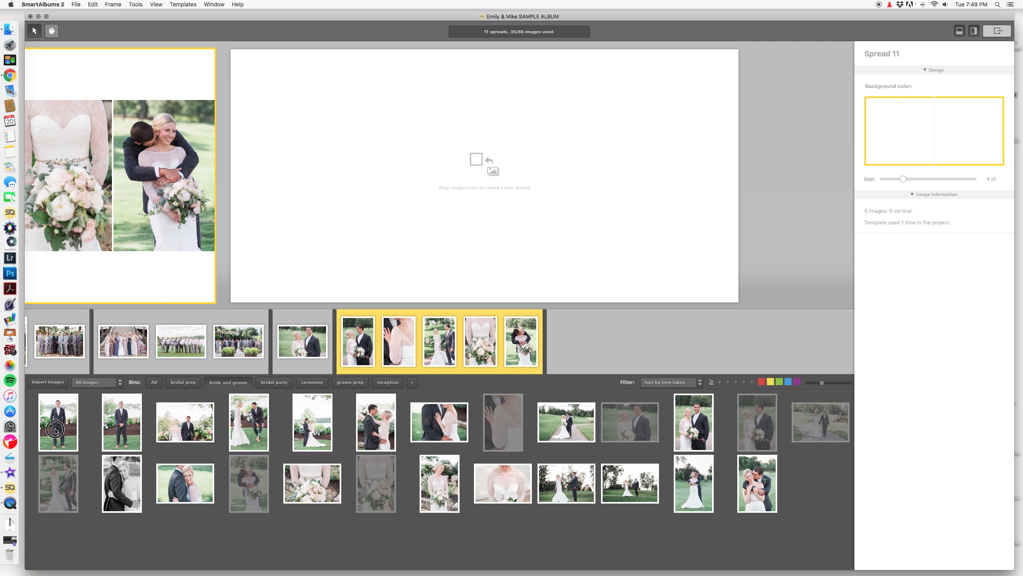
{"action": "left_click", "coordinate": [186, 432], "text": "super"}
{"action": "left_click", "coordinate": [253, 430], "text": "super"}
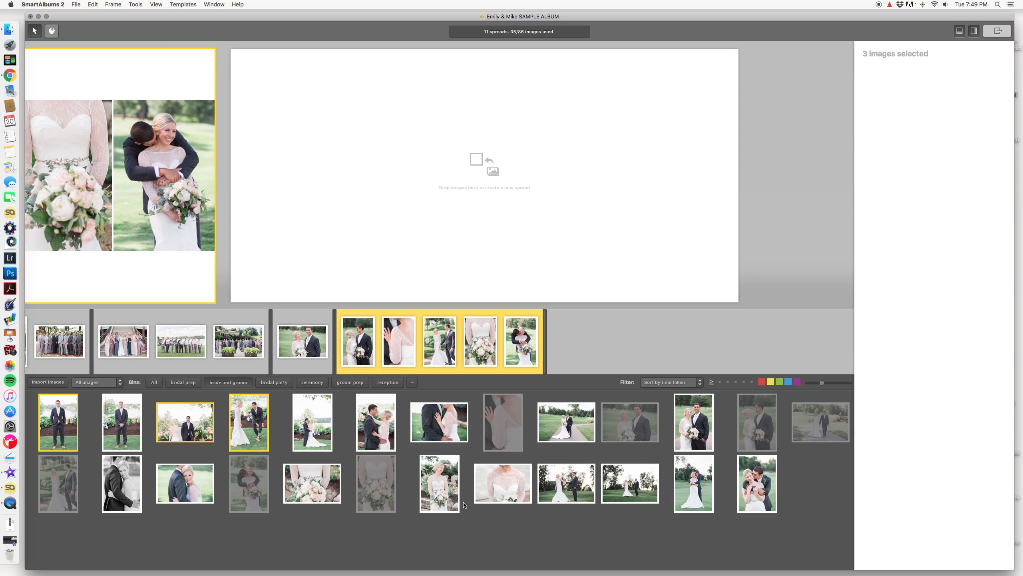
{"action": "left_click", "coordinate": [445, 495], "text": "super"}
{"action": "left_click_drag", "start_coordinate": [425, 475], "coordinate": [462, 171]}
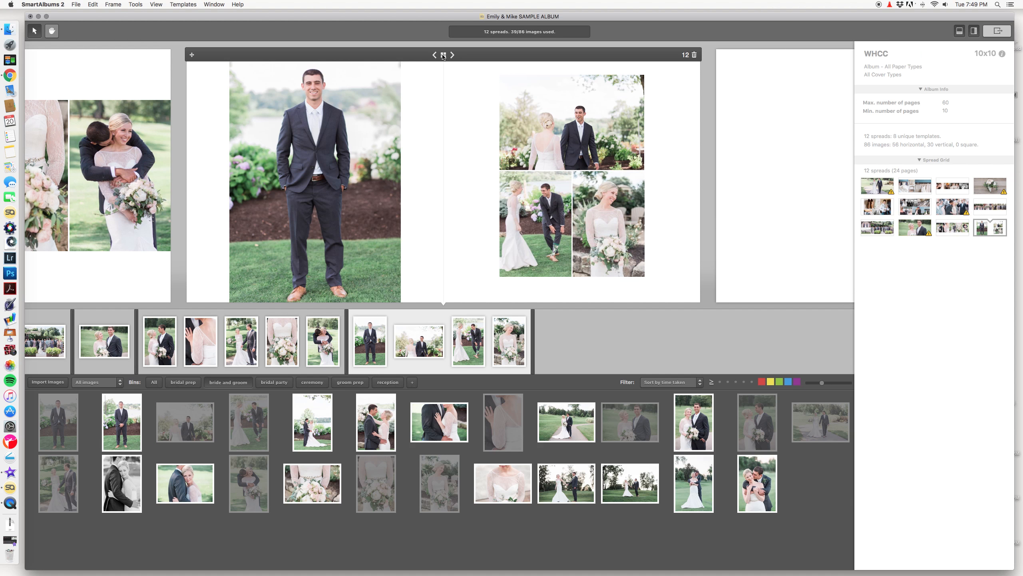
{"action": "left_click_drag", "start_coordinate": [322, 416], "coordinate": [445, 338]}
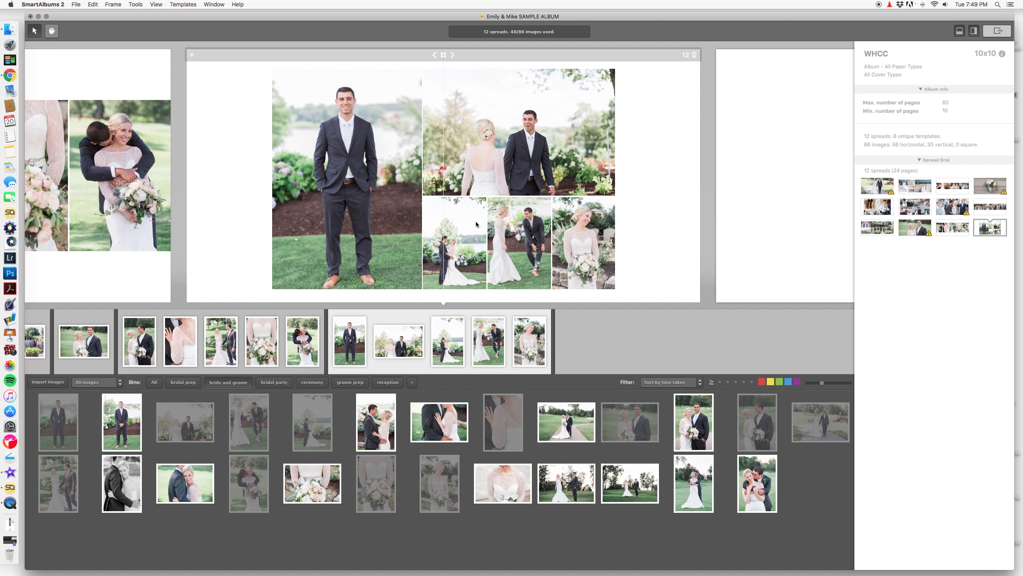
Step: Browse the five-photo templates and apply the one with four smaller photos beside a large portrait of the bride with her bouquet
{"action": "left_click", "coordinate": [443, 55]}
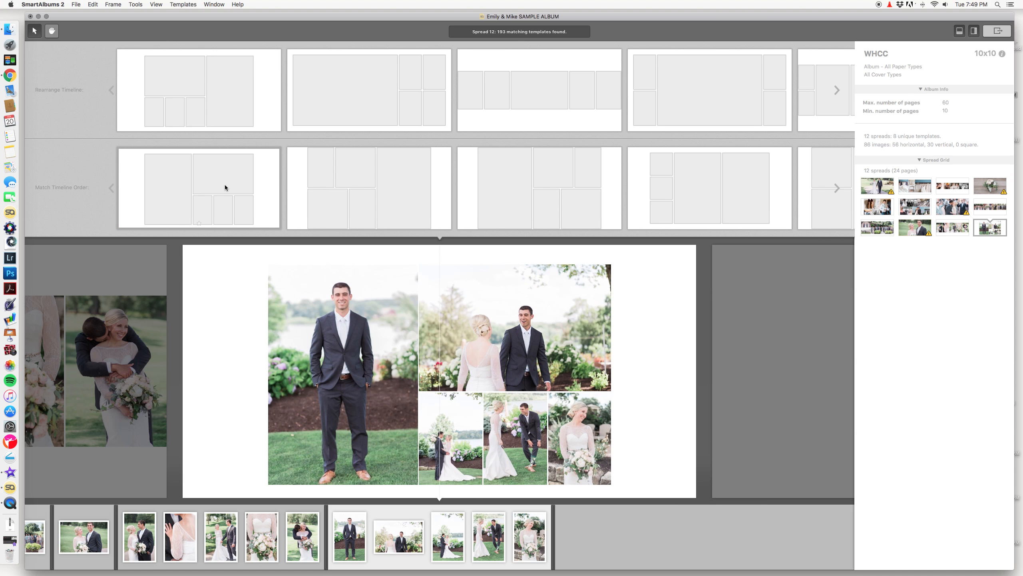
{"action": "scroll", "coordinate": [472, 203], "scroll_direction": "right", "scroll_amount": 2}
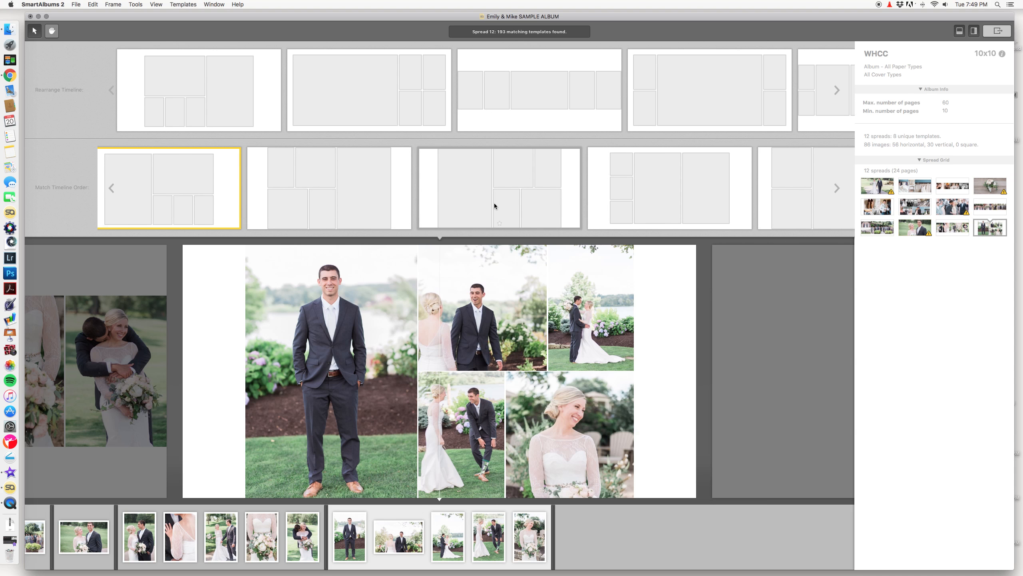
{"action": "scroll", "coordinate": [494, 203], "scroll_direction": "right", "scroll_amount": 12}
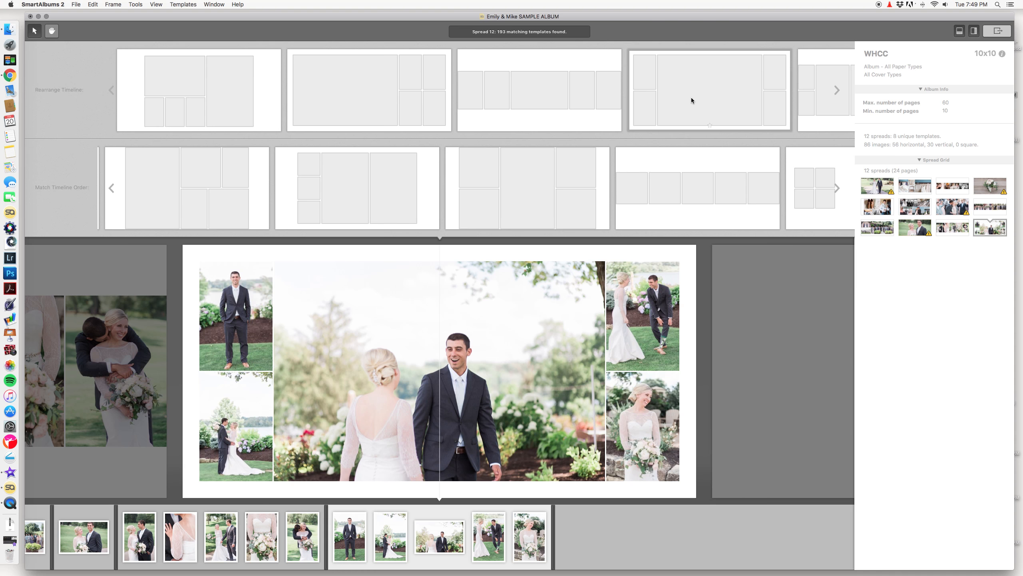
{"action": "scroll", "coordinate": [690, 98], "scroll_direction": "right", "scroll_amount": 10}
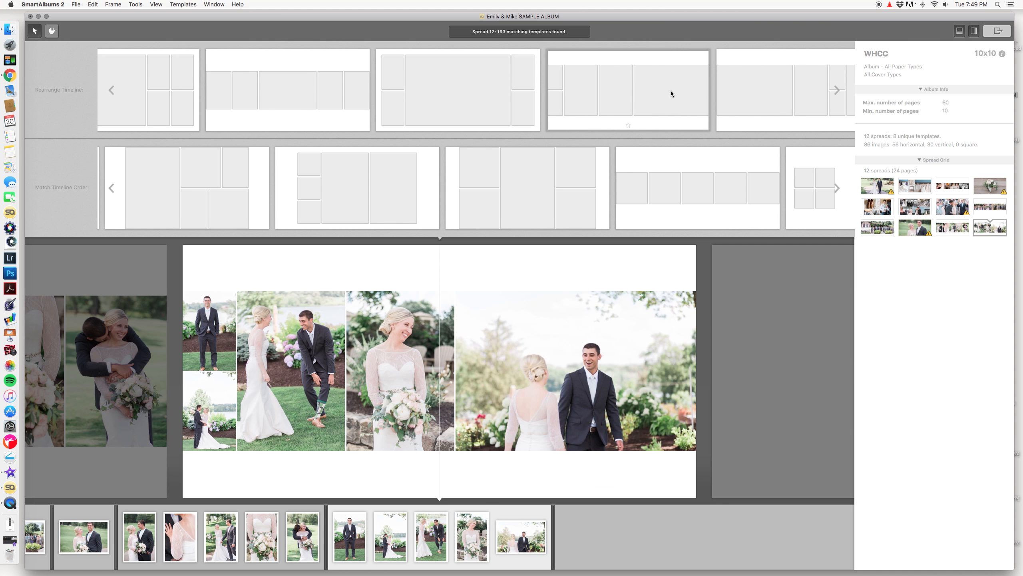
{"action": "scroll", "coordinate": [671, 93], "scroll_direction": "right", "scroll_amount": 3}
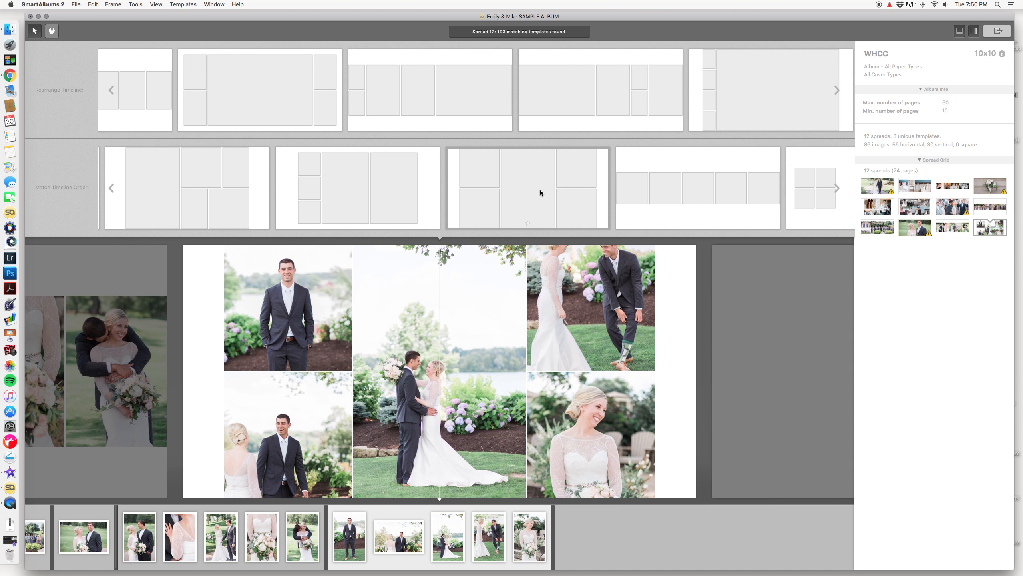
{"action": "scroll", "coordinate": [541, 190], "scroll_direction": "right", "scroll_amount": 10}
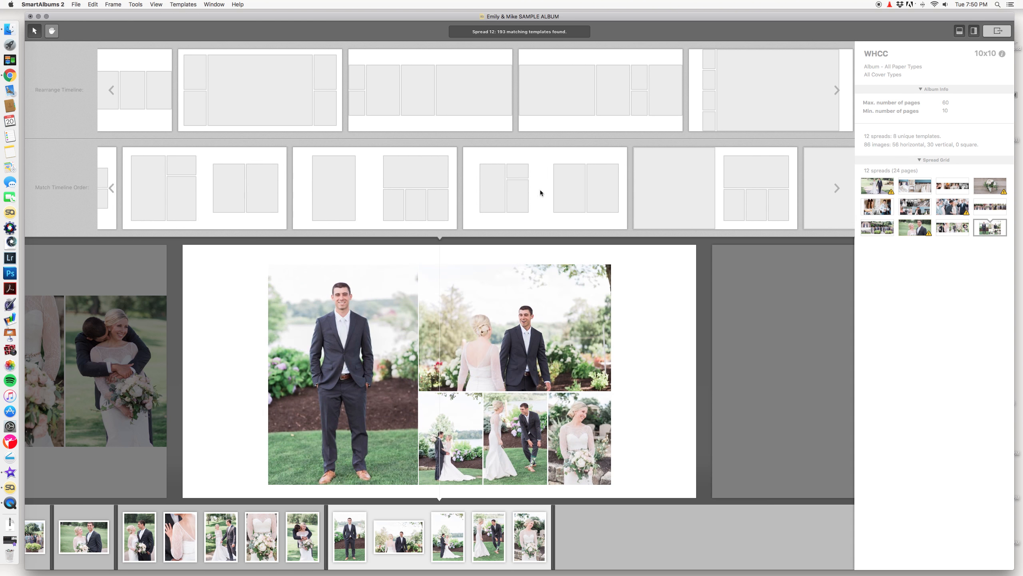
{"action": "scroll", "coordinate": [540, 190], "scroll_direction": "right", "scroll_amount": 10}
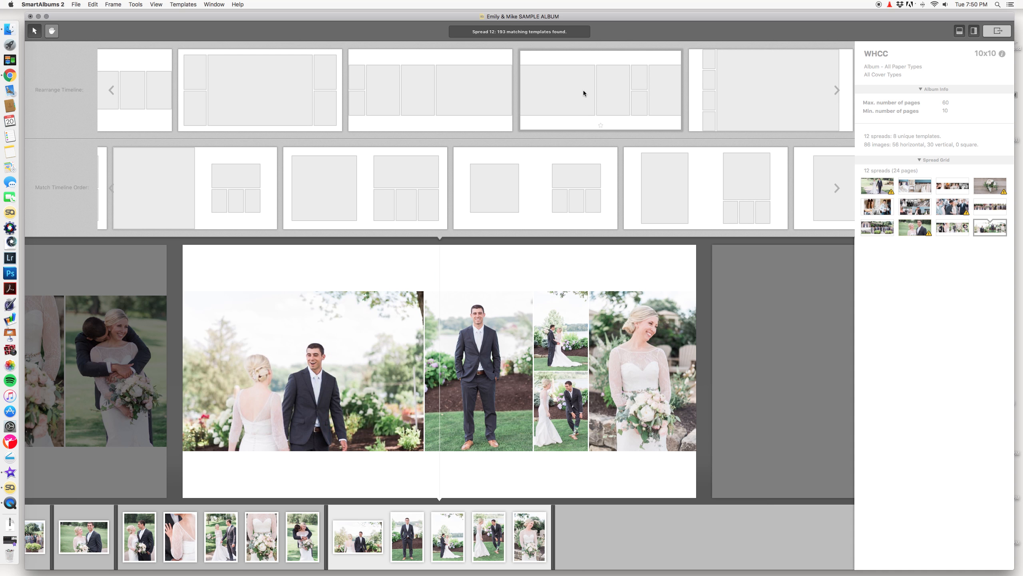
{"action": "scroll", "coordinate": [584, 89], "scroll_direction": "left", "scroll_amount": 5}
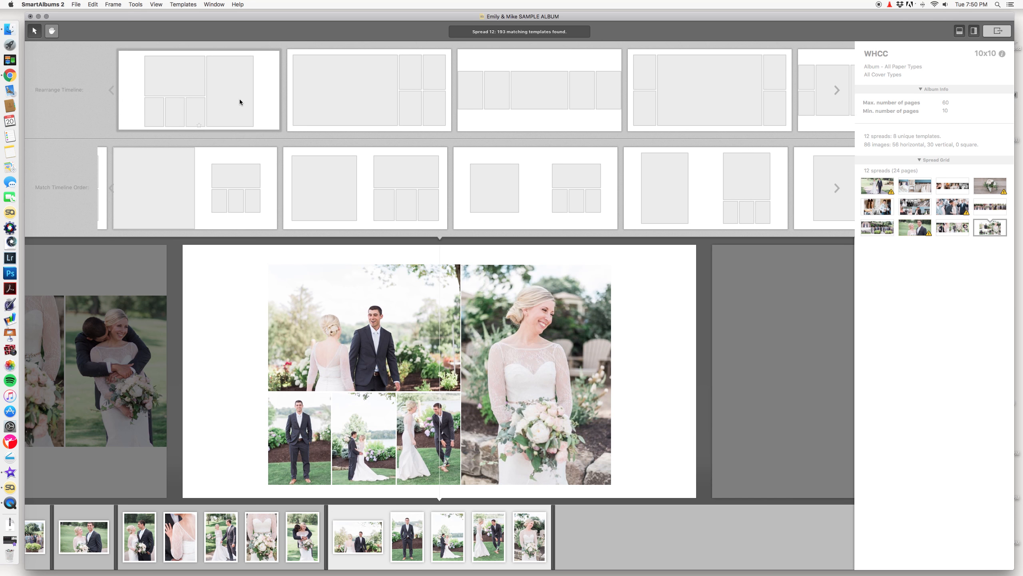
{"action": "scroll", "coordinate": [187, 205], "scroll_direction": "right", "scroll_amount": 2}
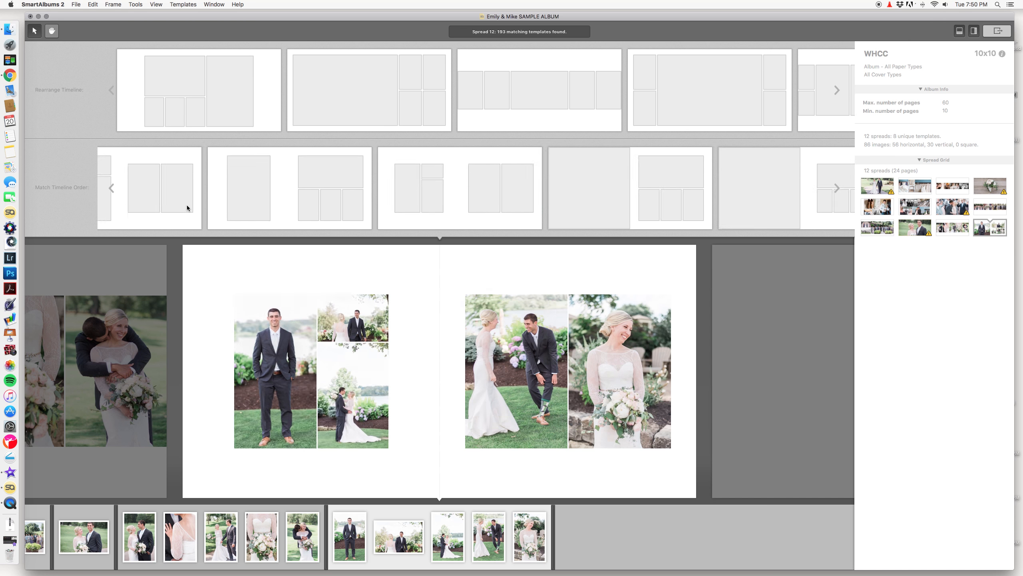
{"action": "scroll", "coordinate": [187, 205], "scroll_direction": "right", "scroll_amount": 2}
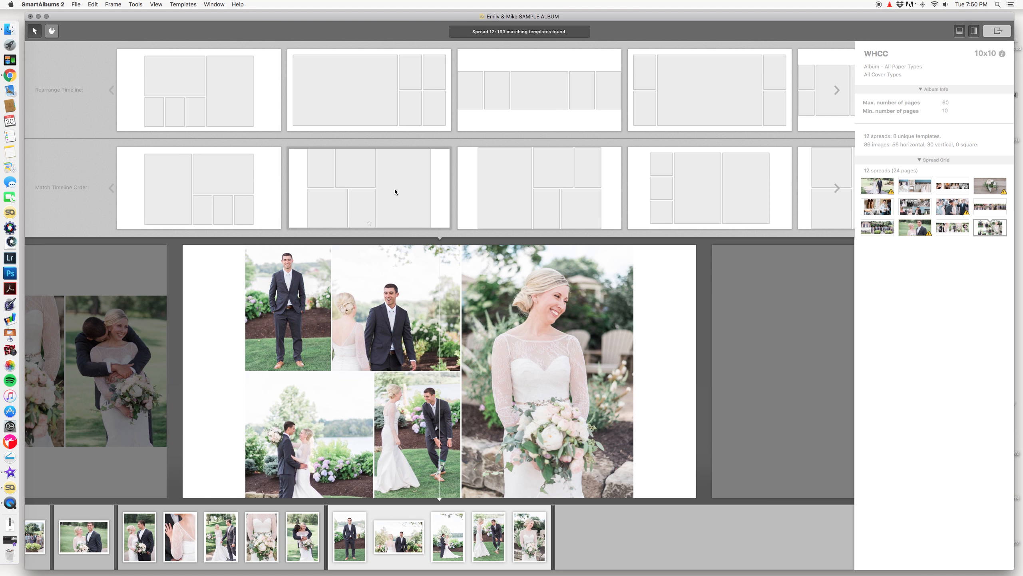
{"action": "left_click", "coordinate": [395, 189]}
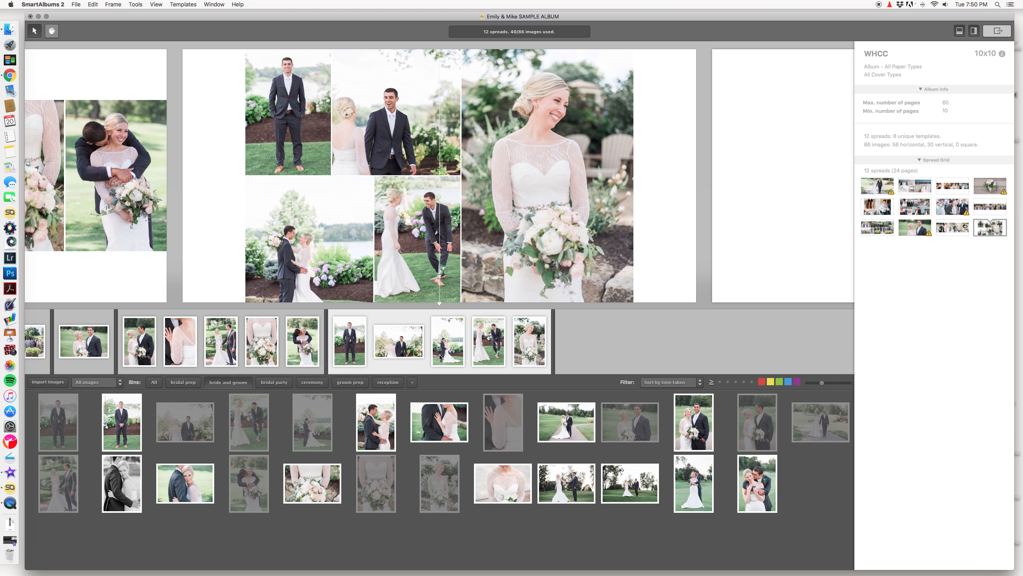
Step: Remove the photo of the couple facing each other in the garden and apply a template with two stacked photos between the solo portraits
{"action": "left_click", "coordinate": [452, 351]}
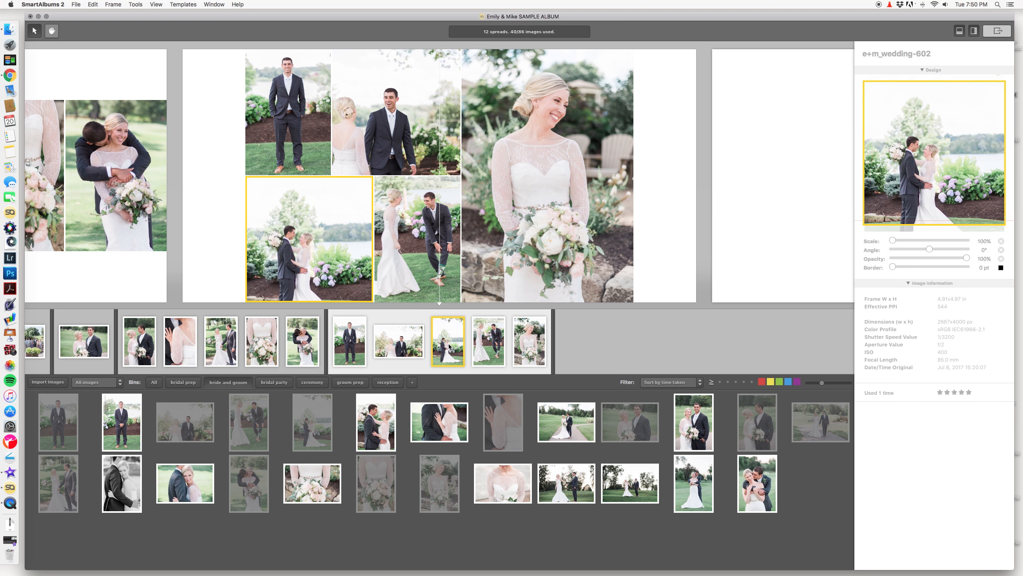
{"action": "left_click_drag", "start_coordinate": [450, 347], "coordinate": [464, 496]}
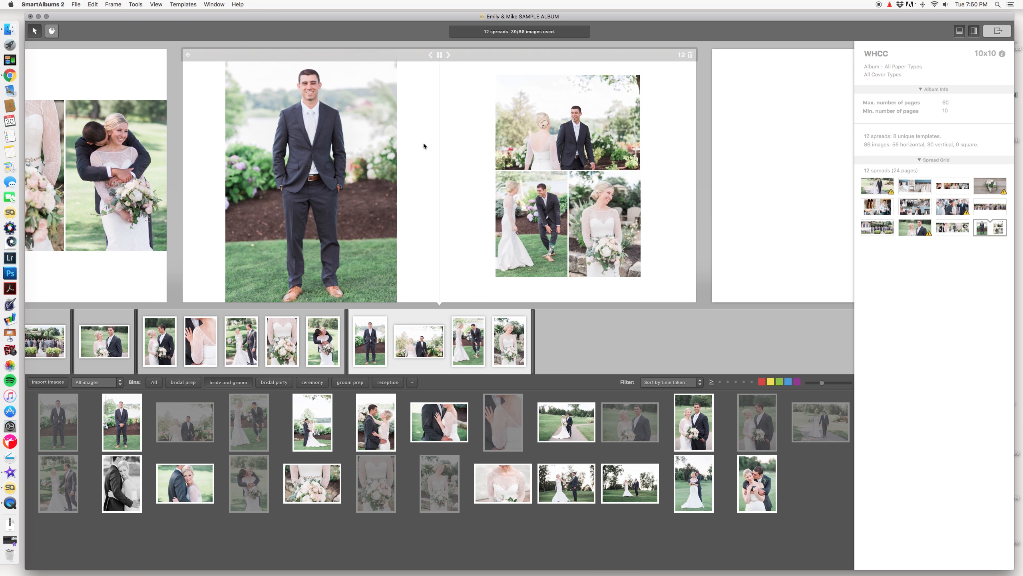
{"action": "left_click", "coordinate": [440, 58]}
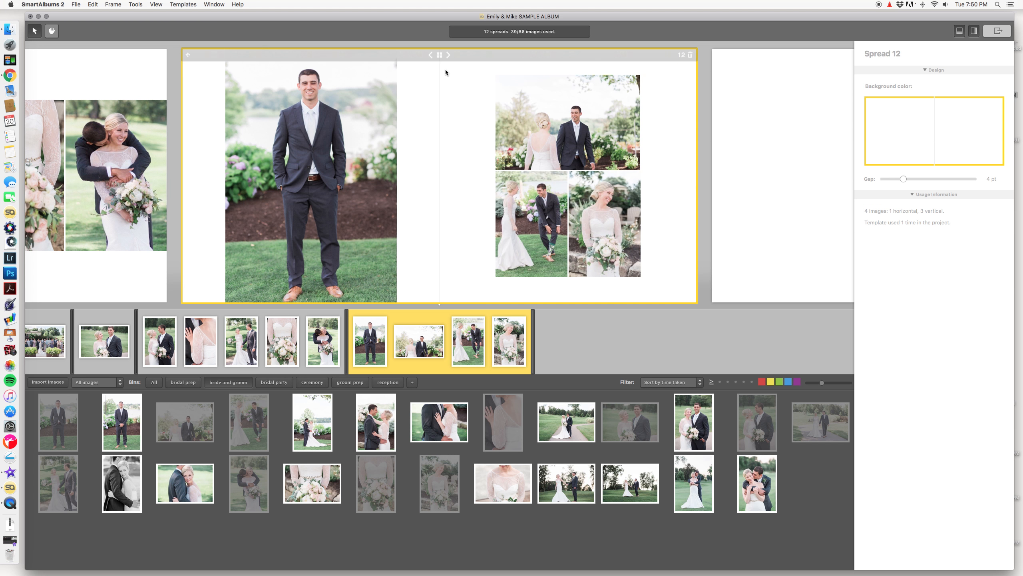
{"action": "left_click", "coordinate": [440, 56]}
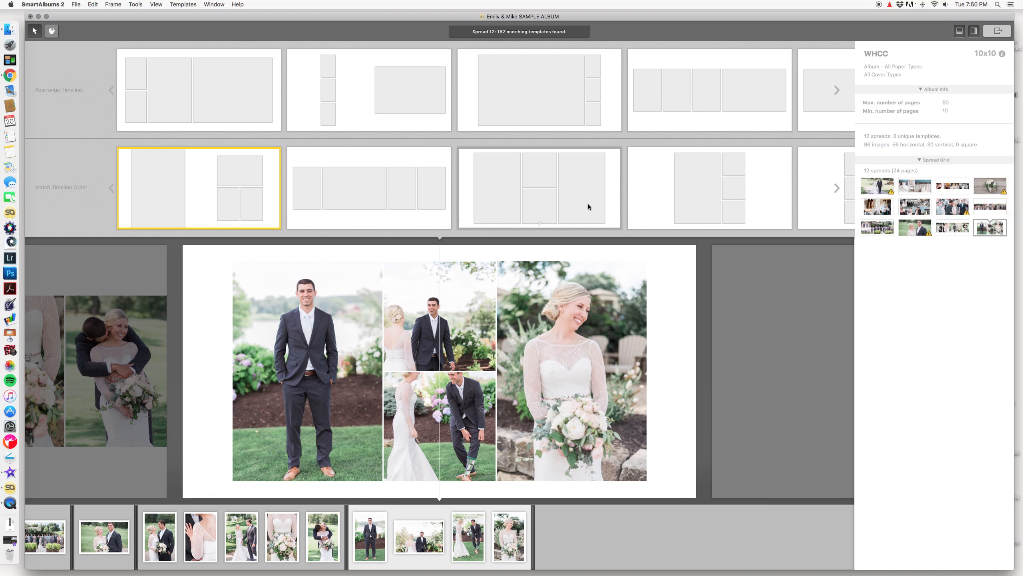
{"action": "left_click", "coordinate": [588, 203]}
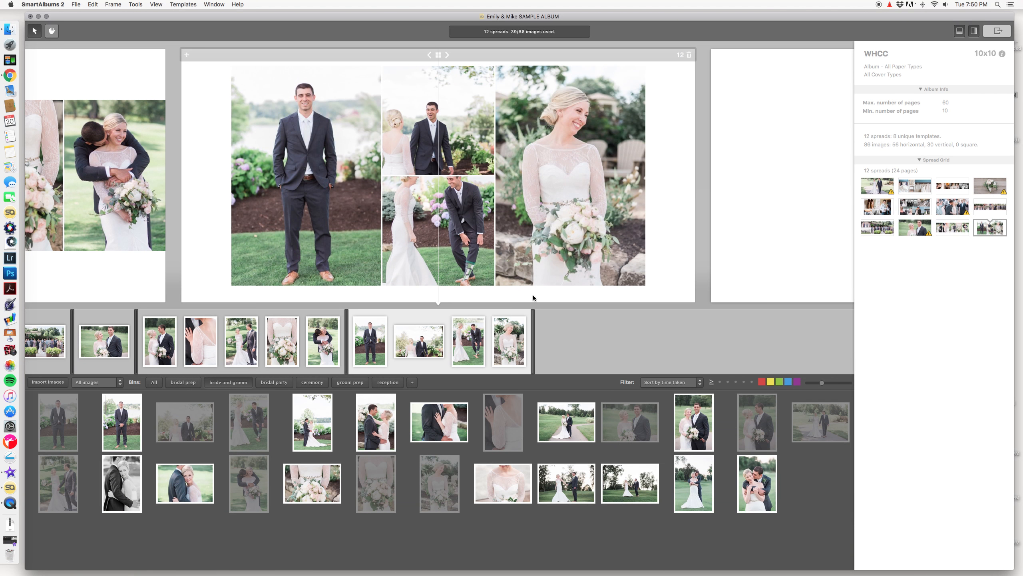
Step: Apply the four-photo strip template that starts with the wide couple photo followed by three vertical photos
{"action": "left_click", "coordinate": [439, 55]}
{"action": "scroll", "coordinate": [492, 159], "scroll_direction": "right", "scroll_amount": 10}
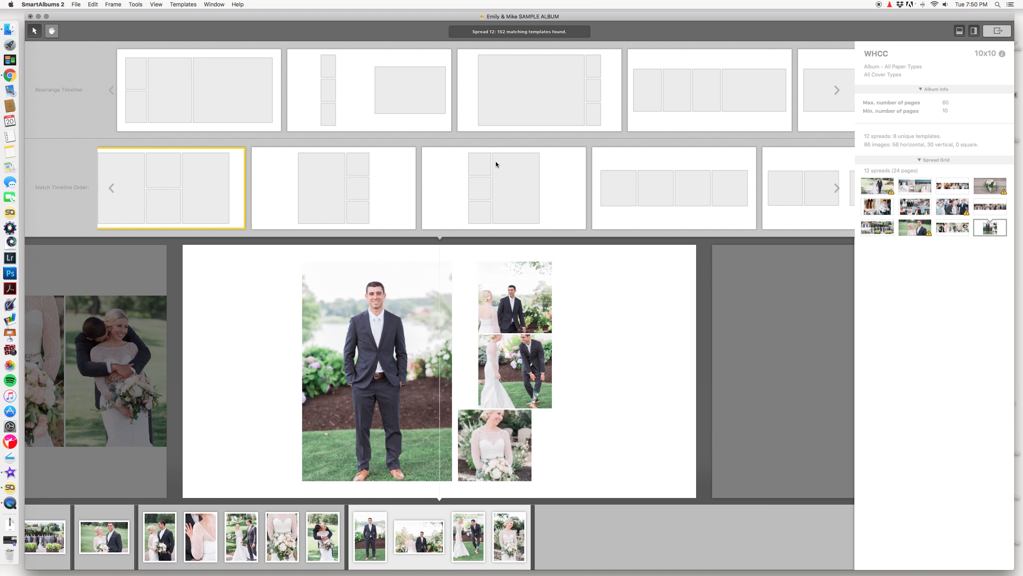
{"action": "scroll", "coordinate": [481, 165], "scroll_direction": "right", "scroll_amount": 10}
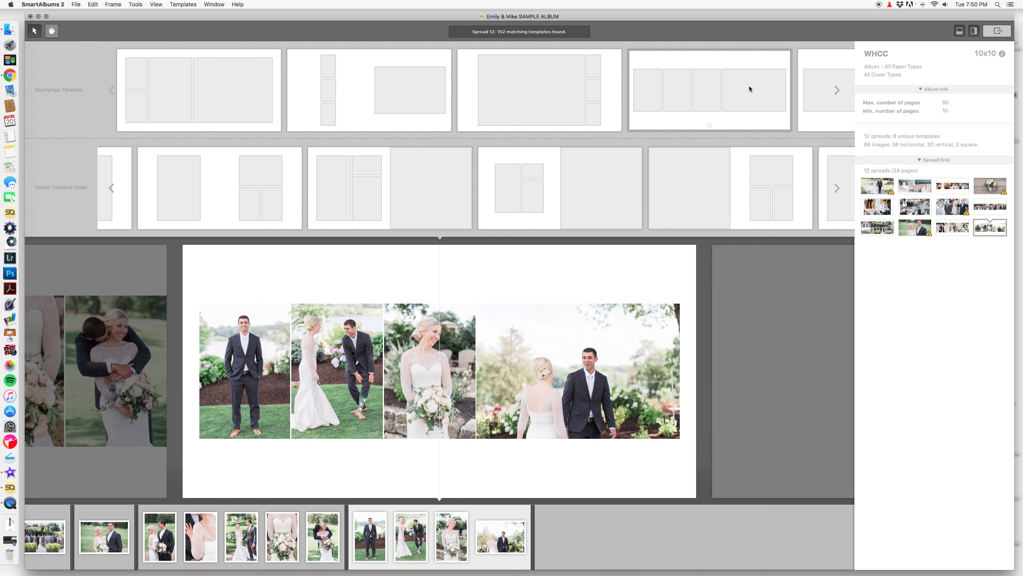
{"action": "scroll", "coordinate": [677, 103], "scroll_direction": "right", "scroll_amount": 5}
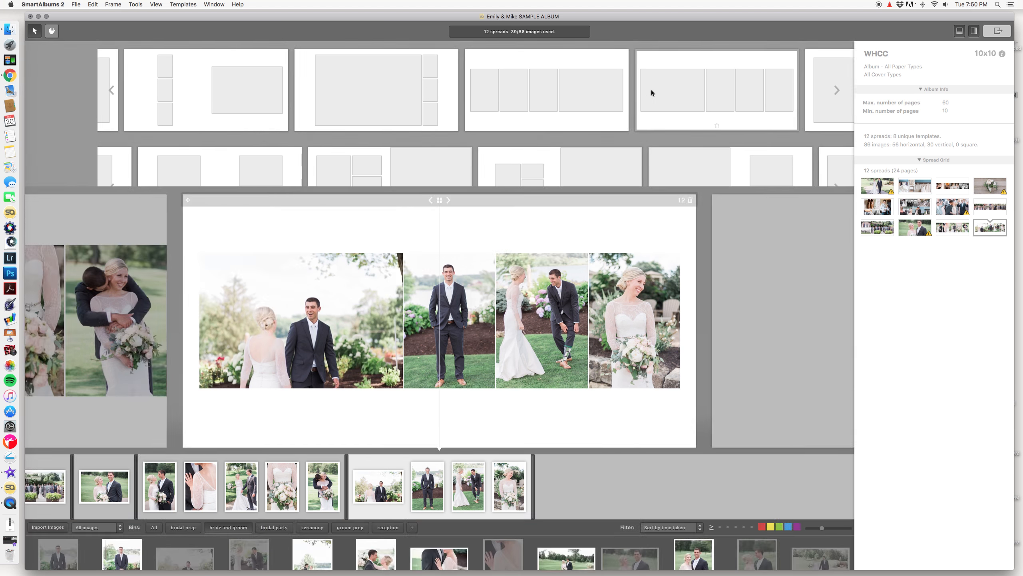
{"action": "left_click", "coordinate": [651, 90]}
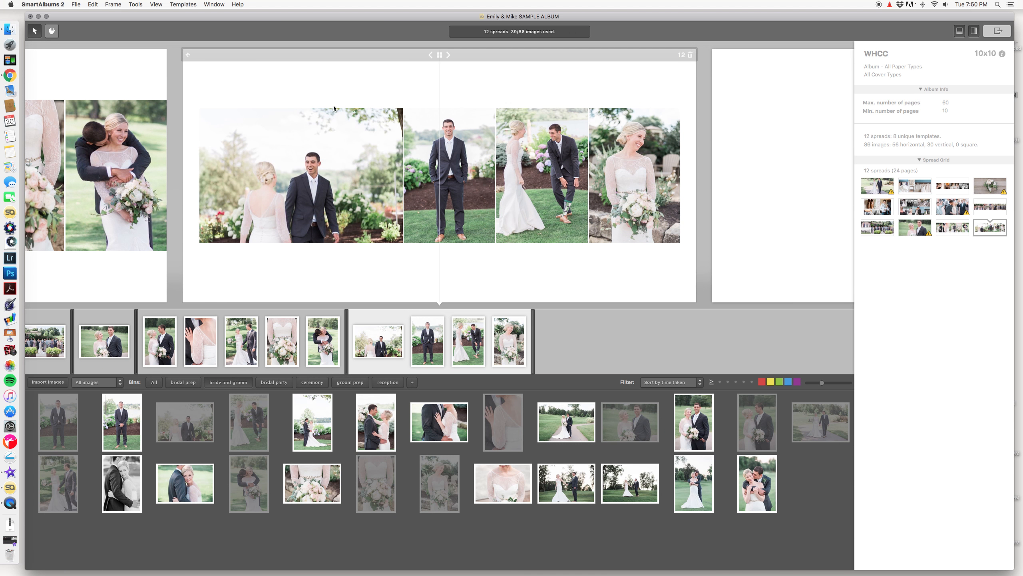
Step: Scale the wide couple photo at the start of the strip to 125% and reposition the couple within its frame
{"action": "left_click", "coordinate": [342, 149]}
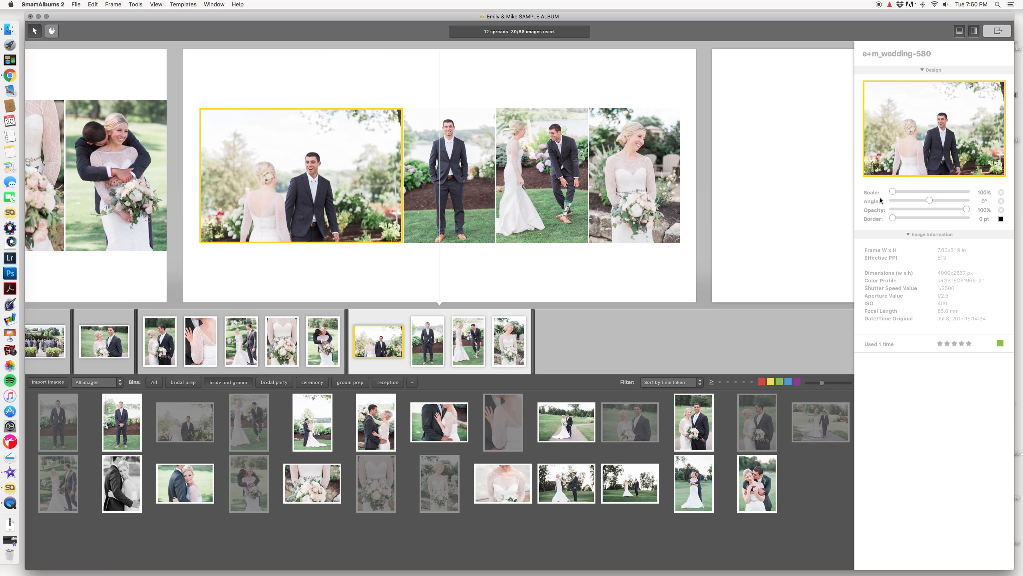
{"action": "left_click_drag", "start_coordinate": [892, 192], "coordinate": [938, 190]}
{"action": "left_click_drag", "start_coordinate": [944, 144], "coordinate": [955, 133]}
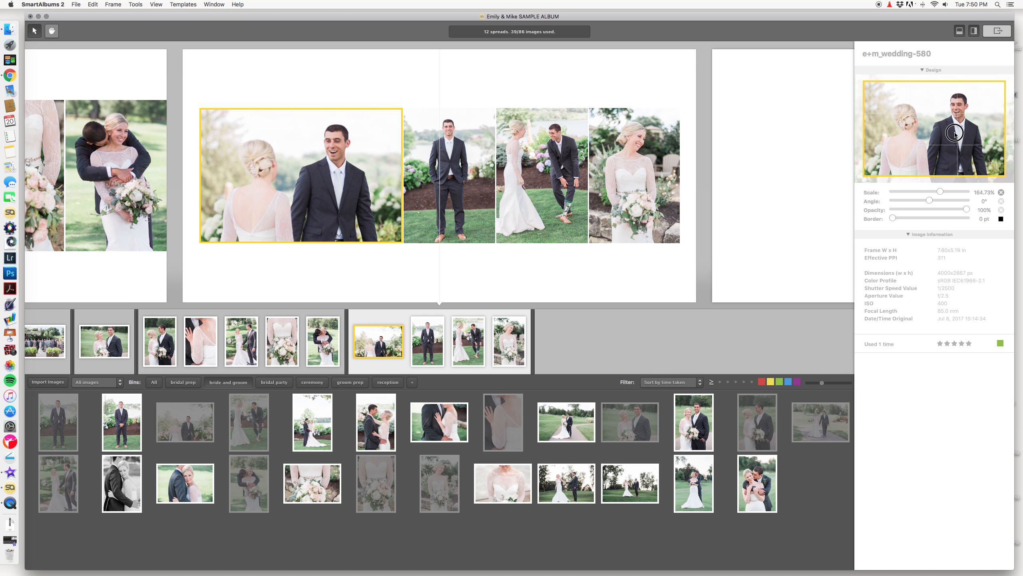
{"action": "left_click_drag", "start_coordinate": [940, 191], "coordinate": [910, 192]}
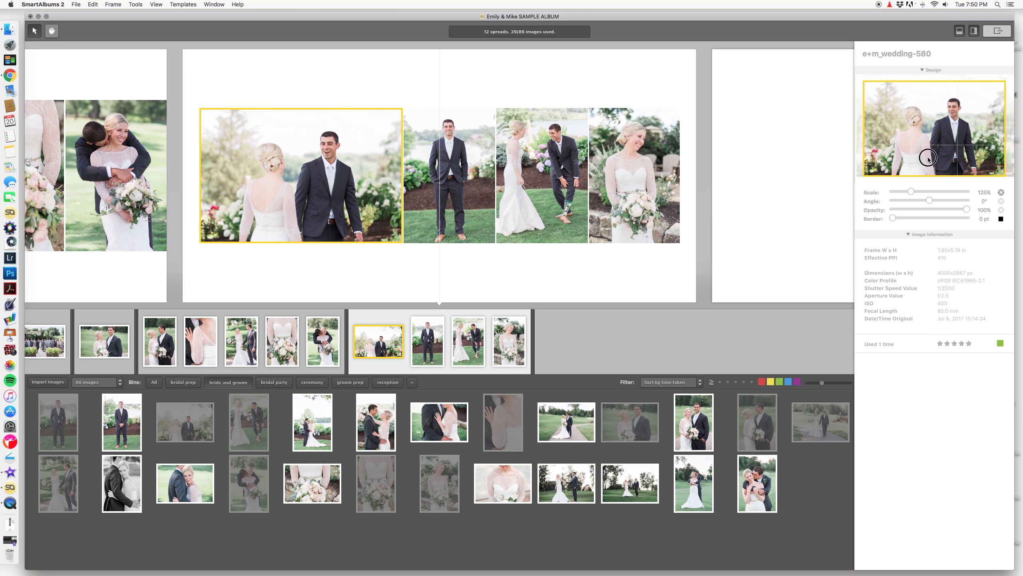
{"action": "left_click_drag", "start_coordinate": [928, 158], "coordinate": [927, 156]}
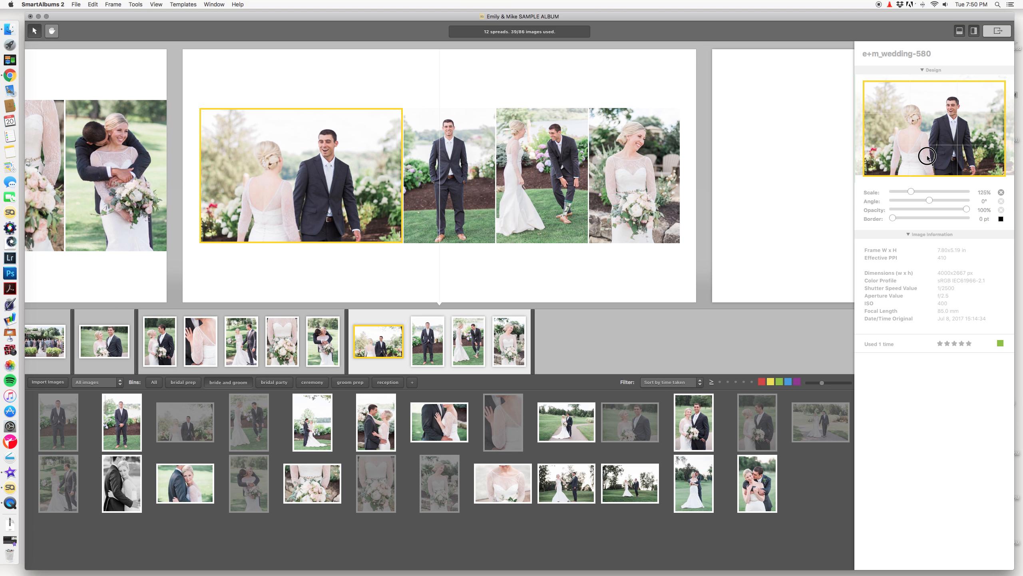
Step: Swap the bride's bouquet portrait with the standing groom portrait in the strip
{"action": "mouse_move", "coordinate": [514, 186]}
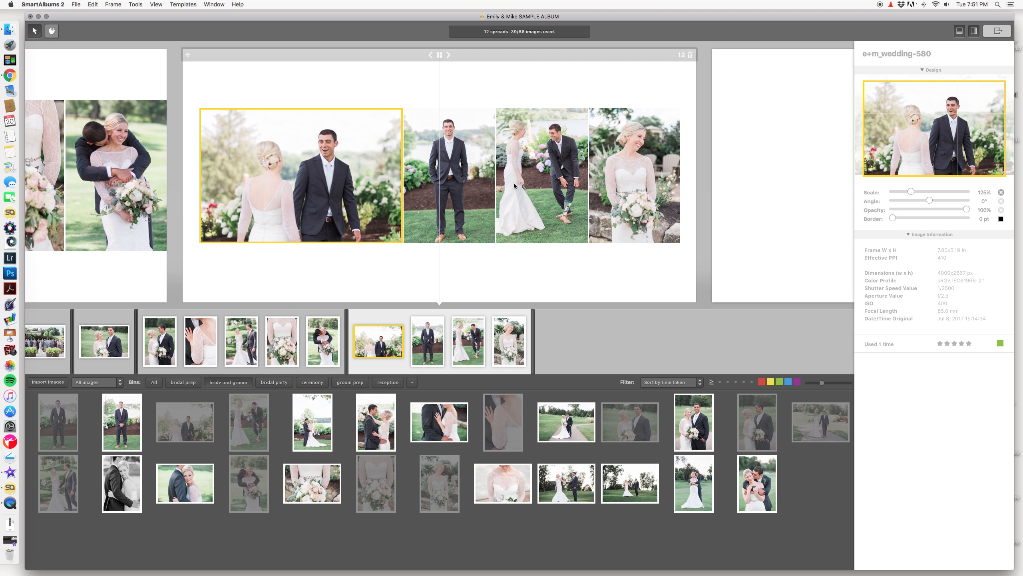
{"action": "left_click", "coordinate": [467, 177]}
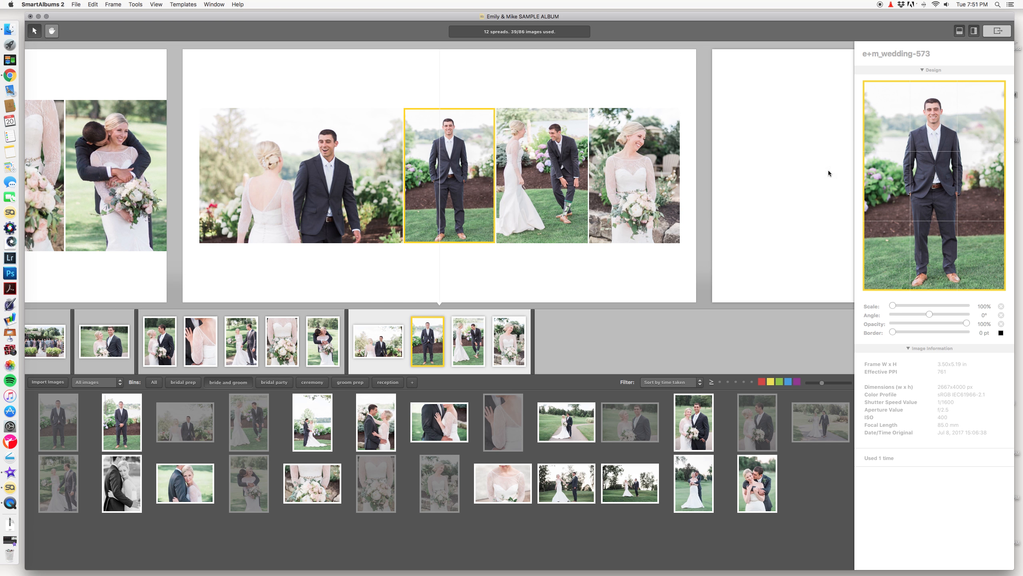
{"action": "key", "text": "Right"}
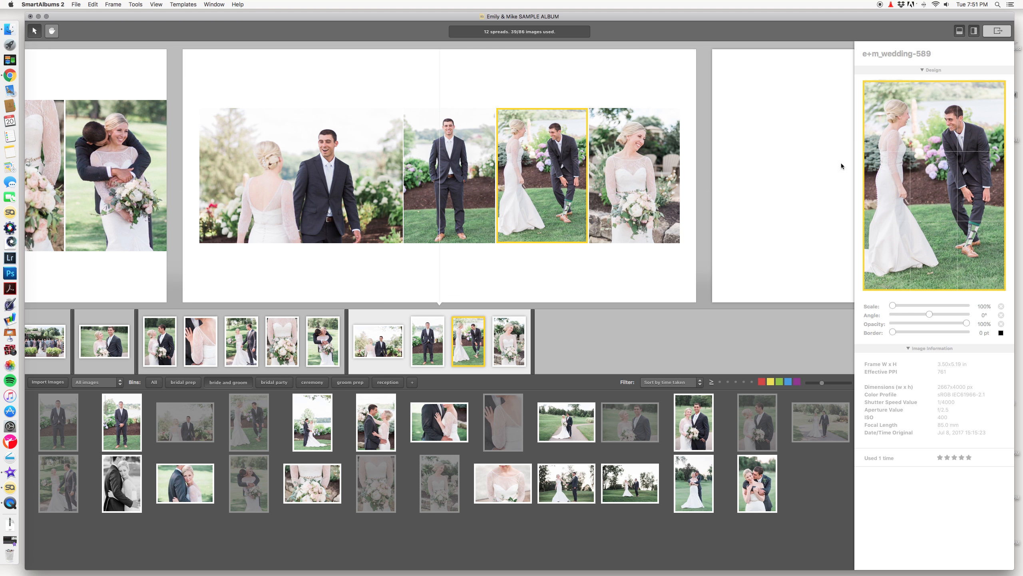
{"action": "key", "text": "Right"}
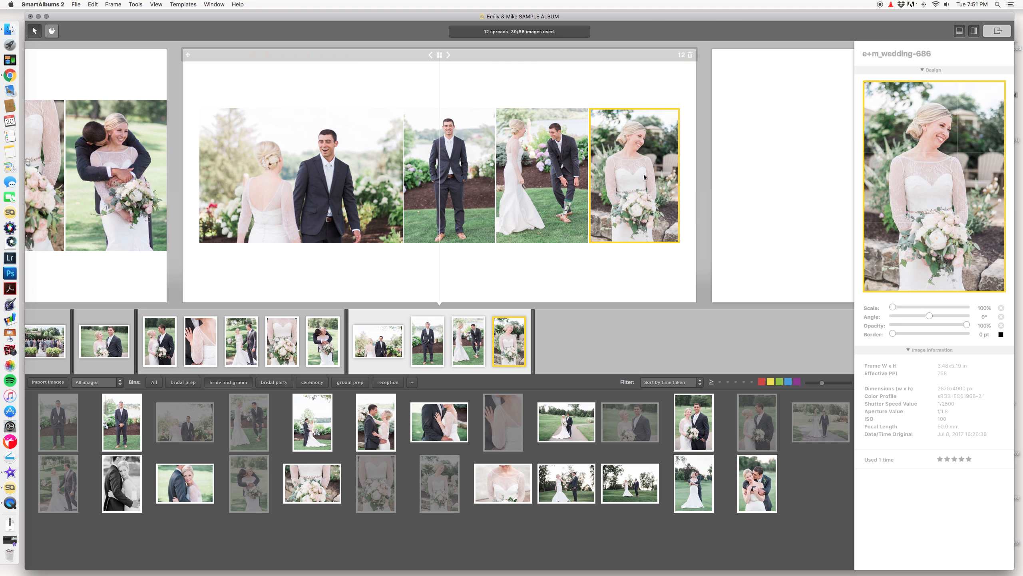
{"action": "left_click_drag", "start_coordinate": [644, 176], "coordinate": [451, 180]}
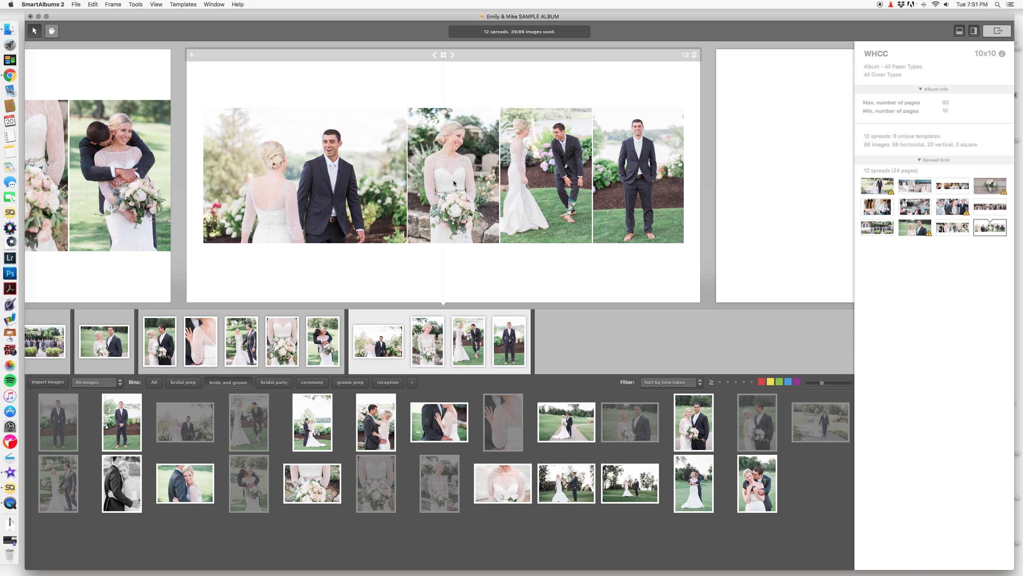
Step: Create a new spread from the embracing couple, bouquet close-up, garden couple and cheek-kiss portrait photos
{"action": "scroll", "coordinate": [452, 186], "scroll_direction": "right", "scroll_amount": 1}
{"action": "scroll", "coordinate": [453, 186], "scroll_direction": "left", "scroll_amount": 10}
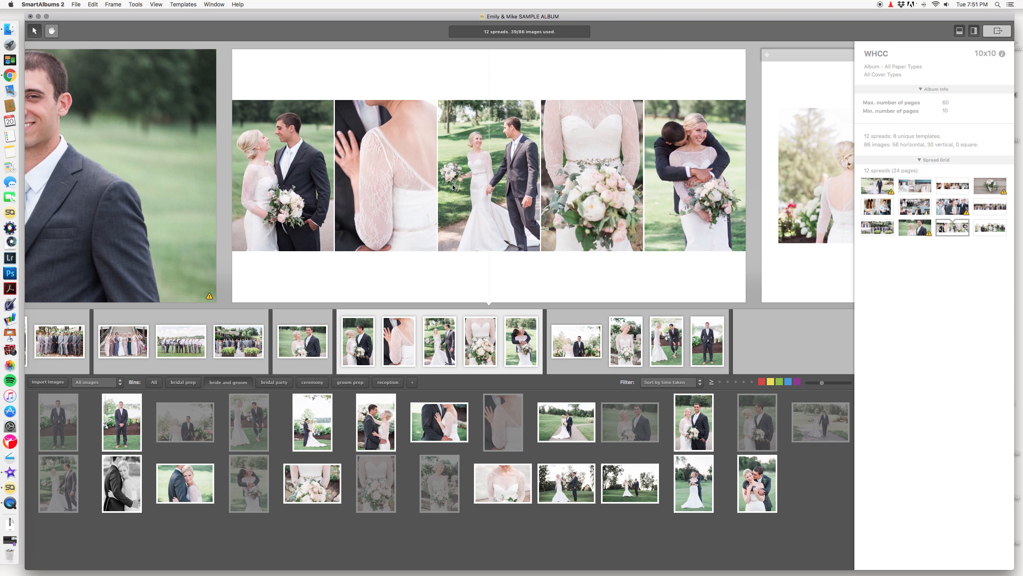
{"action": "scroll", "coordinate": [453, 186], "scroll_direction": "right", "scroll_amount": 1}
{"action": "scroll", "coordinate": [453, 188], "scroll_direction": "right", "scroll_amount": 5}
{"action": "scroll", "coordinate": [453, 188], "scroll_direction": "right", "scroll_amount": 5}
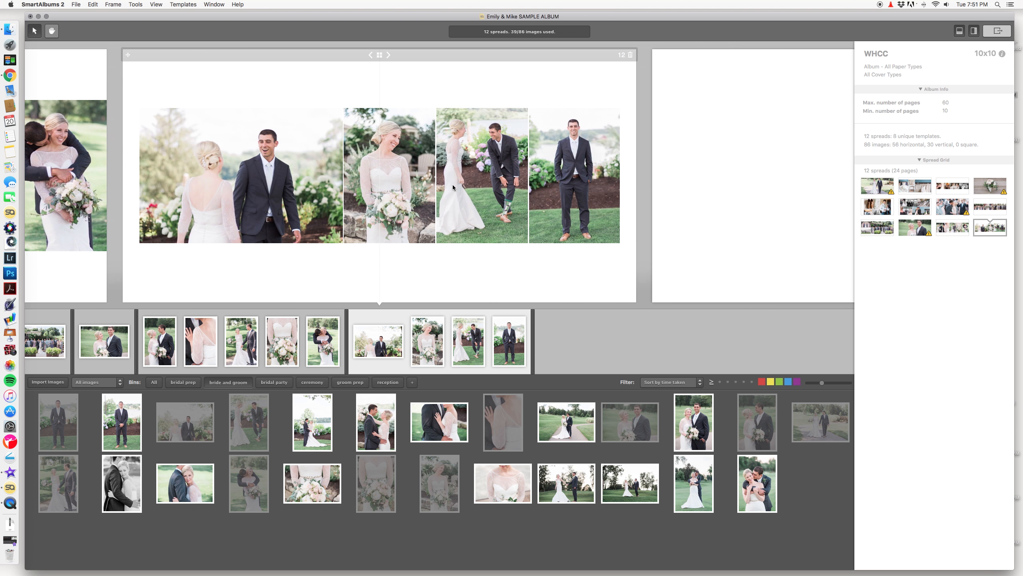
{"action": "scroll", "coordinate": [453, 187], "scroll_direction": "right", "scroll_amount": 5}
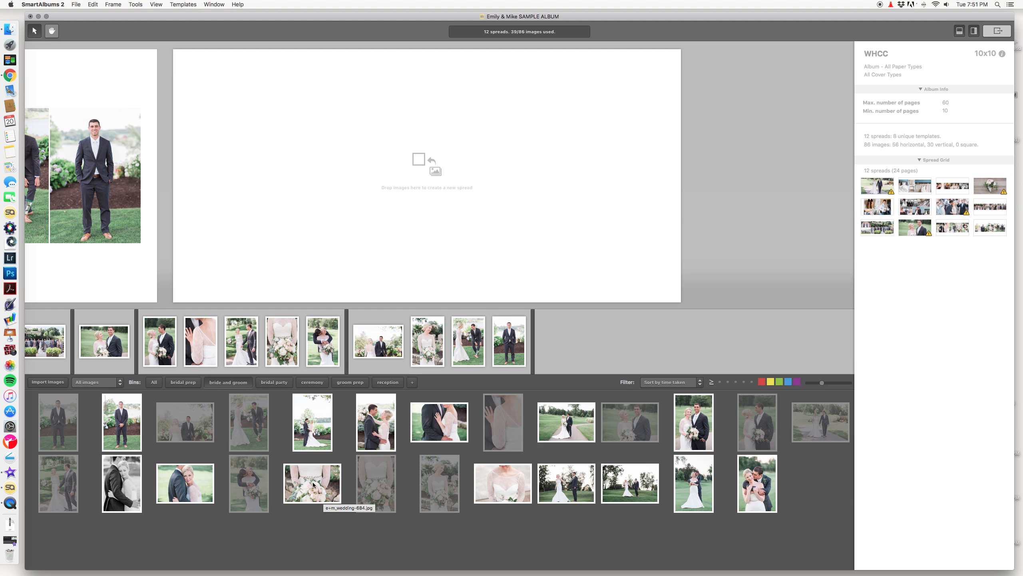
{"action": "left_click", "coordinate": [204, 485]}
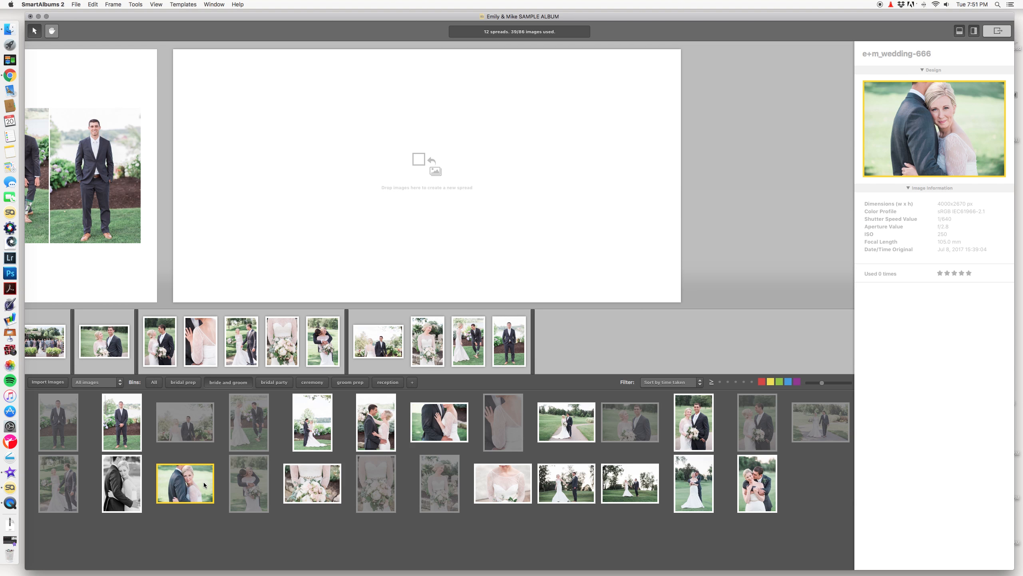
{"action": "left_click", "coordinate": [333, 491], "text": "super"}
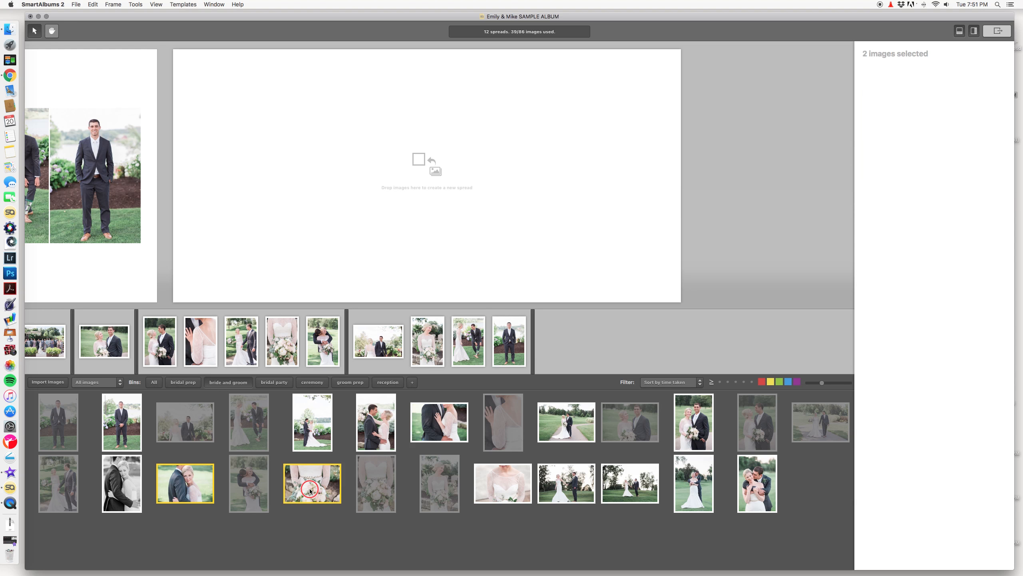
{"action": "left_click", "coordinate": [303, 419], "text": "super"}
{"action": "left_click", "coordinate": [759, 496], "text": "super"}
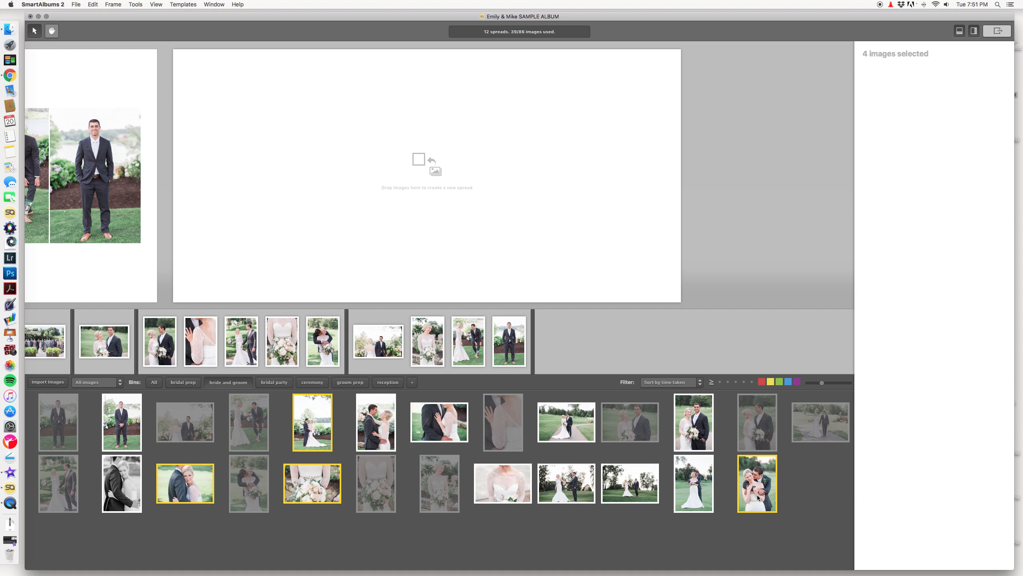
{"action": "left_click_drag", "start_coordinate": [757, 497], "coordinate": [557, 239]}
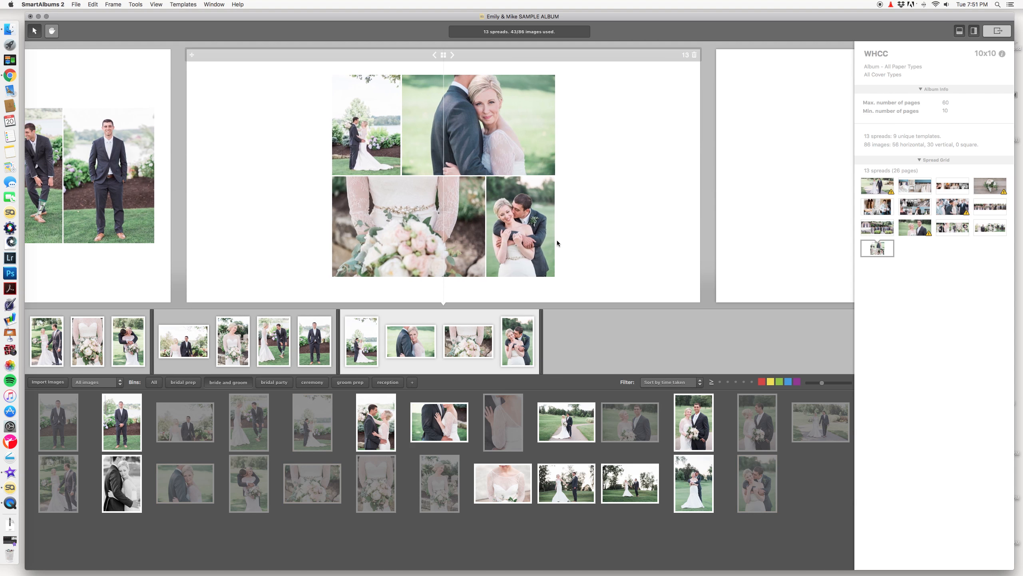
Step: Apply the full-height template with two stacked photos between two tall portraits, and reposition the bouquet close-up in its frame
{"action": "left_click", "coordinate": [444, 55]}
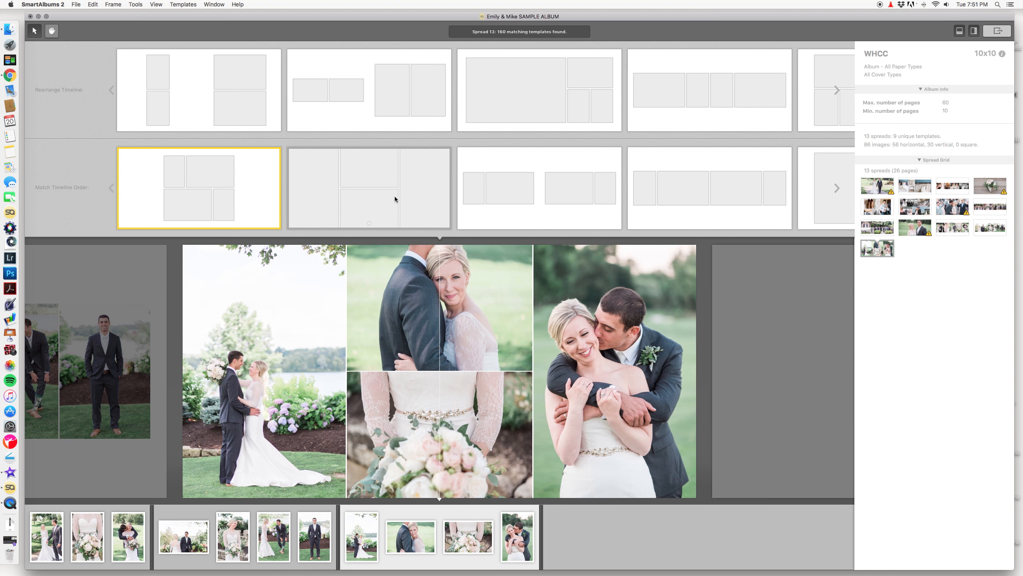
{"action": "left_click", "coordinate": [395, 196]}
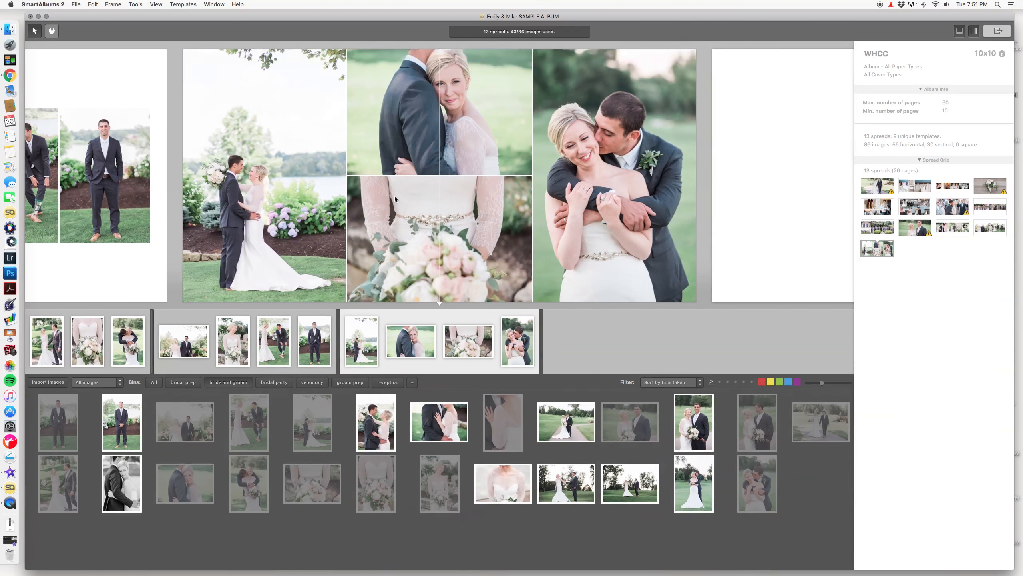
{"action": "left_click", "coordinate": [481, 272]}
{"action": "left_click_drag", "start_coordinate": [914, 145], "coordinate": [945, 138]}
{"action": "key", "text": "Tab"}
Step: Reposition the cheek-kiss portrait and the garden couple photo within their full-height frames
{"action": "left_click", "coordinate": [651, 195]}
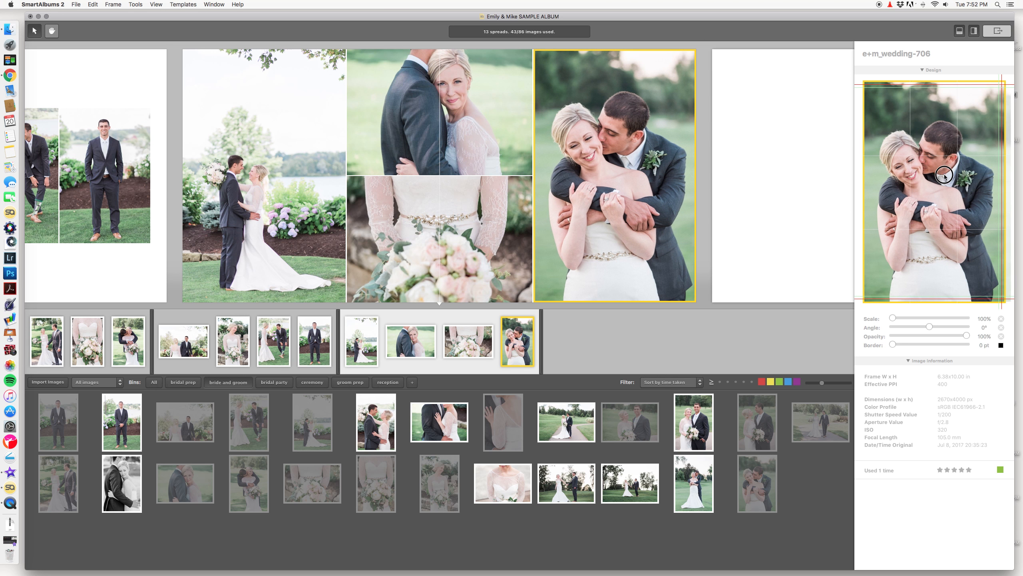
{"action": "left_click_drag", "start_coordinate": [944, 173], "coordinate": [939, 174]}
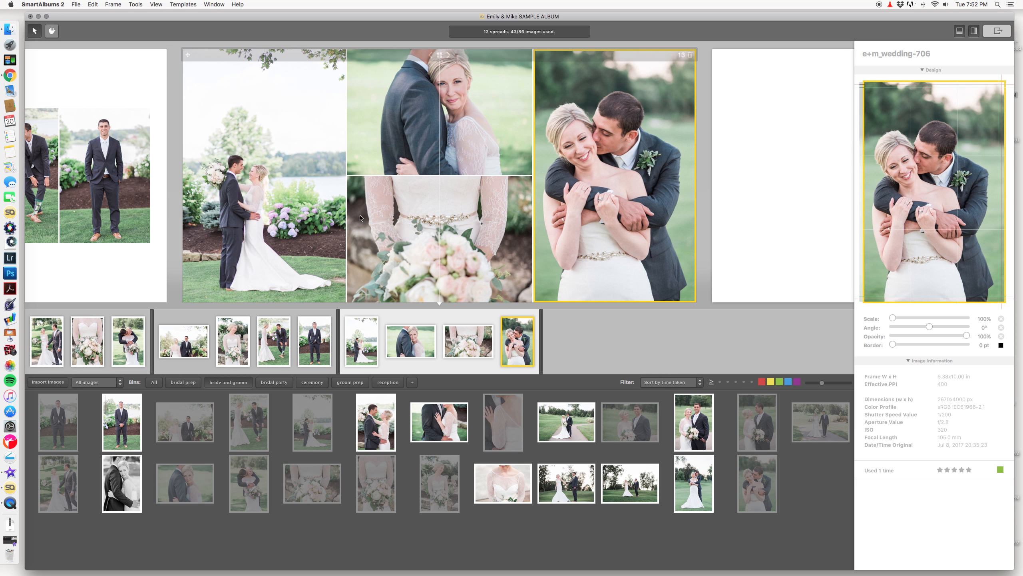
{"action": "left_click", "coordinate": [264, 177]}
{"action": "left_click_drag", "start_coordinate": [910, 233], "coordinate": [914, 231]}
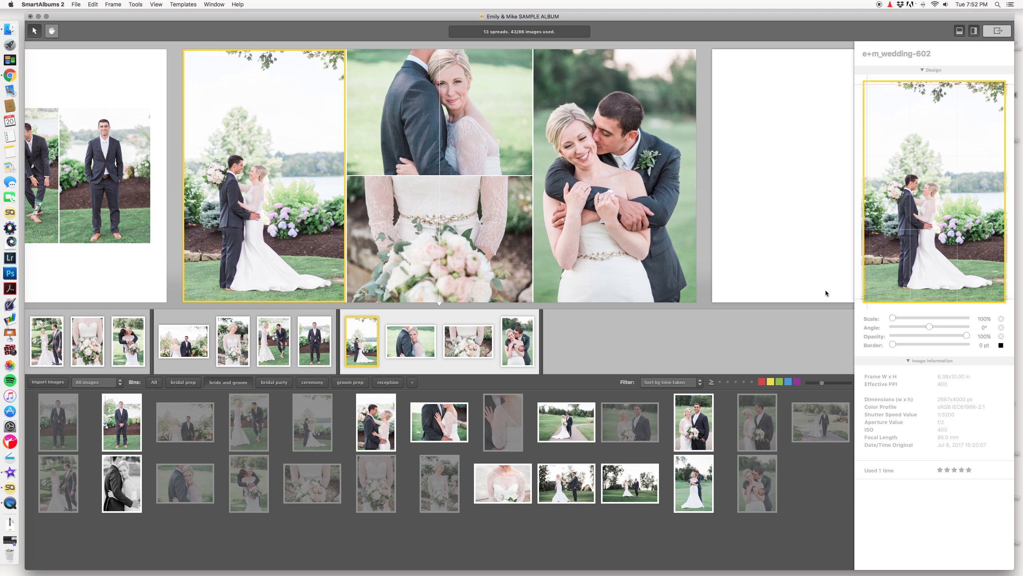
{"action": "left_click", "coordinate": [457, 542]}
Step: Move the four-photo first look strip from spread 12 to position 6, directly before the ceremony collage
{"action": "scroll", "coordinate": [445, 248], "scroll_direction": "left", "scroll_amount": 10}
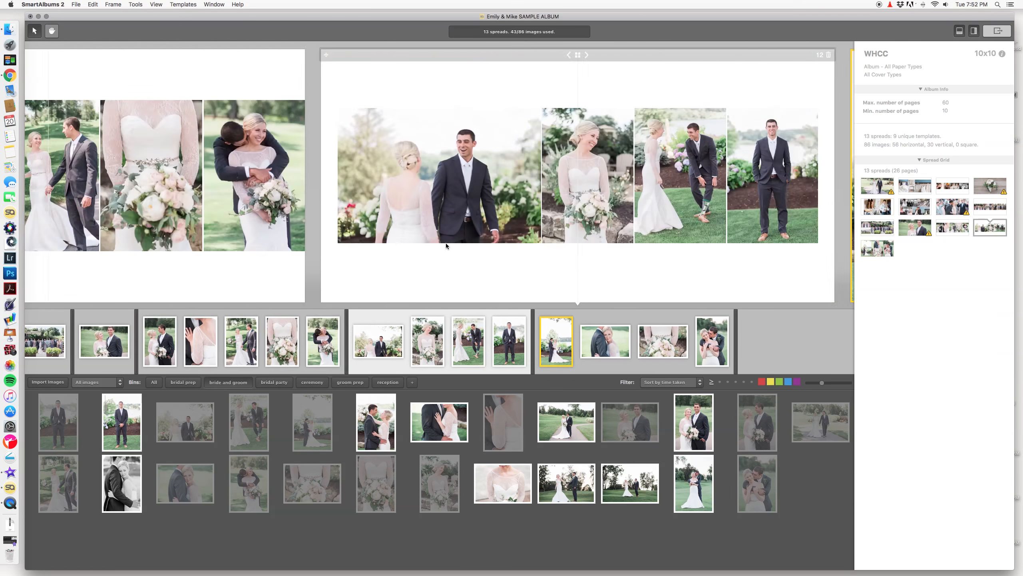
{"action": "scroll", "coordinate": [446, 246], "scroll_direction": "right", "scroll_amount": 10}
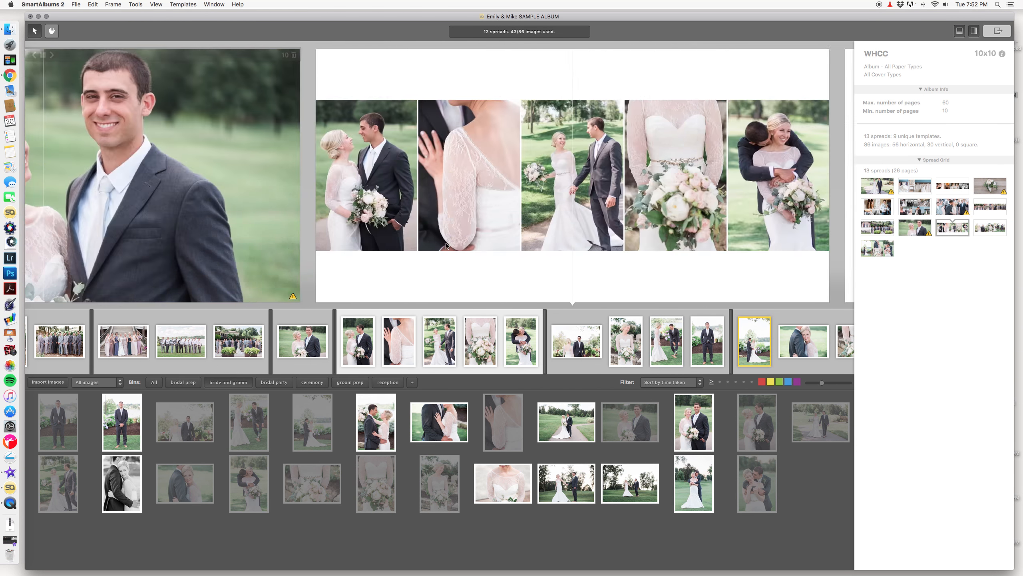
{"action": "scroll", "coordinate": [446, 245], "scroll_direction": "right", "scroll_amount": 5}
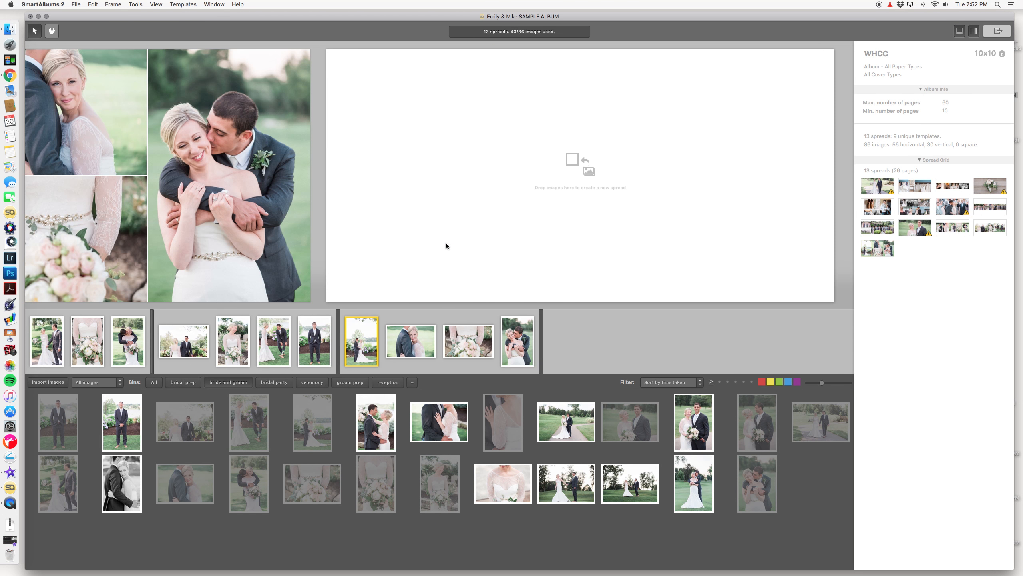
{"action": "scroll", "coordinate": [446, 246], "scroll_direction": "left", "scroll_amount": 5}
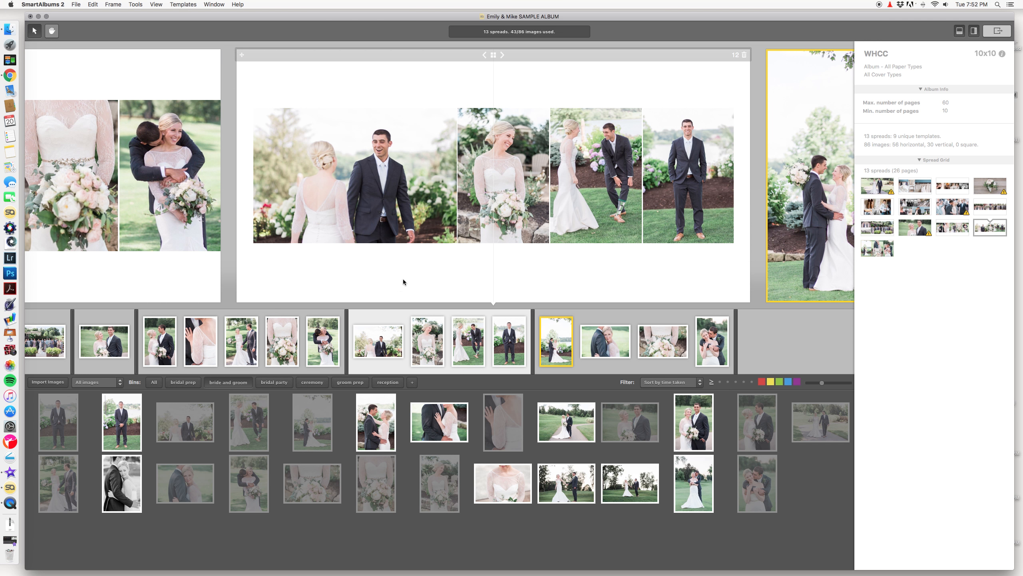
{"action": "left_click", "coordinate": [403, 279]}
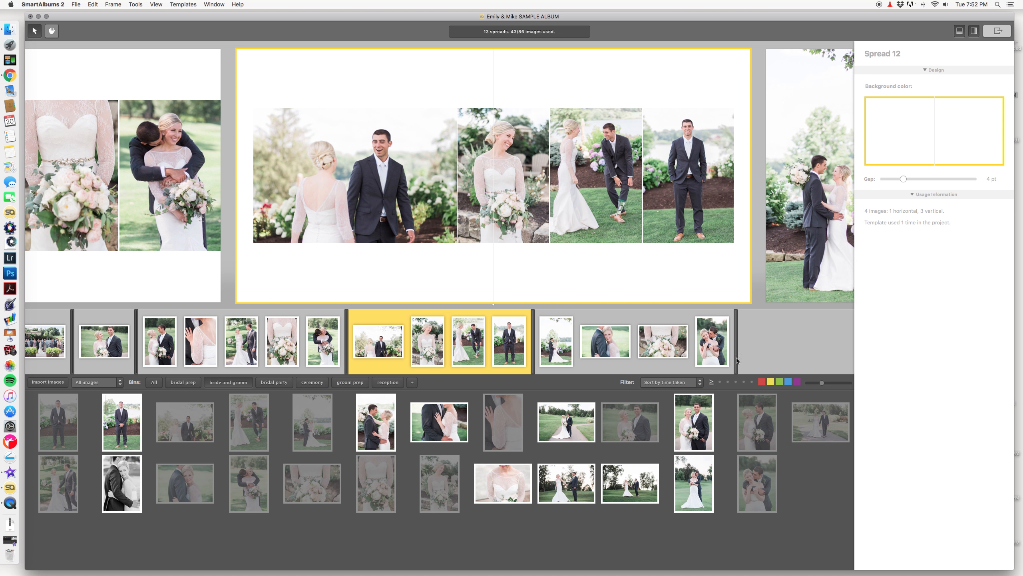
{"action": "left_click", "coordinate": [789, 499]}
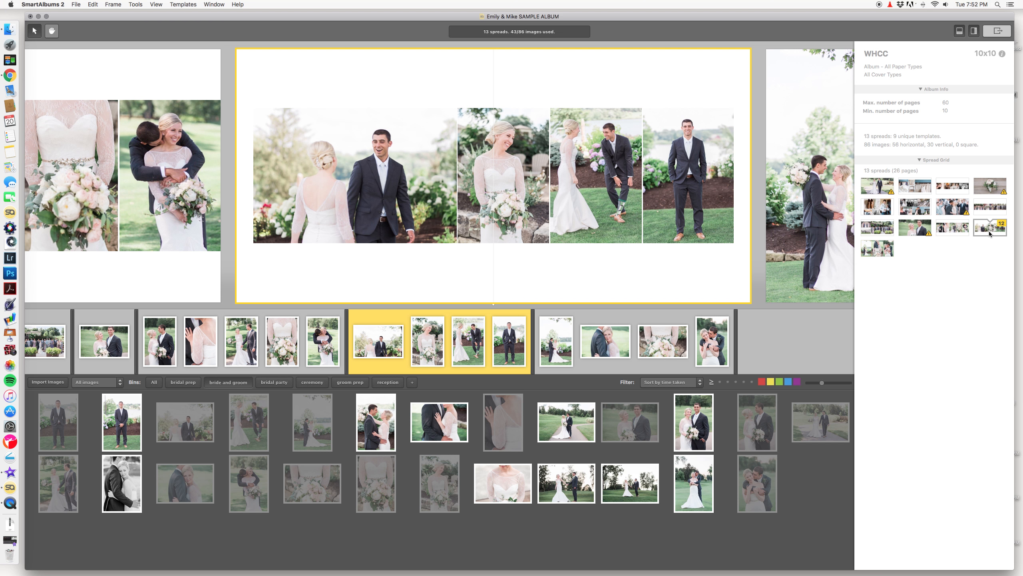
{"action": "left_click_drag", "start_coordinate": [992, 233], "coordinate": [902, 212]}
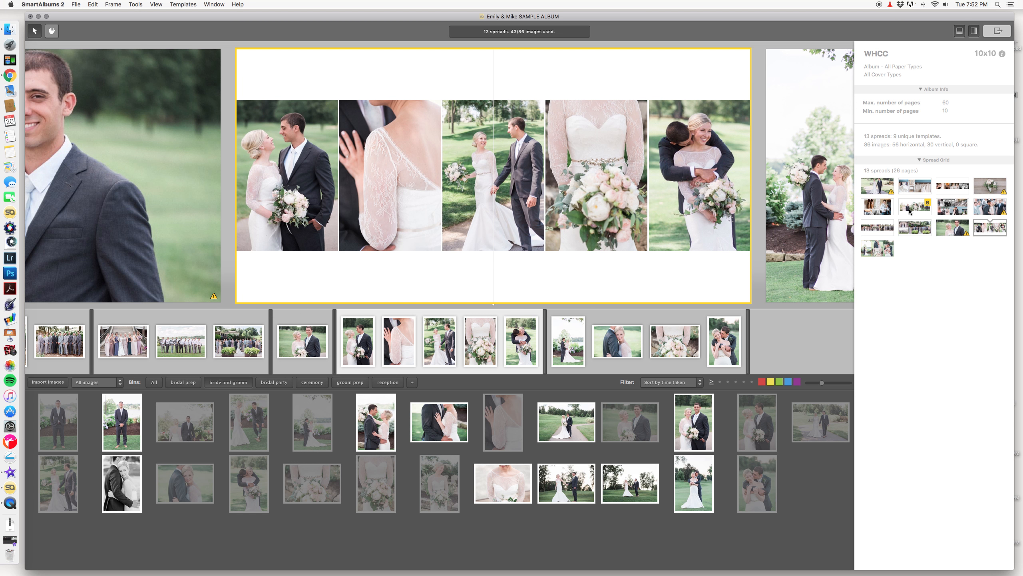
{"action": "left_click", "coordinate": [877, 227]}
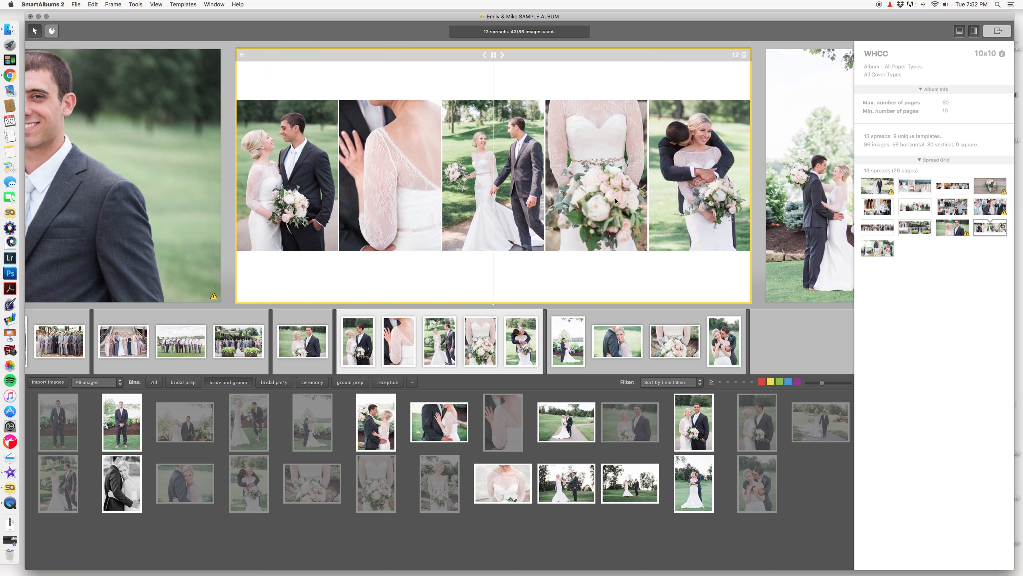
Step: Move the full-spread bouquet photo from position 4 to position 6, directly after the first look strip
{"action": "scroll", "coordinate": [615, 201], "scroll_direction": "left", "scroll_amount": 20}
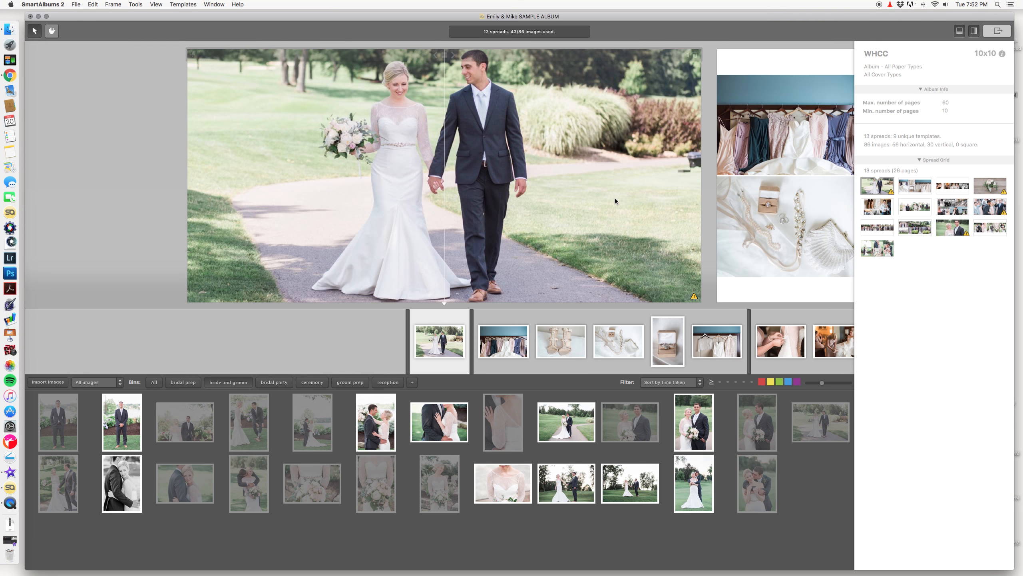
{"action": "scroll", "coordinate": [614, 200], "scroll_direction": "right", "scroll_amount": 5}
{"action": "scroll", "coordinate": [615, 201], "scroll_direction": "right", "scroll_amount": 10}
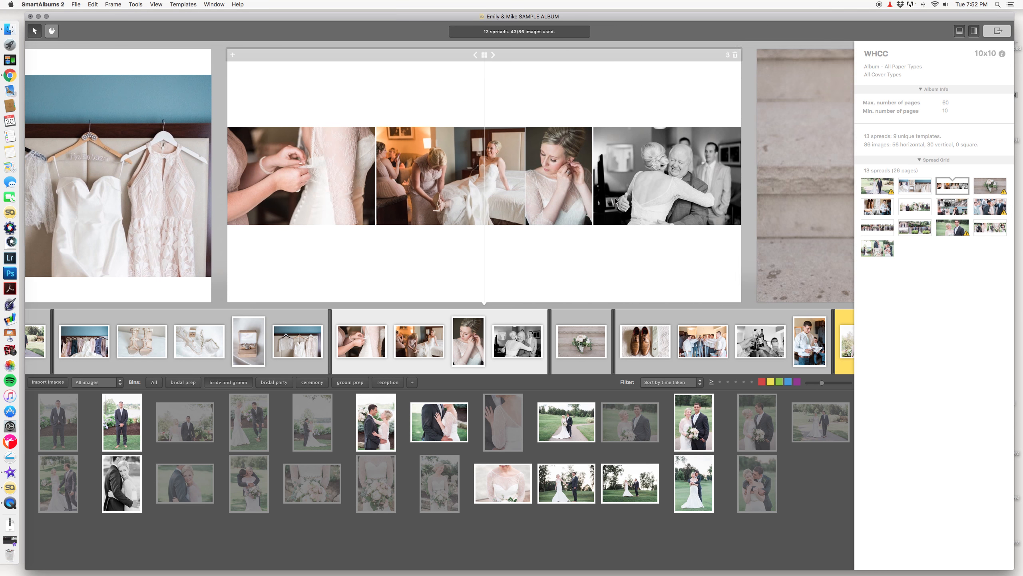
{"action": "scroll", "coordinate": [615, 200], "scroll_direction": "right", "scroll_amount": 4}
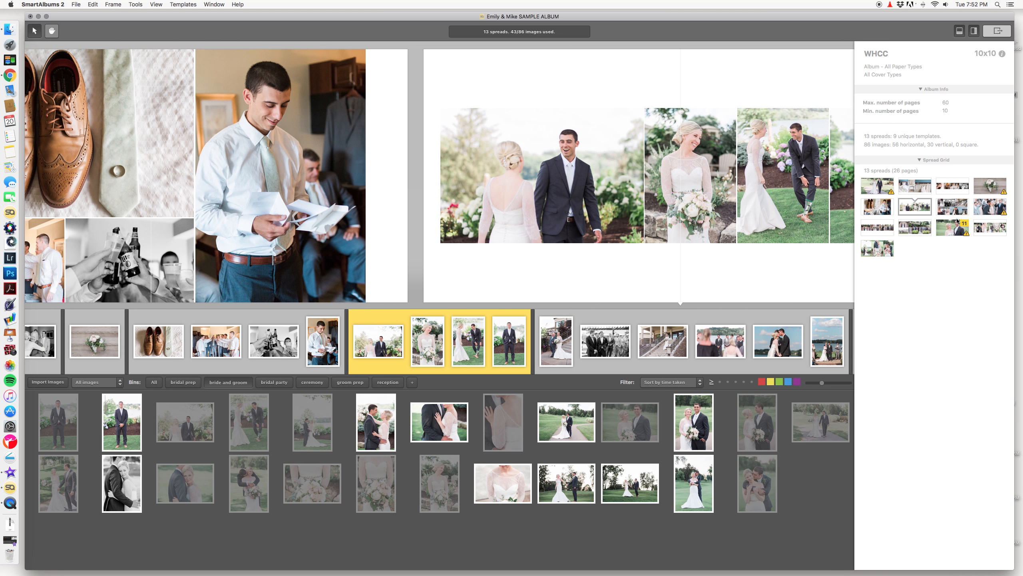
{"action": "left_click_drag", "start_coordinate": [983, 186], "coordinate": [932, 205]}
Step: Move the full-spread bouquet photo to position 5, between the groom prep spread and the first look strip
{"action": "scroll", "coordinate": [593, 174], "scroll_direction": "left", "scroll_amount": 10}
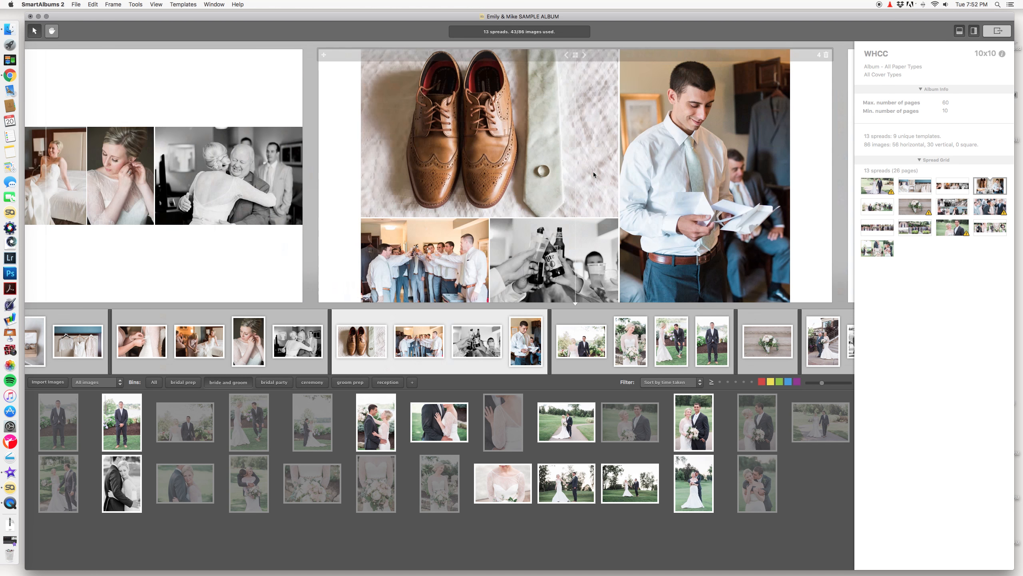
{"action": "scroll", "coordinate": [594, 175], "scroll_direction": "left", "scroll_amount": 6}
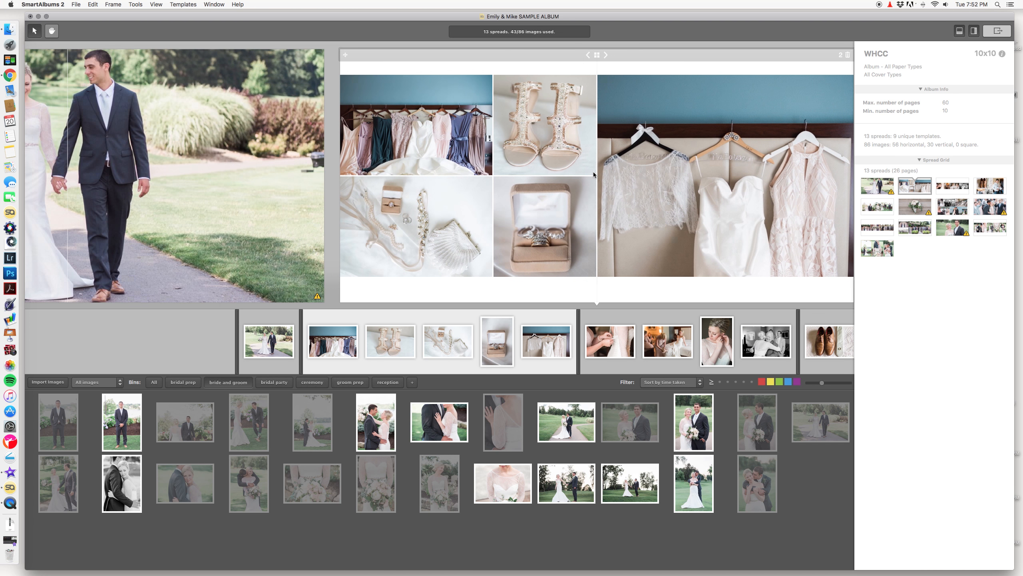
{"action": "scroll", "coordinate": [594, 174], "scroll_direction": "right", "scroll_amount": 12}
{"action": "scroll", "coordinate": [593, 175], "scroll_direction": "right", "scroll_amount": 8}
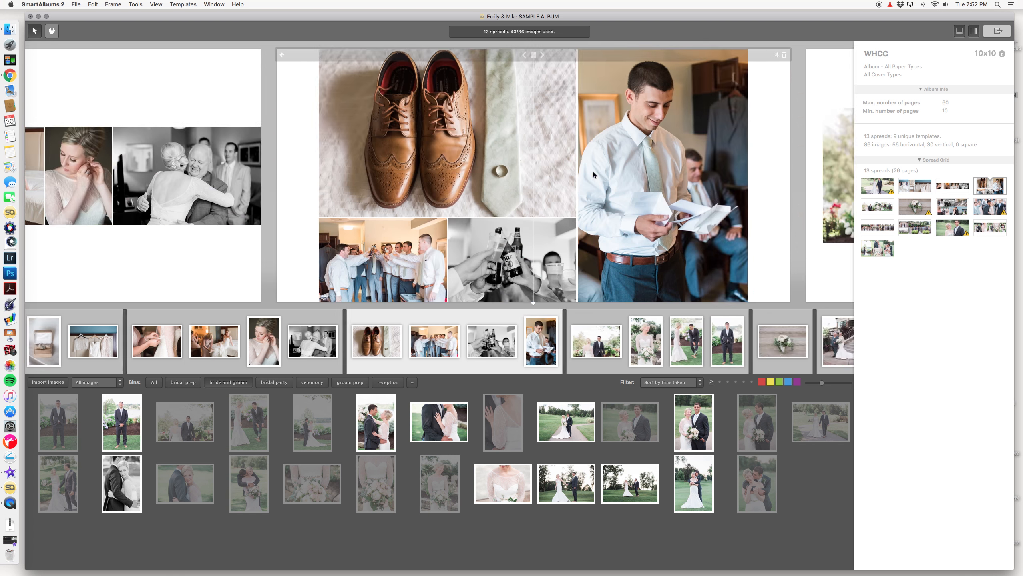
{"action": "scroll", "coordinate": [594, 174], "scroll_direction": "right", "scroll_amount": 10}
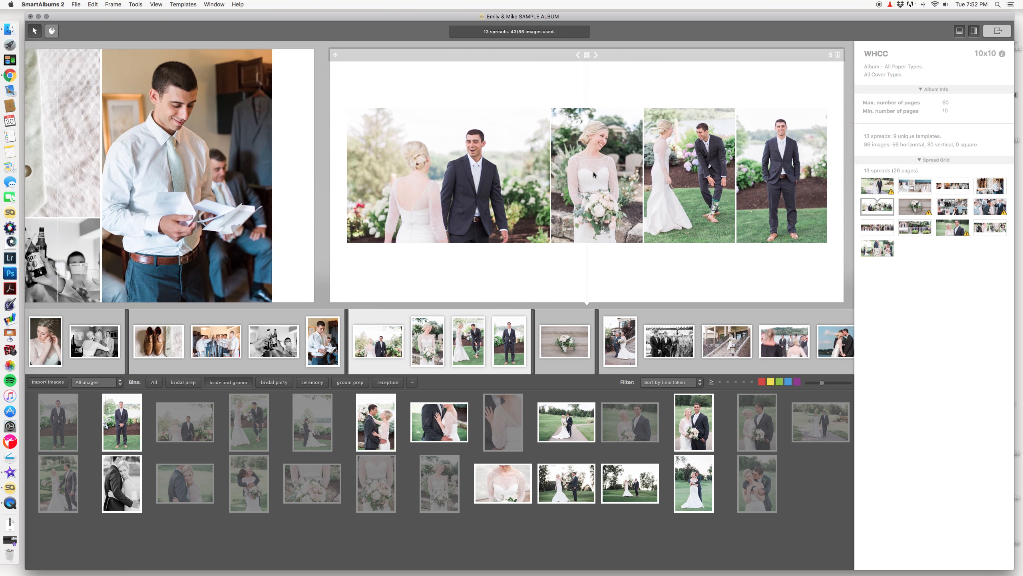
{"action": "scroll", "coordinate": [593, 175], "scroll_direction": "right", "scroll_amount": 10}
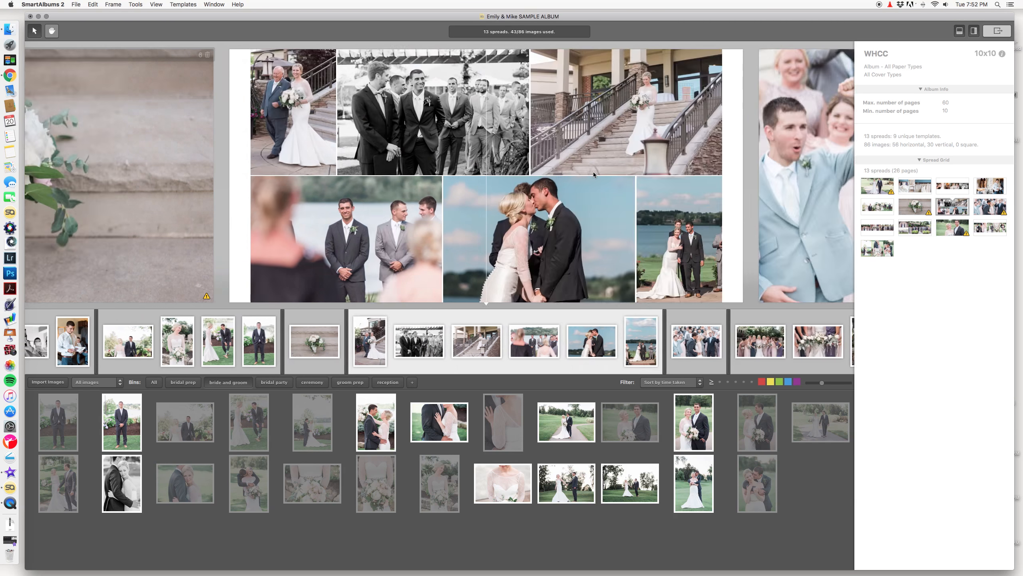
{"action": "scroll", "coordinate": [593, 174], "scroll_direction": "left", "scroll_amount": 10}
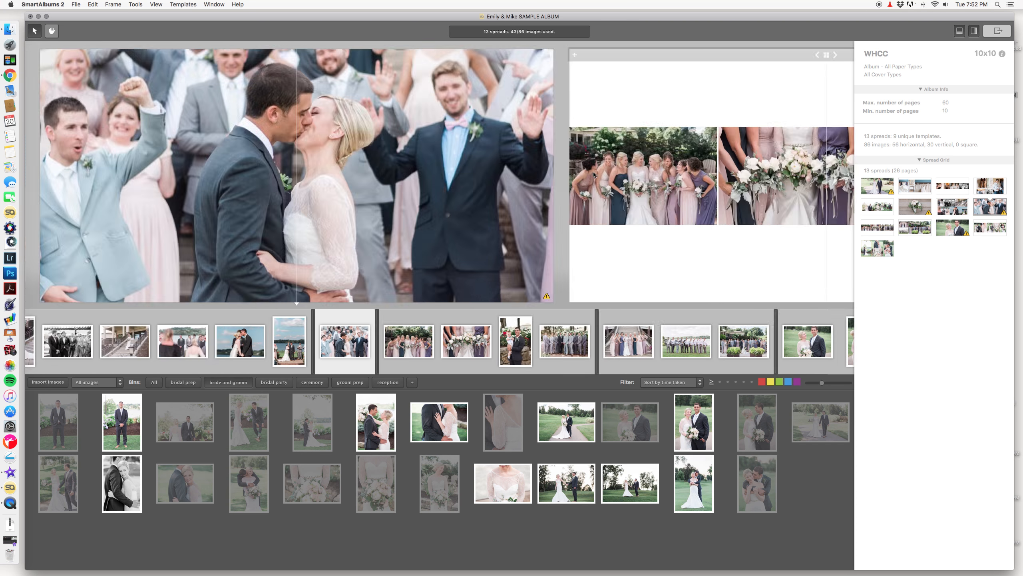
{"action": "scroll", "coordinate": [593, 174], "scroll_direction": "left", "scroll_amount": 10}
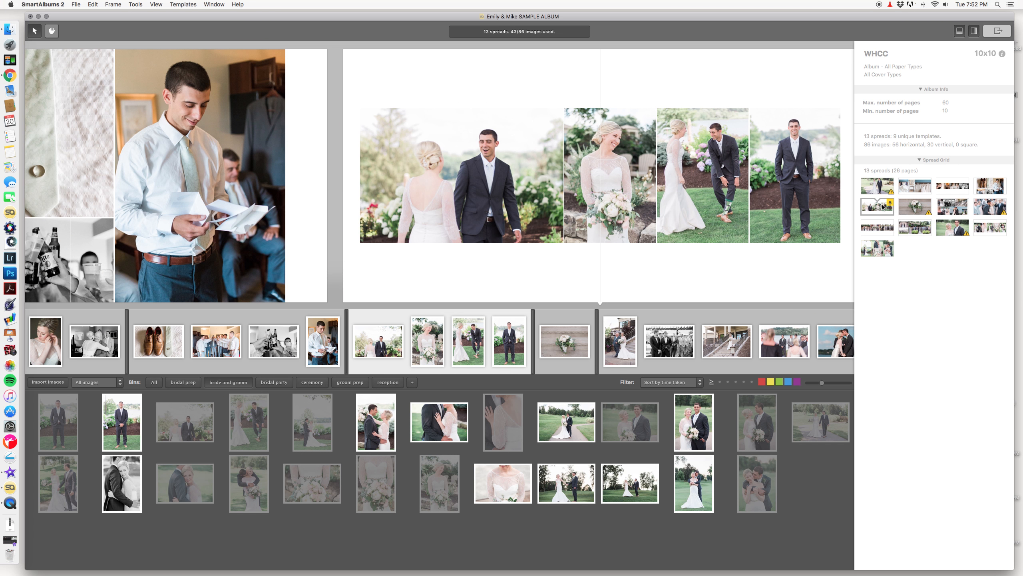
{"action": "left_click", "coordinate": [913, 207]}
{"action": "left_click_drag", "start_coordinate": [914, 207], "coordinate": [874, 209]}
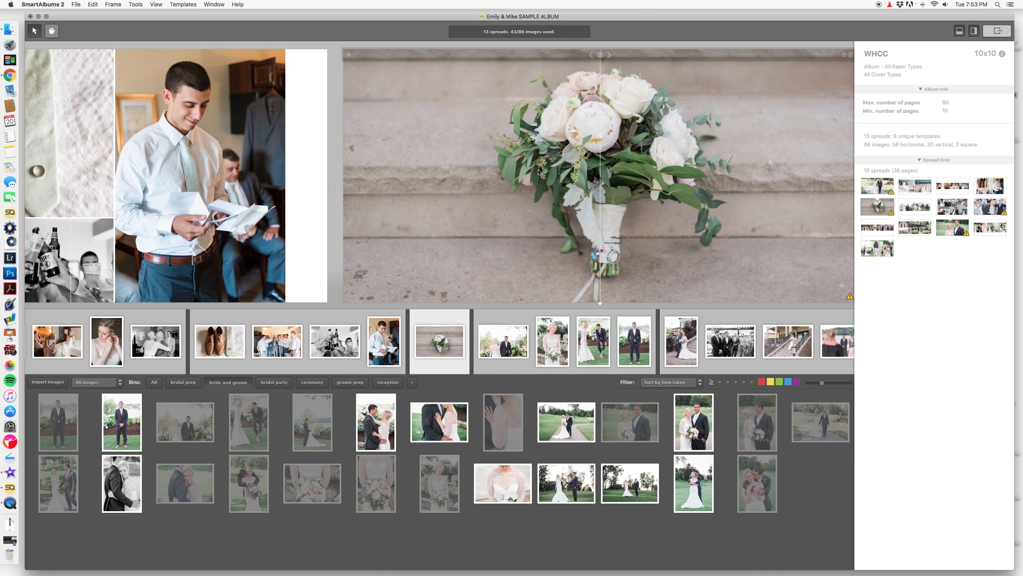
Step: Review the reordered spreads from the groom prep collage through the bridal party strip
{"action": "scroll", "coordinate": [539, 172], "scroll_direction": "left", "scroll_amount": 8}
{"action": "scroll", "coordinate": [495, 177], "scroll_direction": "right", "scroll_amount": 8}
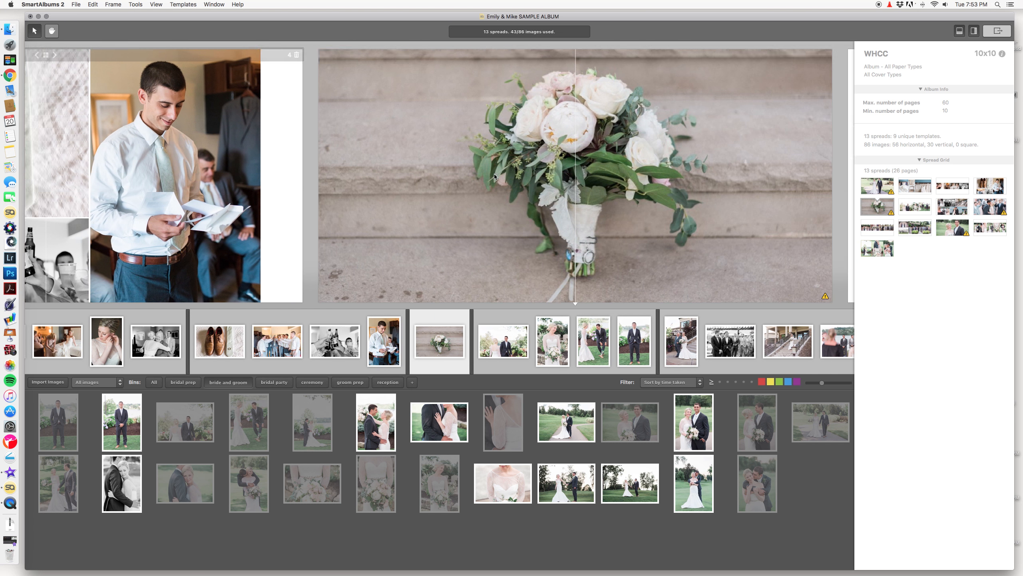
{"action": "scroll", "coordinate": [494, 174], "scroll_direction": "right", "scroll_amount": 5}
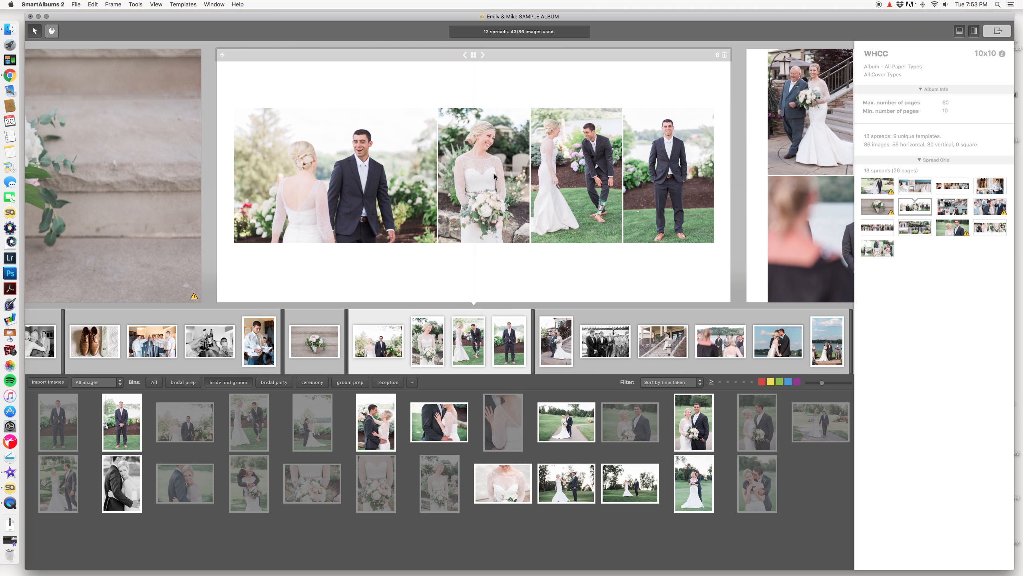
{"action": "scroll", "coordinate": [494, 177], "scroll_direction": "right", "scroll_amount": 5}
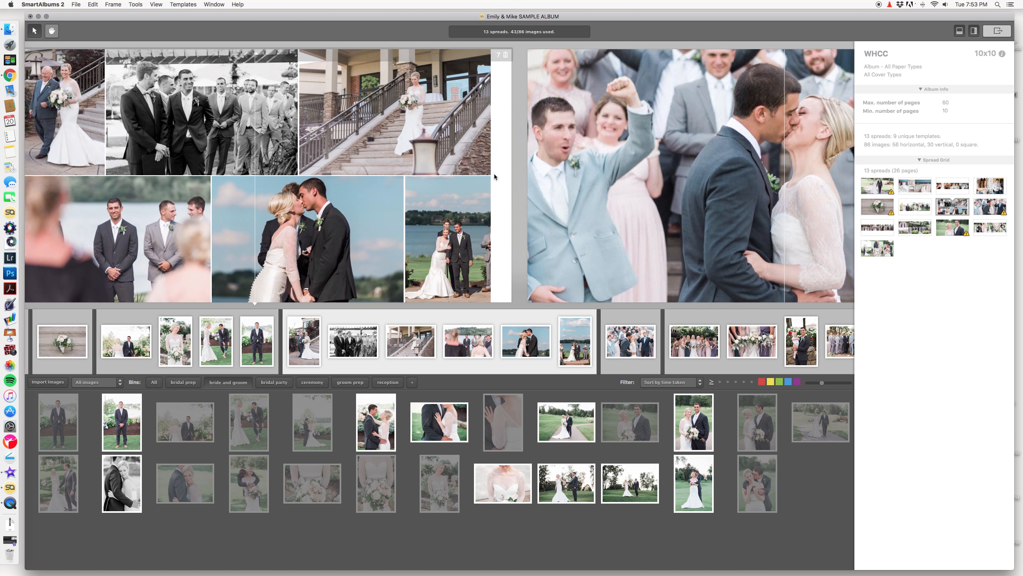
{"action": "scroll", "coordinate": [494, 177], "scroll_direction": "right", "scroll_amount": 8}
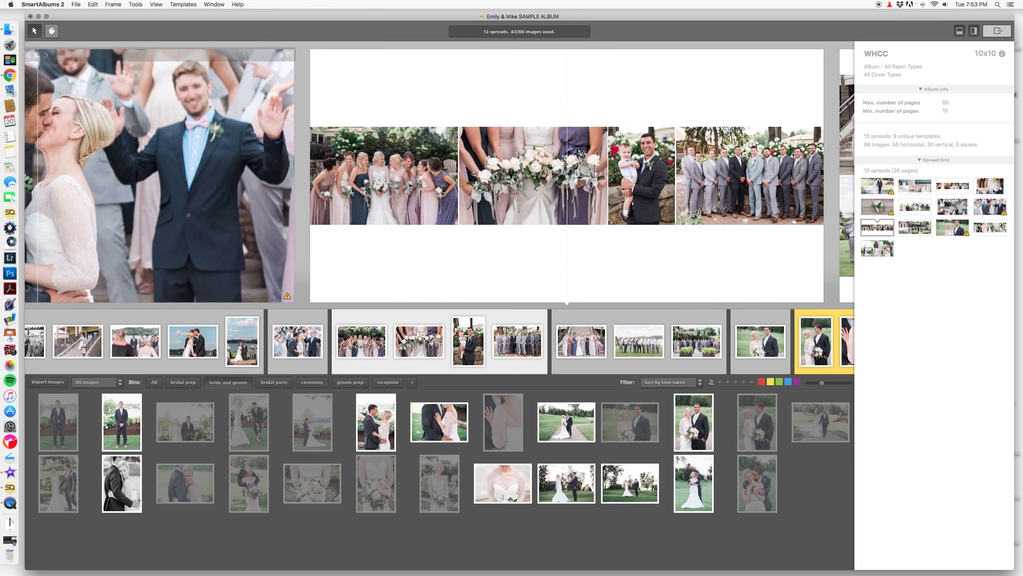
Step: Review the album's remaining spreads from the bridal party strip through the final couple portrait collage and the empty spread after it
{"action": "scroll", "coordinate": [494, 176], "scroll_direction": "right", "scroll_amount": 5}
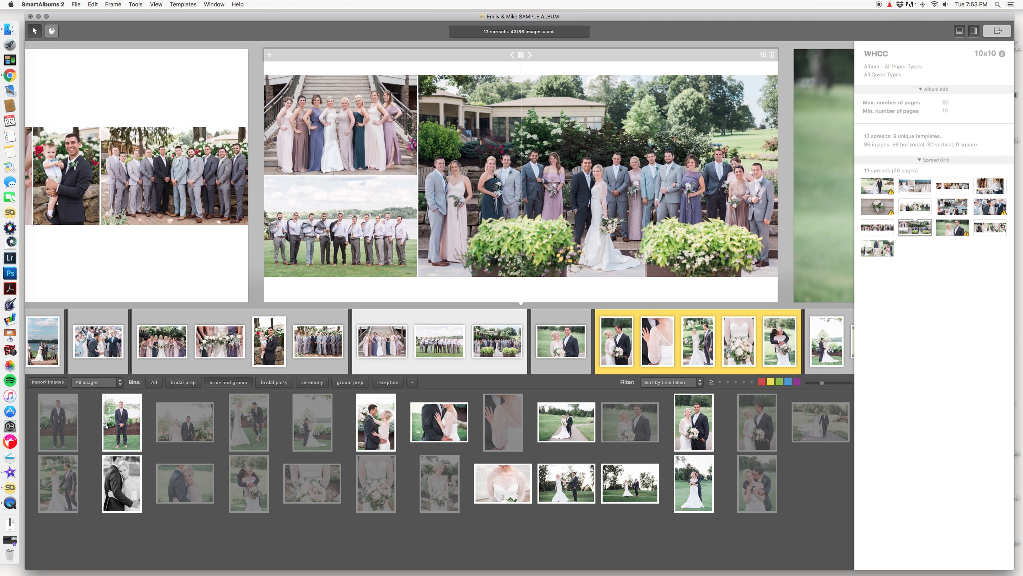
{"action": "scroll", "coordinate": [495, 177], "scroll_direction": "right", "scroll_amount": 3}
{"action": "scroll", "coordinate": [494, 177], "scroll_direction": "left", "scroll_amount": 6}
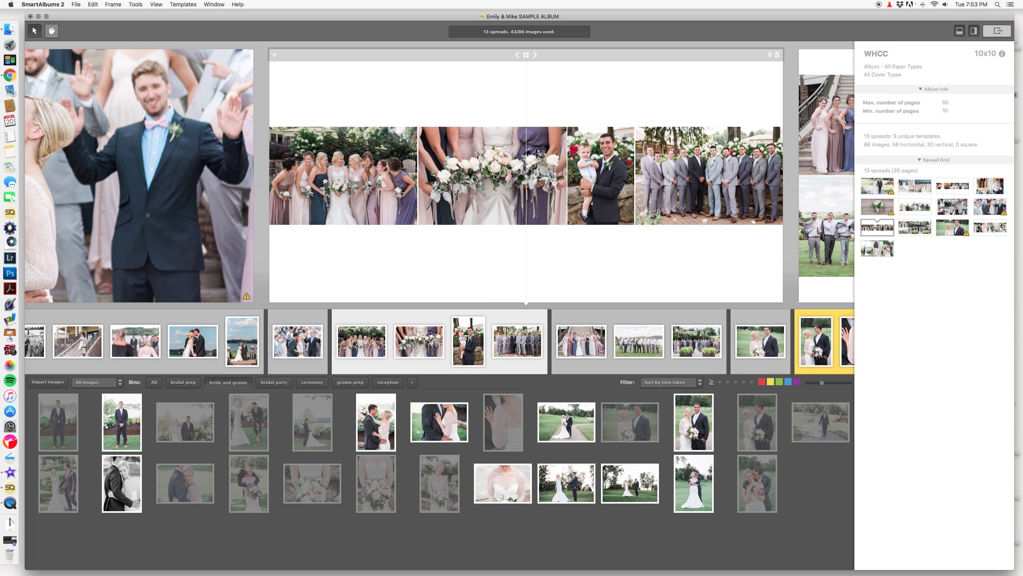
{"action": "scroll", "coordinate": [494, 177], "scroll_direction": "right", "scroll_amount": 8}
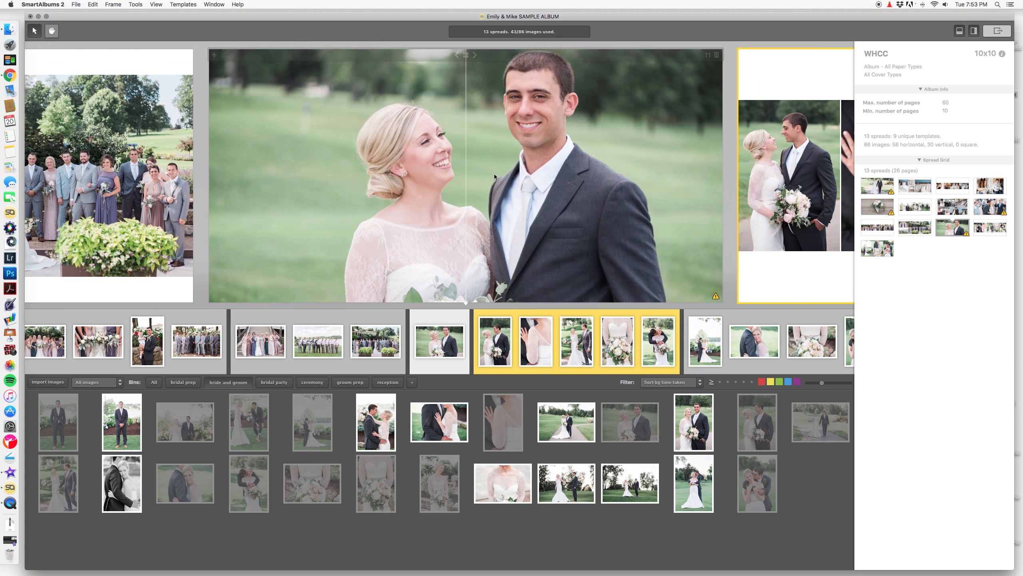
{"action": "scroll", "coordinate": [495, 176], "scroll_direction": "right", "scroll_amount": 6}
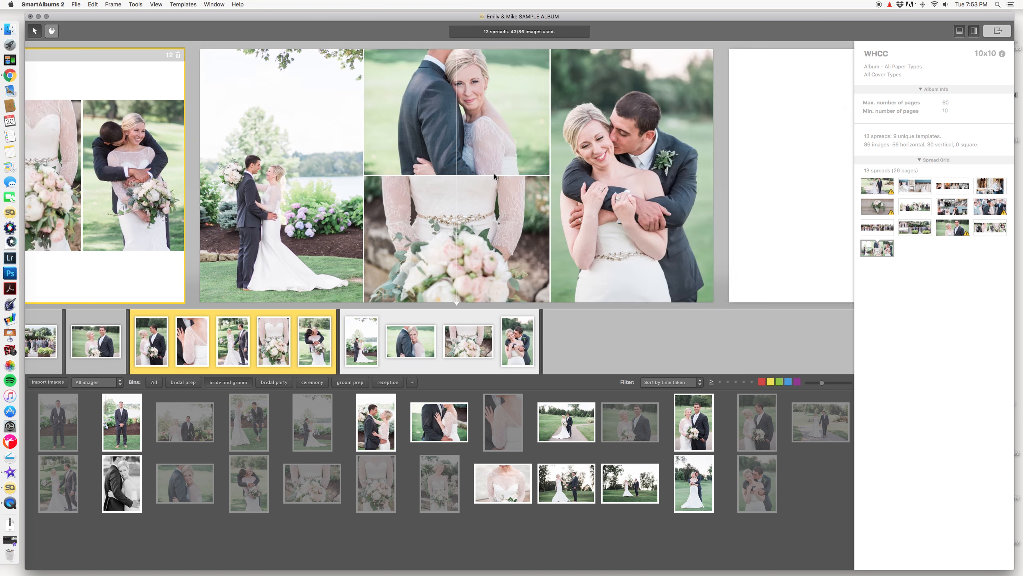
{"action": "scroll", "coordinate": [495, 177], "scroll_direction": "right", "scroll_amount": 4}
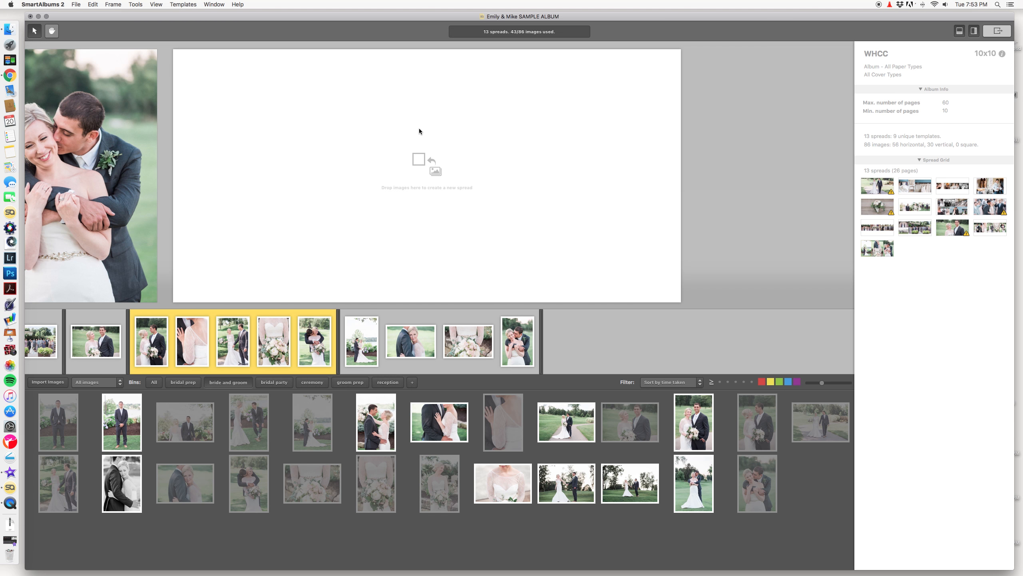
{"action": "scroll", "coordinate": [418, 128], "scroll_direction": "left", "scroll_amount": 4}
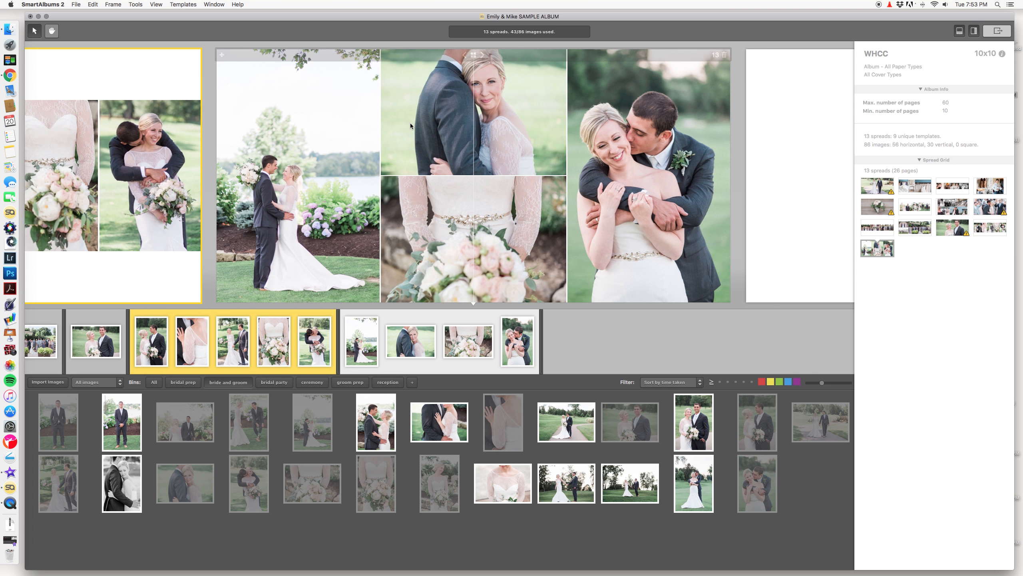
{"action": "scroll", "coordinate": [411, 126], "scroll_direction": "right", "scroll_amount": 4}
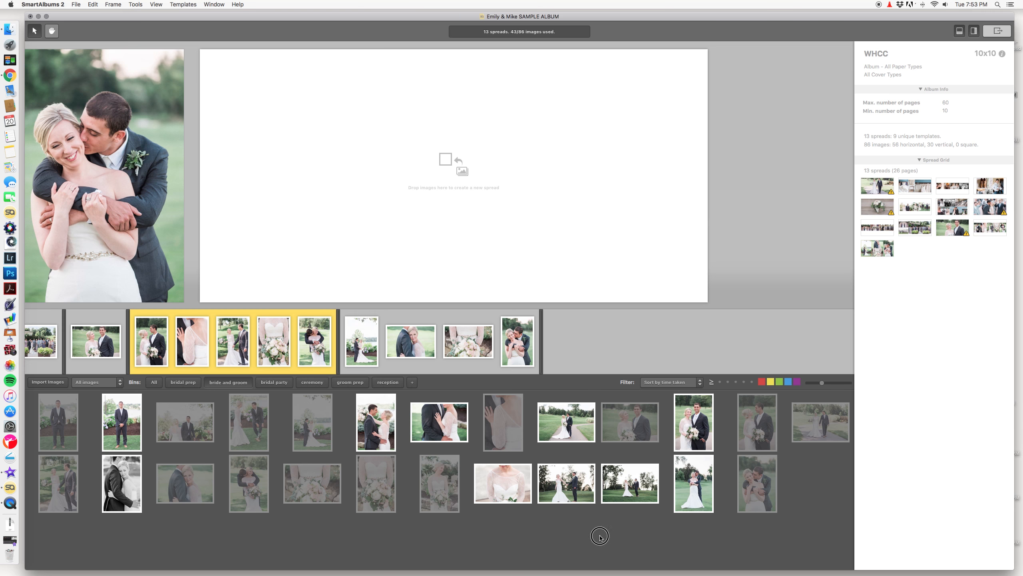
Step: Create a new spread from six reception bin photos: food table, donuts, place settings, cake, black-and-white couple entrance and dessert table
{"action": "left_click", "coordinate": [387, 382]}
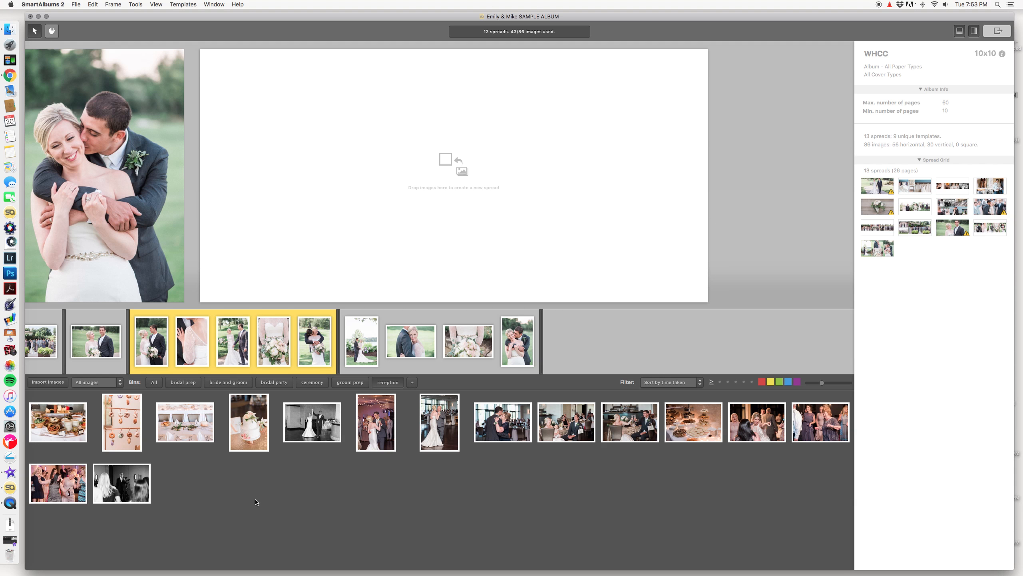
{"action": "left_click", "coordinate": [74, 424]}
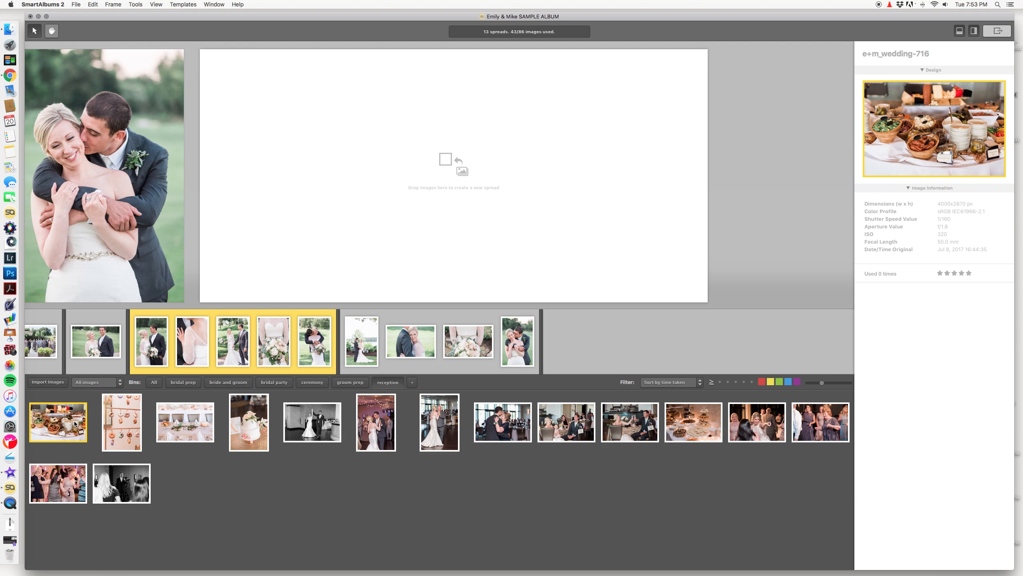
{"action": "left_click", "coordinate": [125, 427], "text": "super"}
{"action": "left_click", "coordinate": [183, 425], "text": "super"}
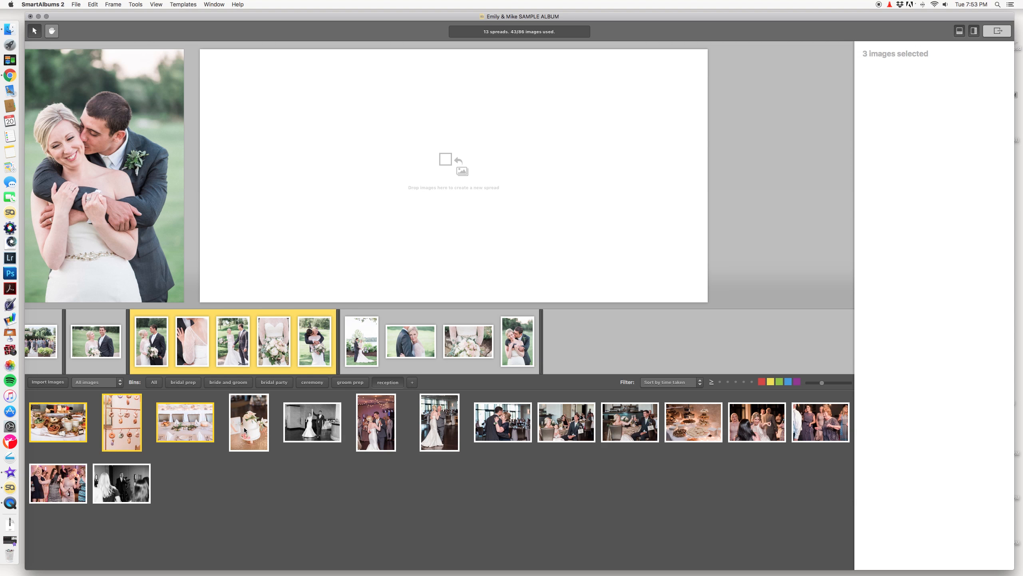
{"action": "left_click", "coordinate": [244, 429], "text": "super"}
{"action": "left_click", "coordinate": [319, 429], "text": "super"}
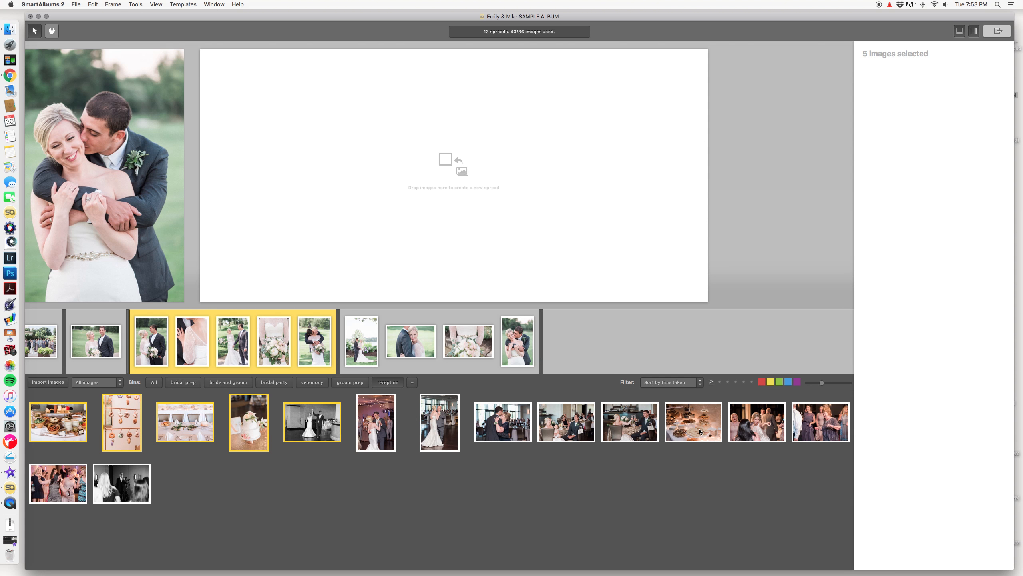
{"action": "left_click", "coordinate": [700, 432], "text": "super"}
{"action": "left_click_drag", "start_coordinate": [700, 432], "coordinate": [541, 225]}
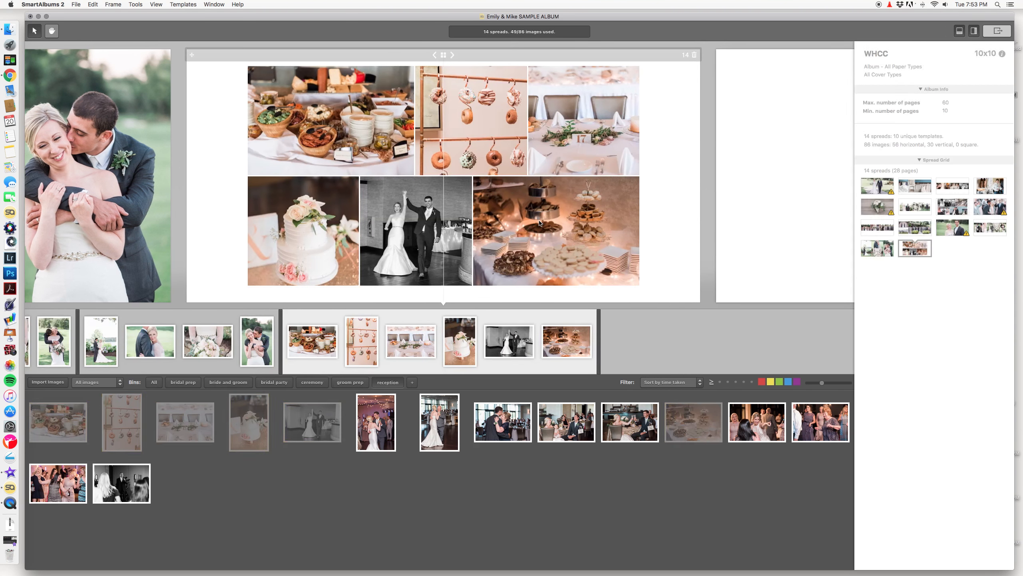
Step: Remove the black-and-white couple photo from spread 14 and preview alternative templates, keeping the five-photo strip layout
{"action": "left_click", "coordinate": [427, 236]}
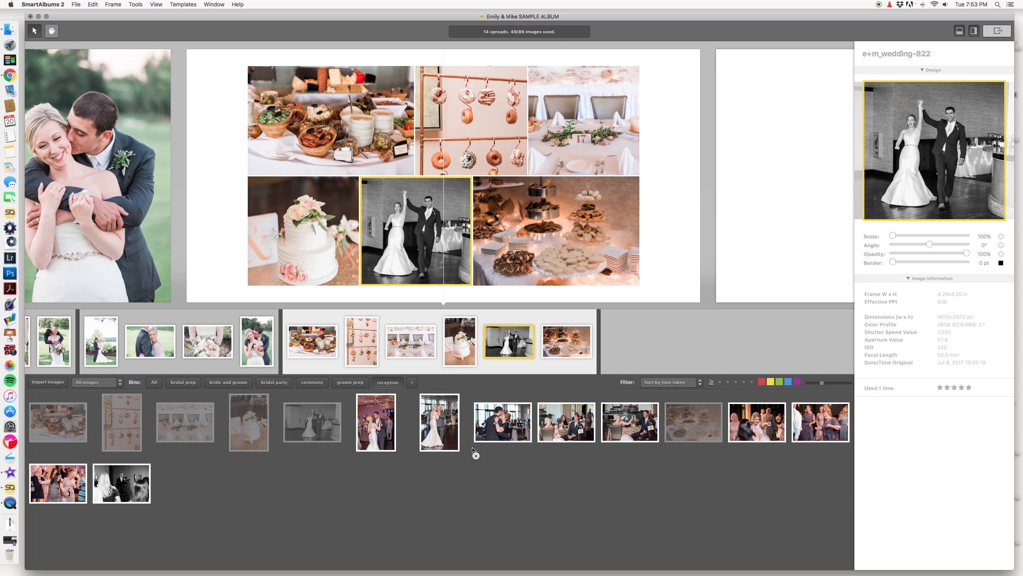
{"action": "key", "text": "Delete"}
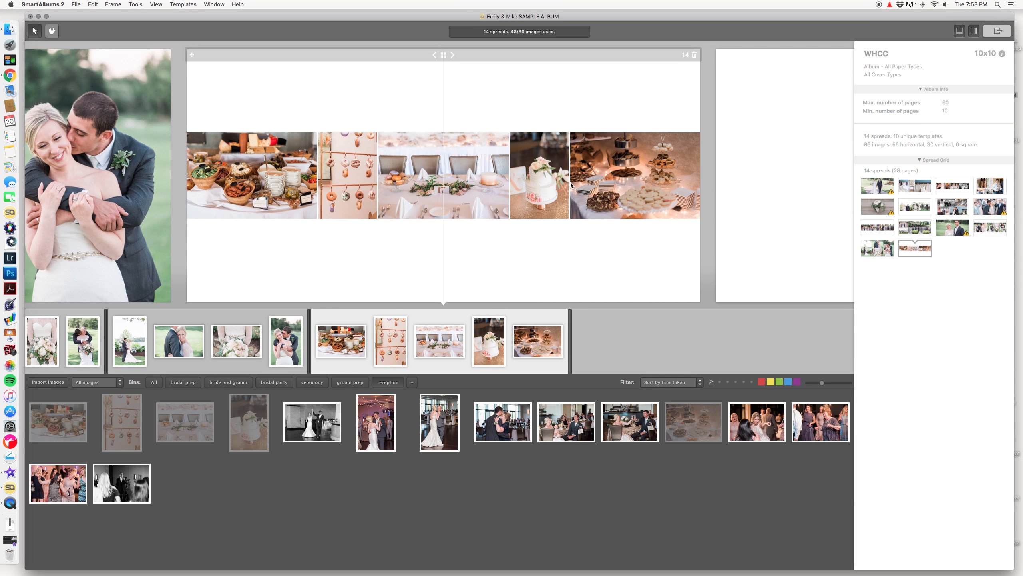
{"action": "left_click", "coordinate": [444, 55]}
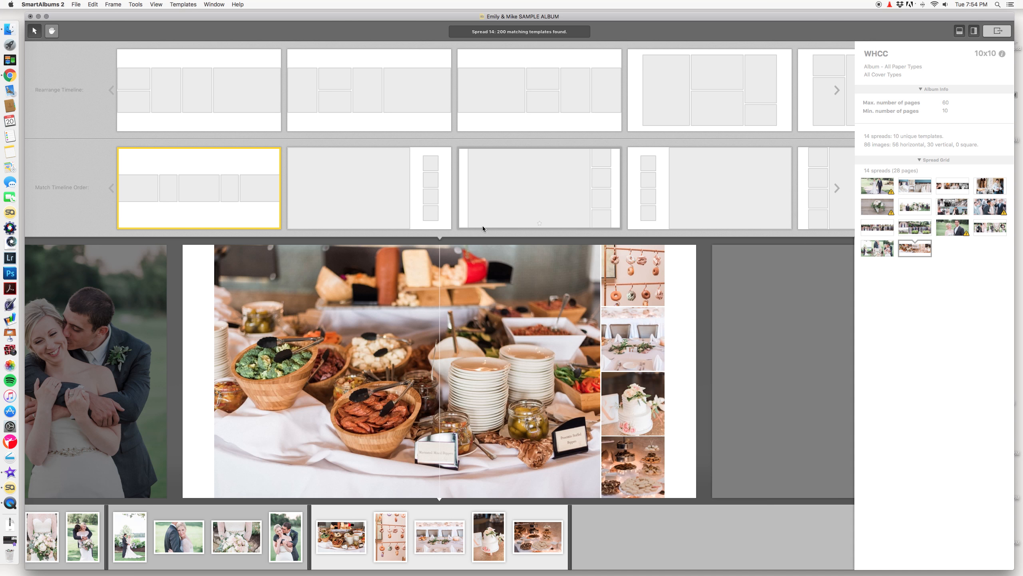
{"action": "left_click", "coordinate": [449, 296]}
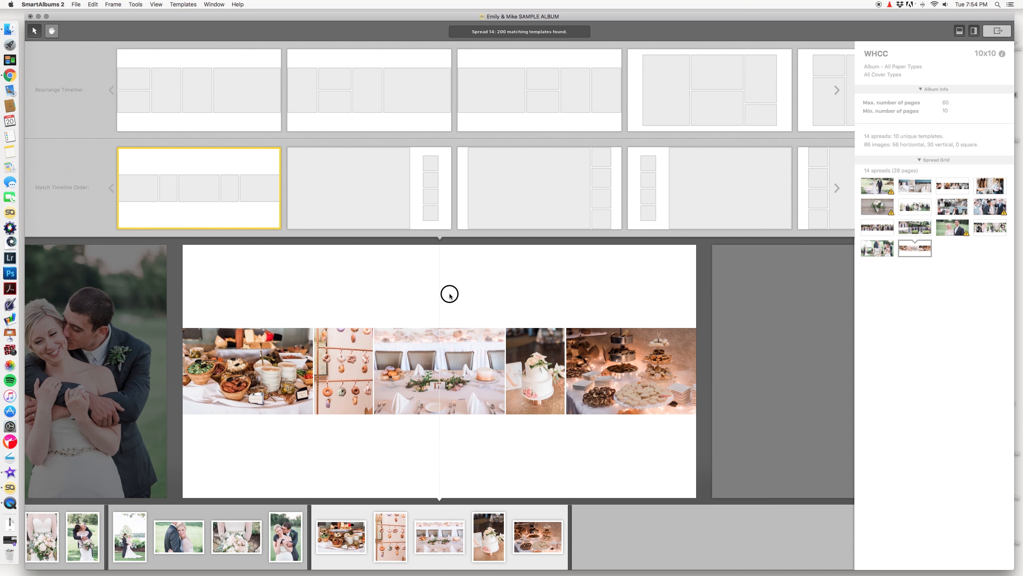
Step: Check the strip's crops, then scale the cake photo to about 129% and shift it upward within its frame
{"action": "left_click", "coordinate": [341, 177]}
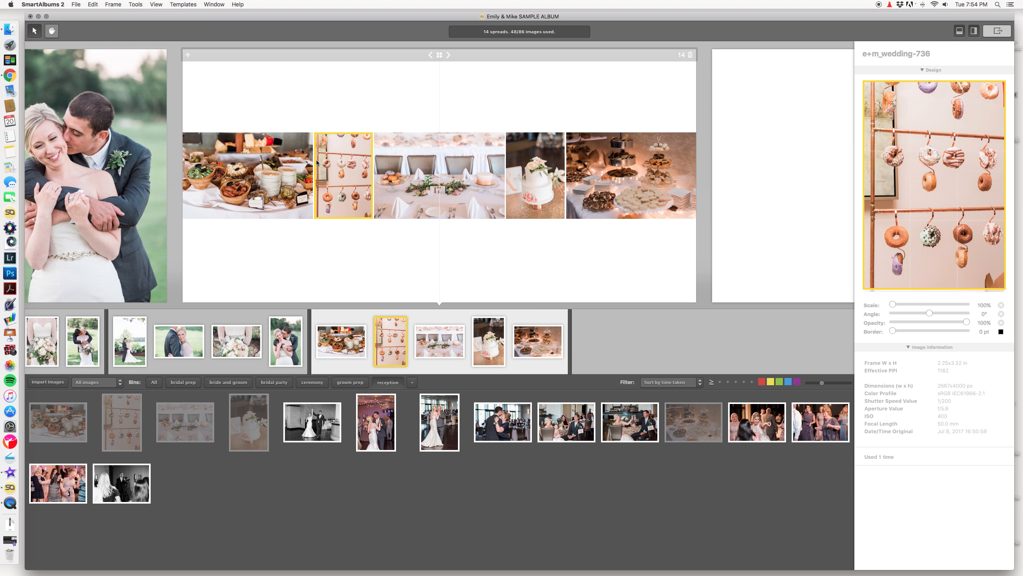
{"action": "left_click", "coordinate": [275, 179]}
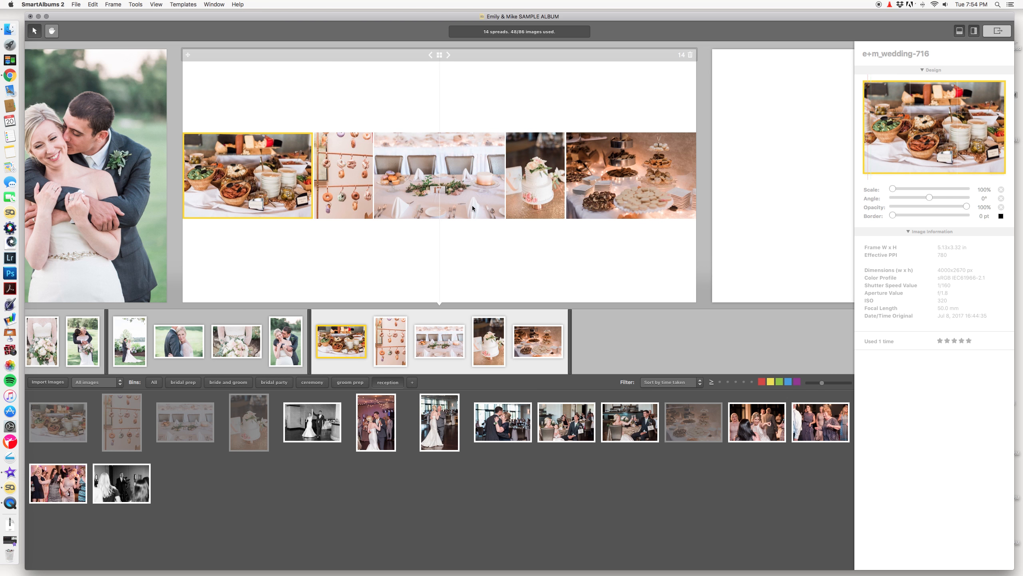
{"action": "left_click", "coordinate": [463, 189]}
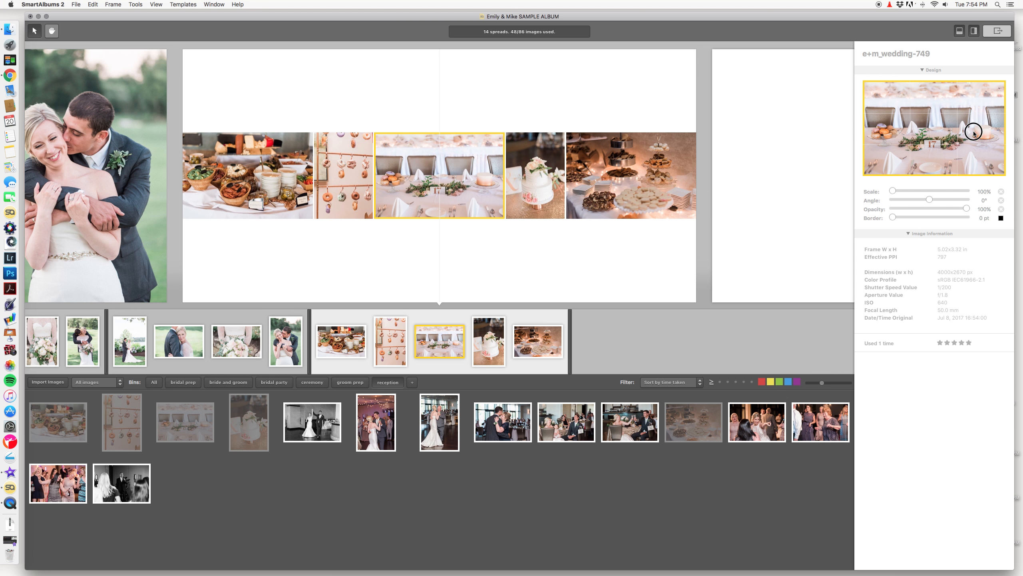
{"action": "left_click", "coordinate": [530, 196]}
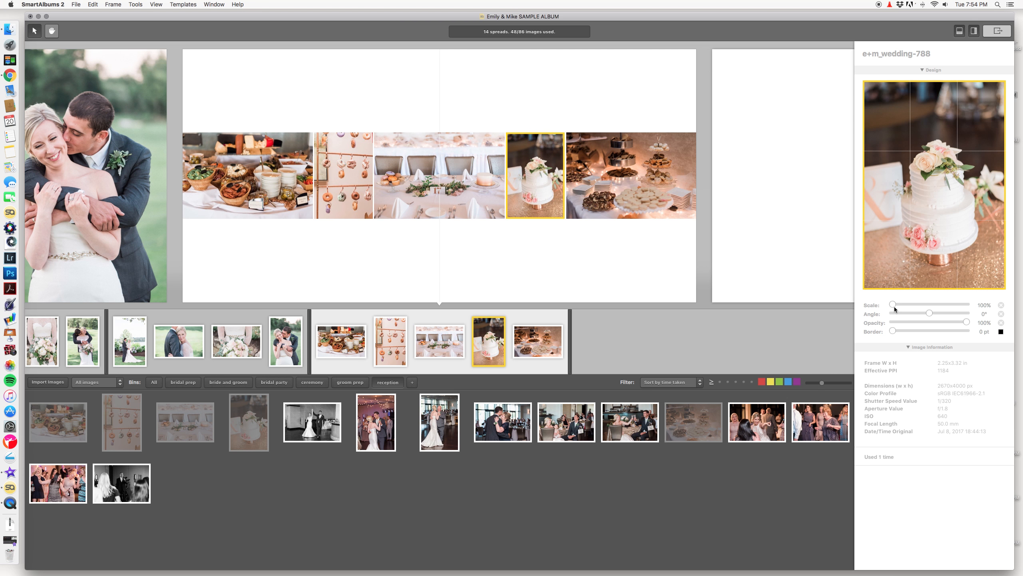
{"action": "left_click_drag", "start_coordinate": [892, 306], "coordinate": [913, 305]}
{"action": "left_click_drag", "start_coordinate": [935, 259], "coordinate": [933, 226]}
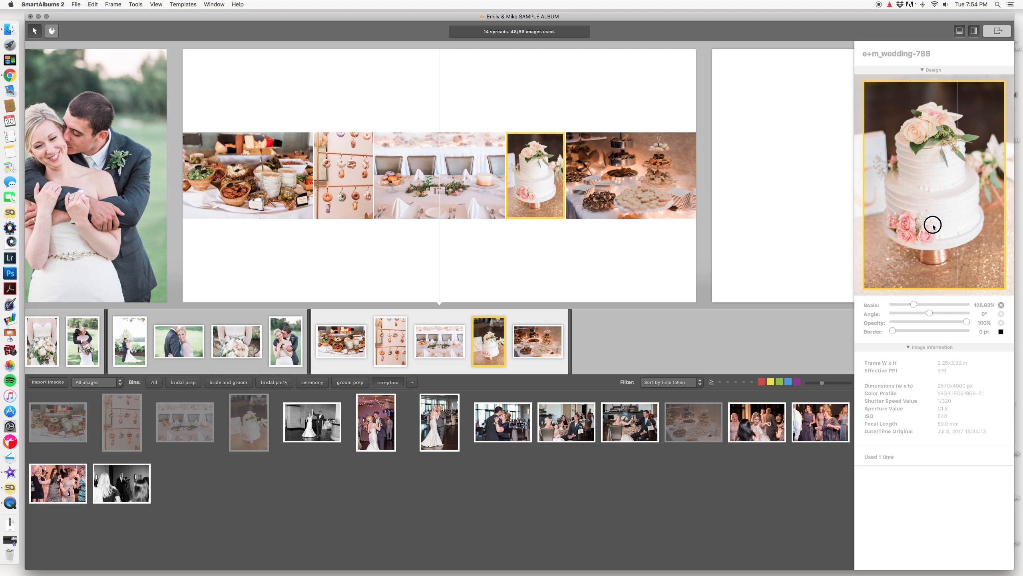
Step: Scale the dessert table photo in spread 14 to about 113% and shift it slightly within its frame
{"action": "left_click", "coordinate": [668, 182]}
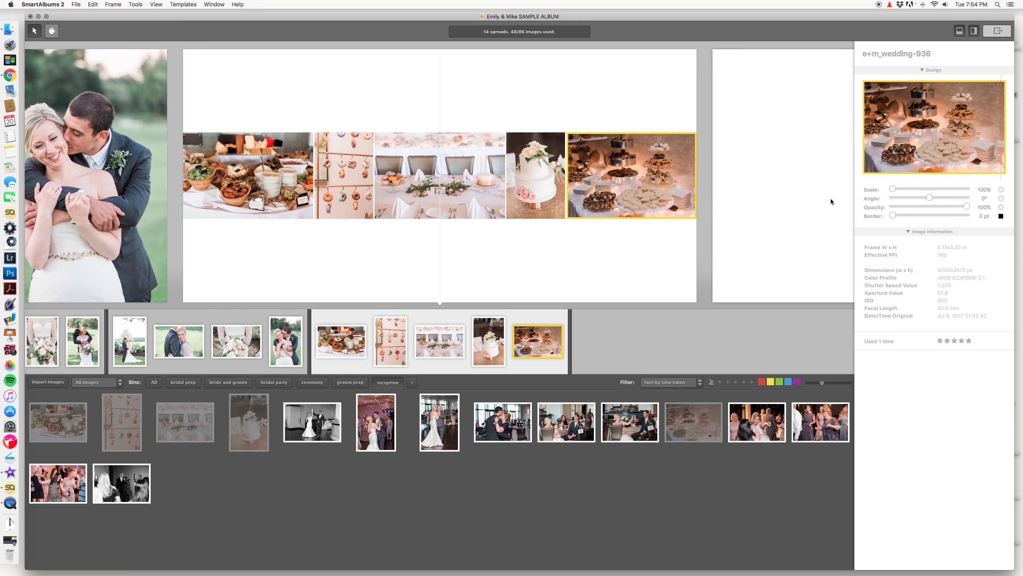
{"action": "left_click_drag", "start_coordinate": [892, 189], "coordinate": [903, 189]}
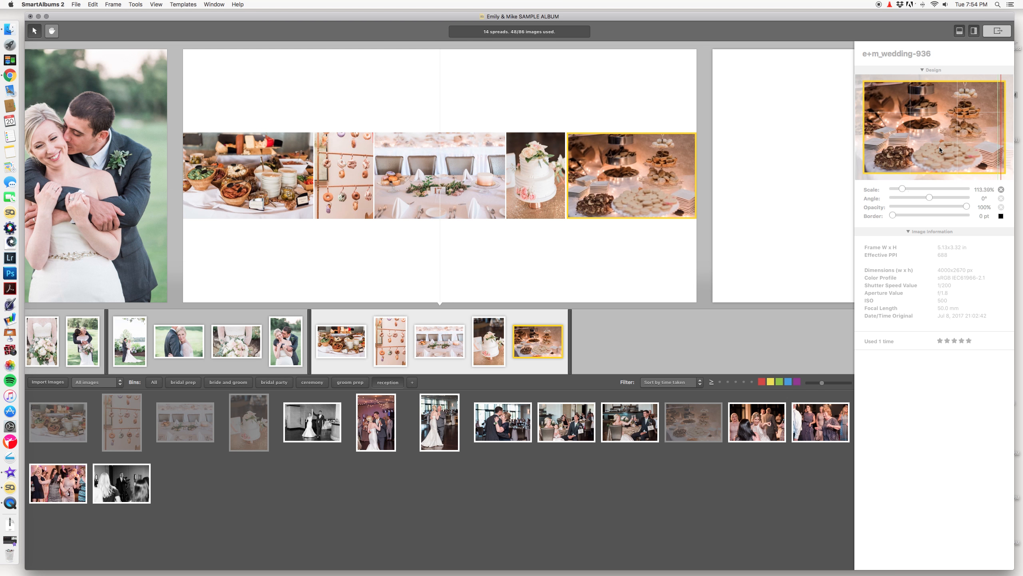
{"action": "left_click_drag", "start_coordinate": [938, 155], "coordinate": [949, 146]}
{"action": "left_click", "coordinate": [620, 244]}
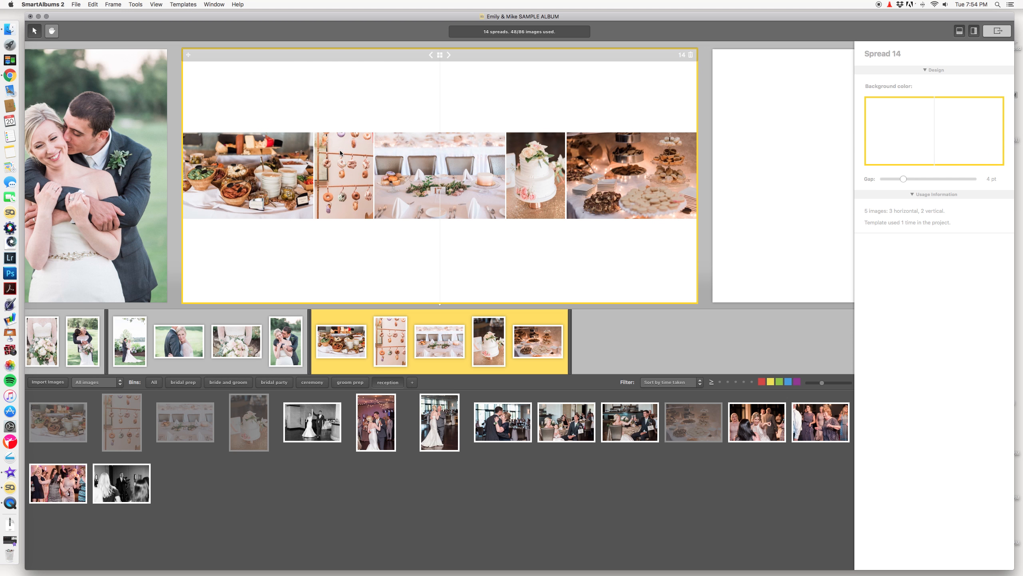
Step: Review the finished reception details strip on spread 14 and the empty spread that follows it
{"action": "scroll", "coordinate": [342, 196], "scroll_direction": "right", "scroll_amount": 3}
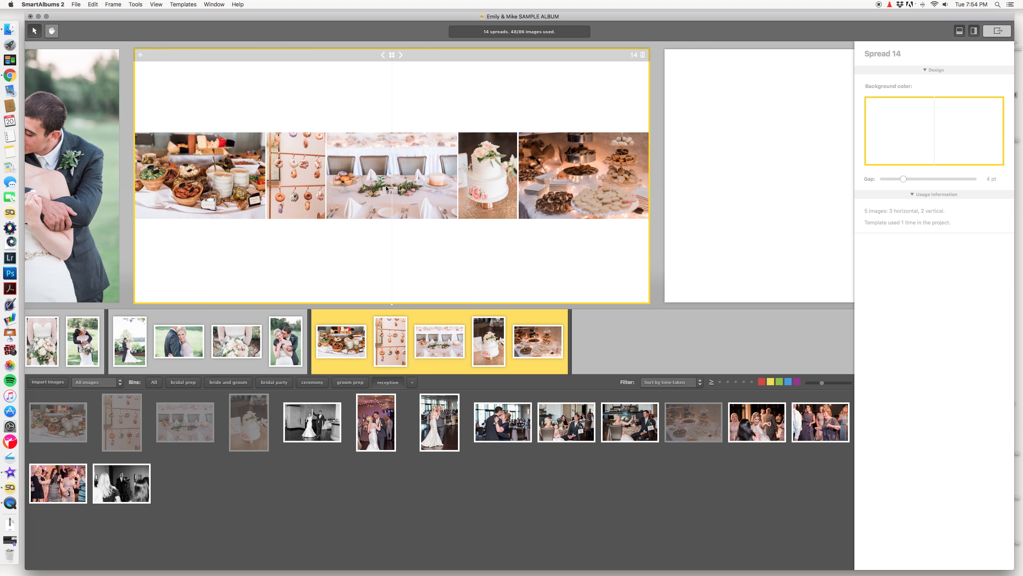
{"action": "scroll", "coordinate": [266, 143], "scroll_direction": "right", "scroll_amount": 8}
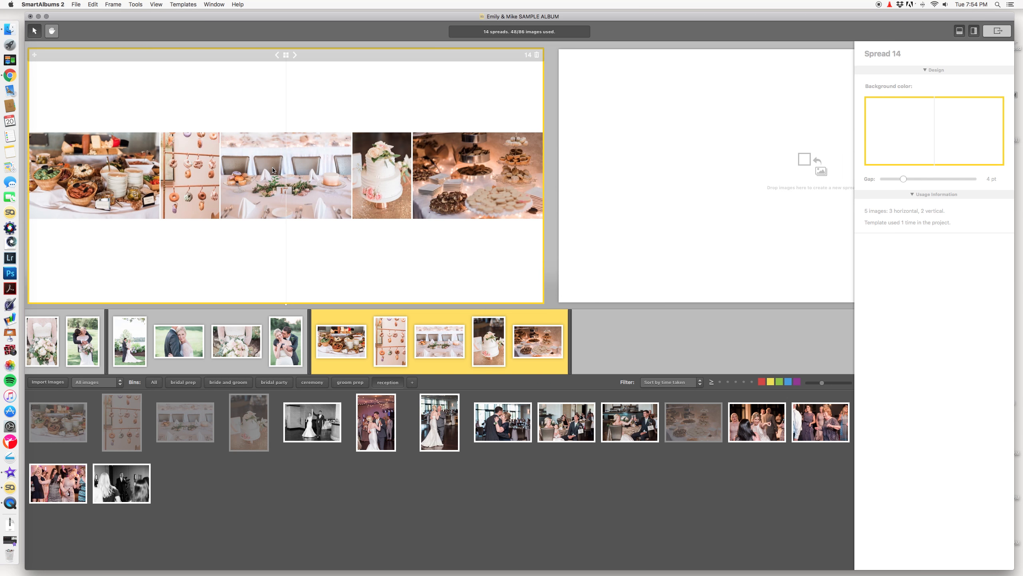
{"action": "scroll", "coordinate": [346, 206], "scroll_direction": "right", "scroll_amount": 8}
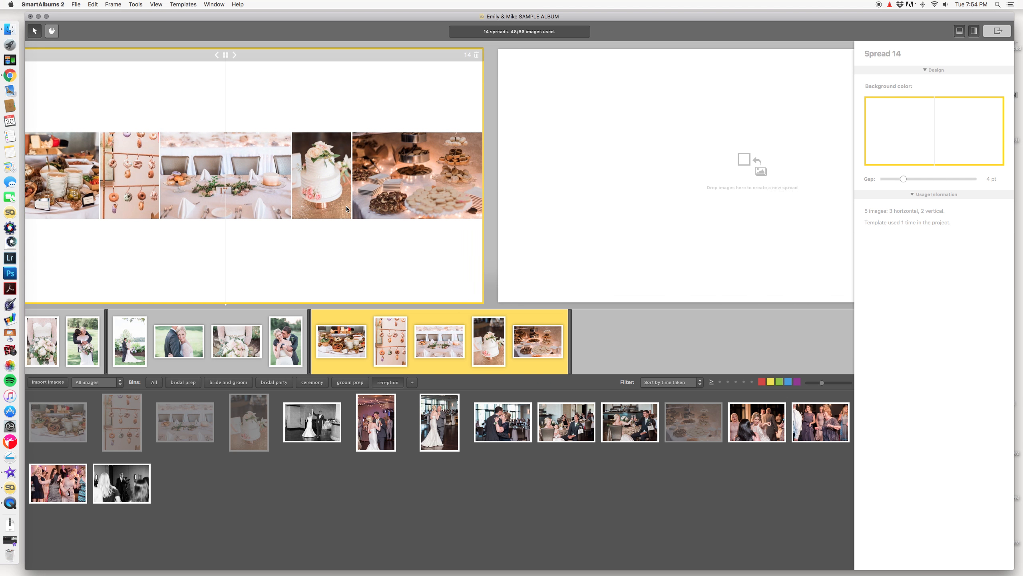
{"action": "scroll", "coordinate": [654, 227], "scroll_direction": "right", "scroll_amount": 8}
{"action": "scroll", "coordinate": [620, 227], "scroll_direction": "right", "scroll_amount": 3}
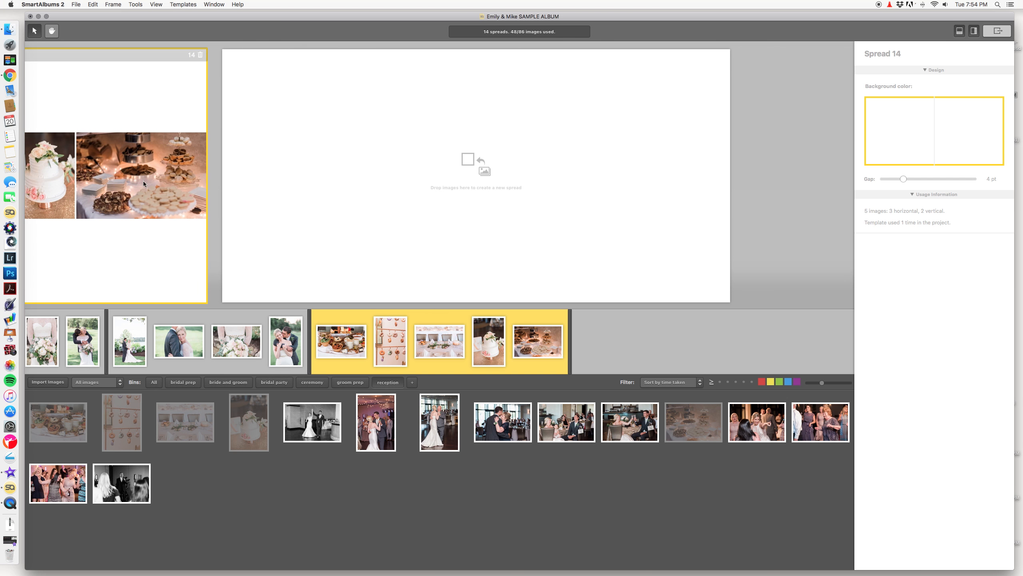
{"action": "scroll", "coordinate": [139, 189], "scroll_direction": "left", "scroll_amount": 15}
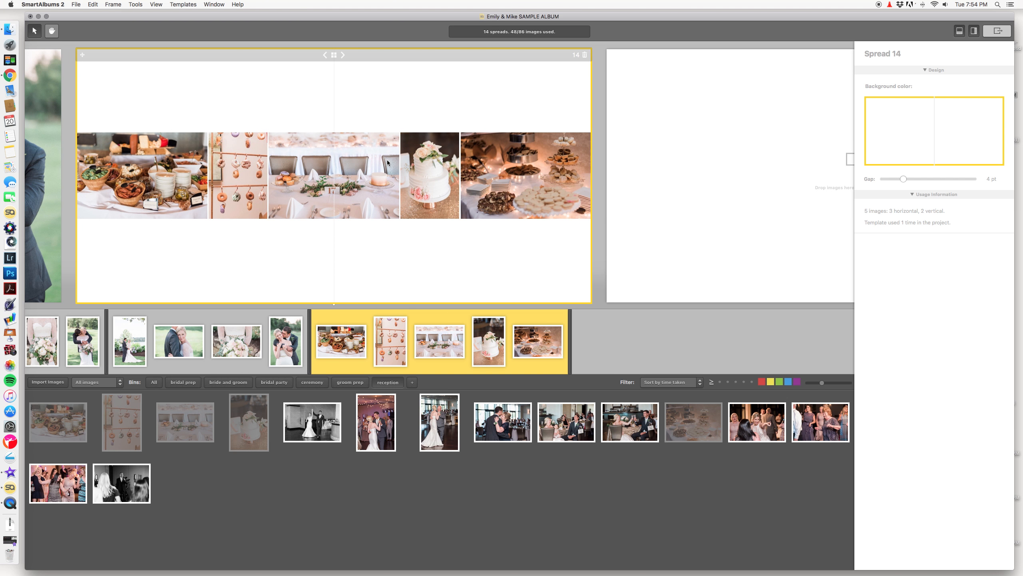
{"action": "scroll", "coordinate": [388, 162], "scroll_direction": "right", "scroll_amount": 1}
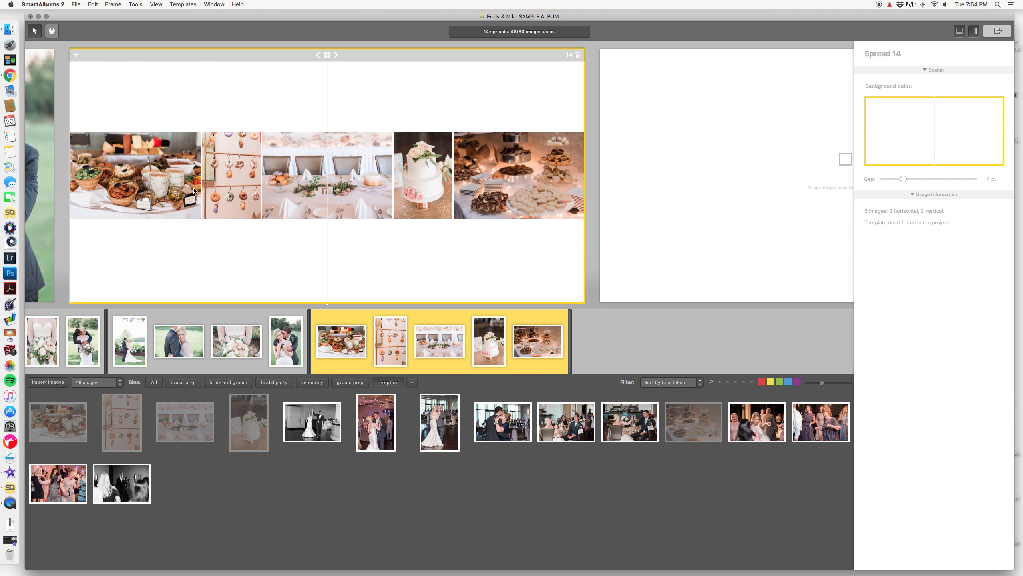
{"action": "scroll", "coordinate": [194, 190], "scroll_direction": "right", "scroll_amount": 10}
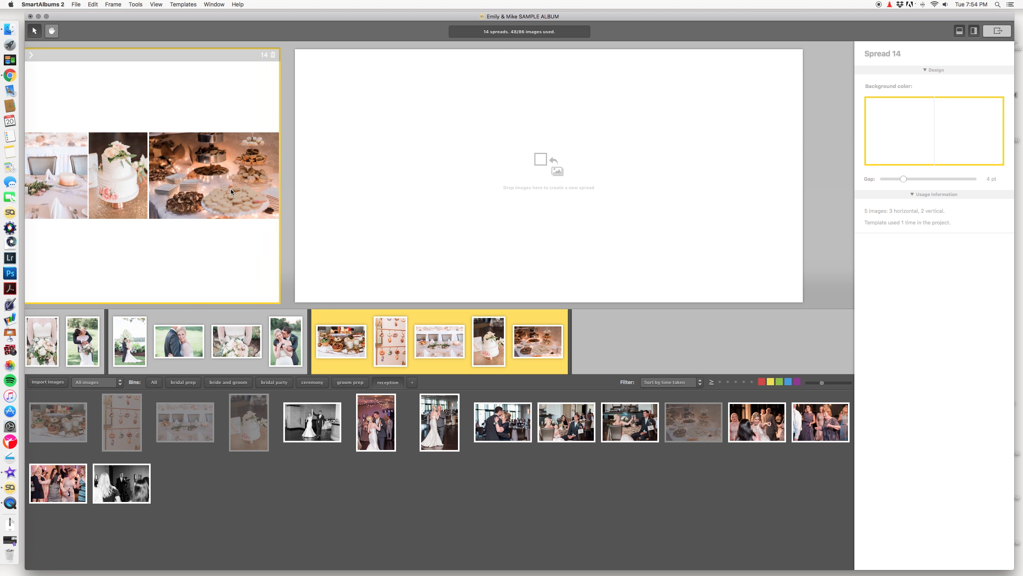
{"action": "scroll", "coordinate": [231, 191], "scroll_direction": "right", "scroll_amount": 4}
Step: Create spread 15 from eight toast, first-dance and dancing photos in the reception bin, using the two-row template with four photos per row
{"action": "left_click", "coordinate": [466, 484]}
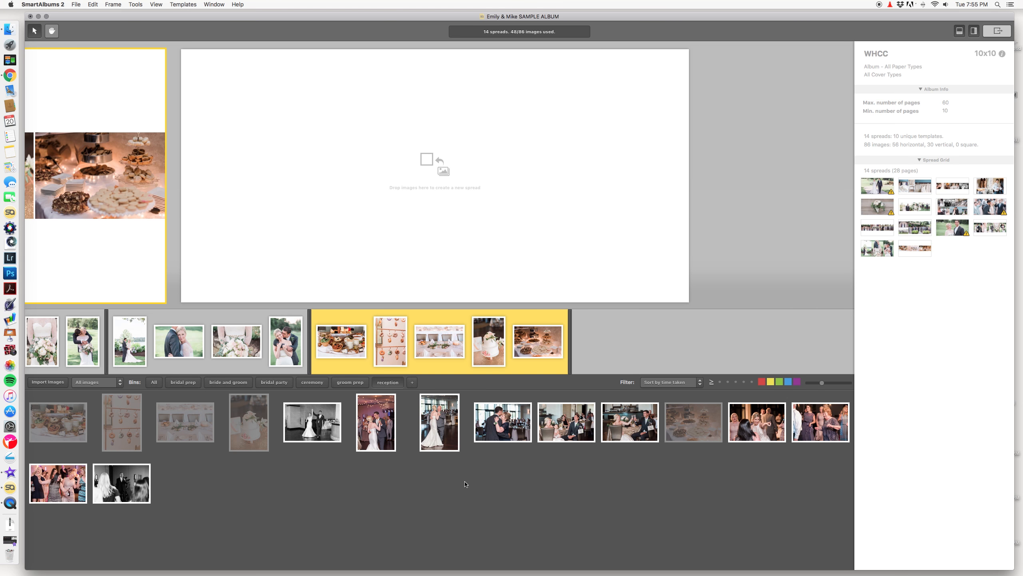
{"action": "left_click", "coordinate": [320, 429]}
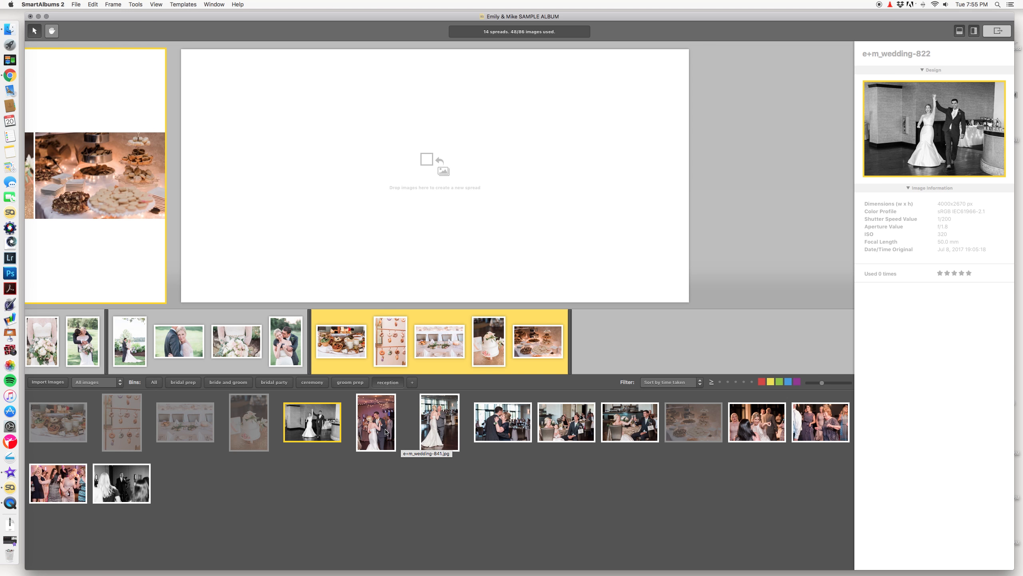
{"action": "left_click", "coordinate": [385, 432], "text": "shift"}
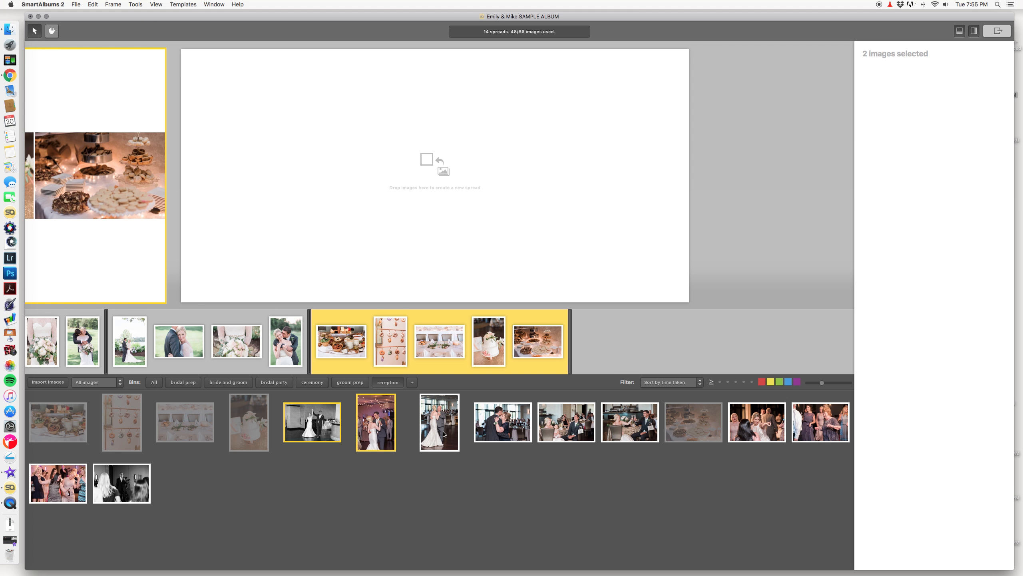
{"action": "left_click", "coordinate": [501, 422], "text": "shift"}
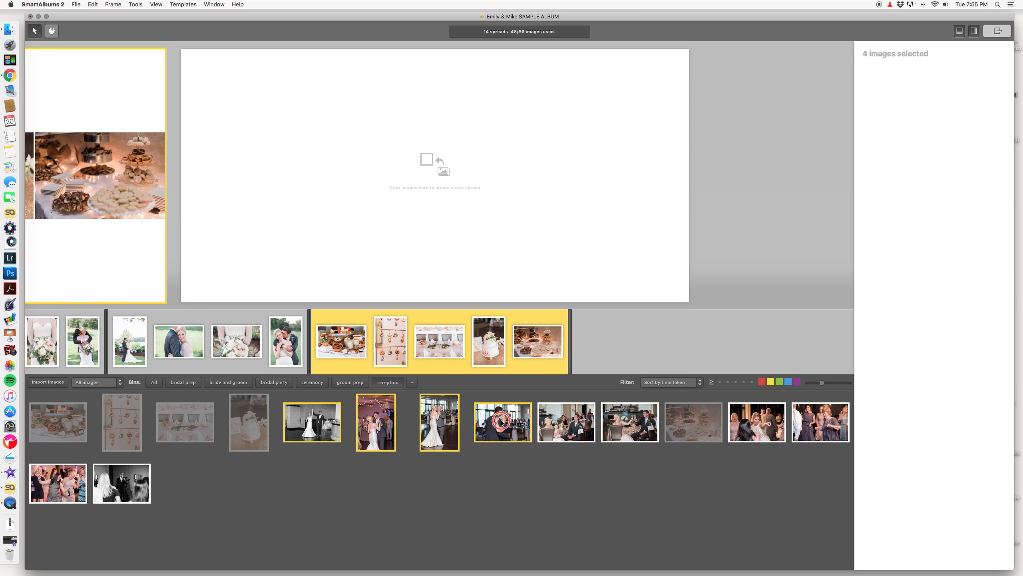
{"action": "left_click", "coordinate": [610, 425], "text": "super"}
{"action": "left_click", "coordinate": [779, 421], "text": "super"}
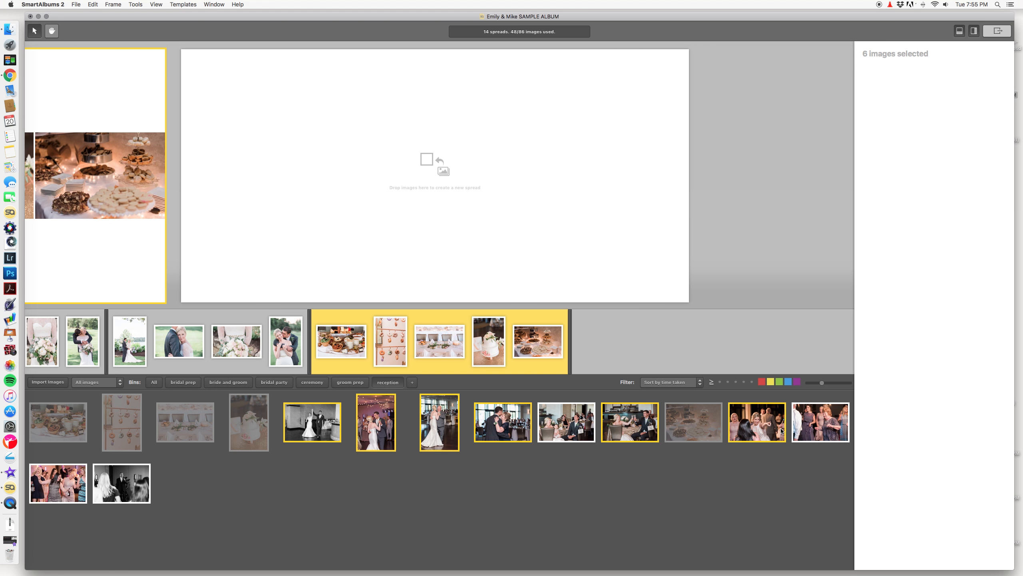
{"action": "left_click", "coordinate": [817, 426], "text": "super"}
{"action": "left_click", "coordinate": [56, 488], "text": "super"}
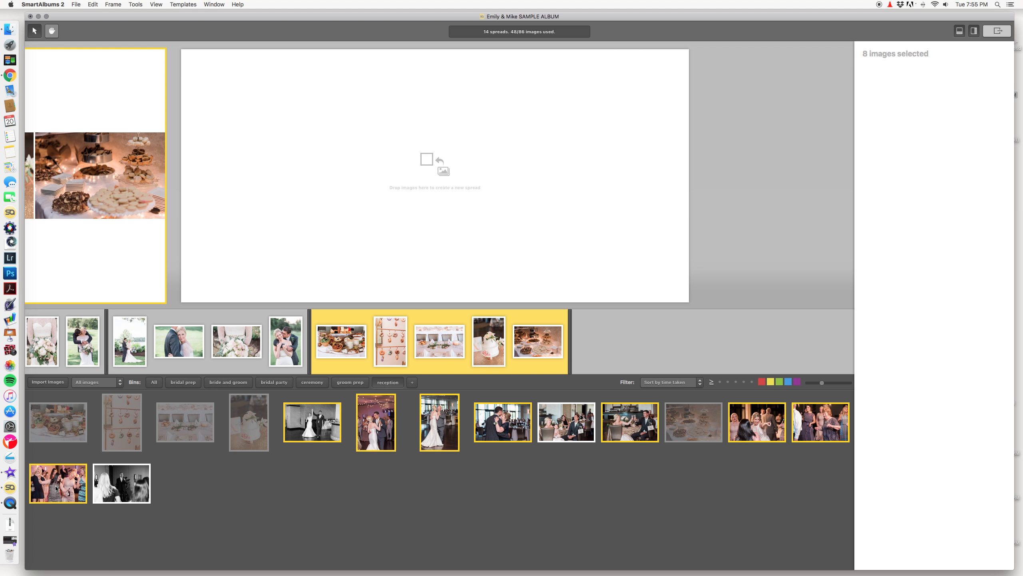
{"action": "left_click_drag", "start_coordinate": [374, 429], "coordinate": [376, 254]}
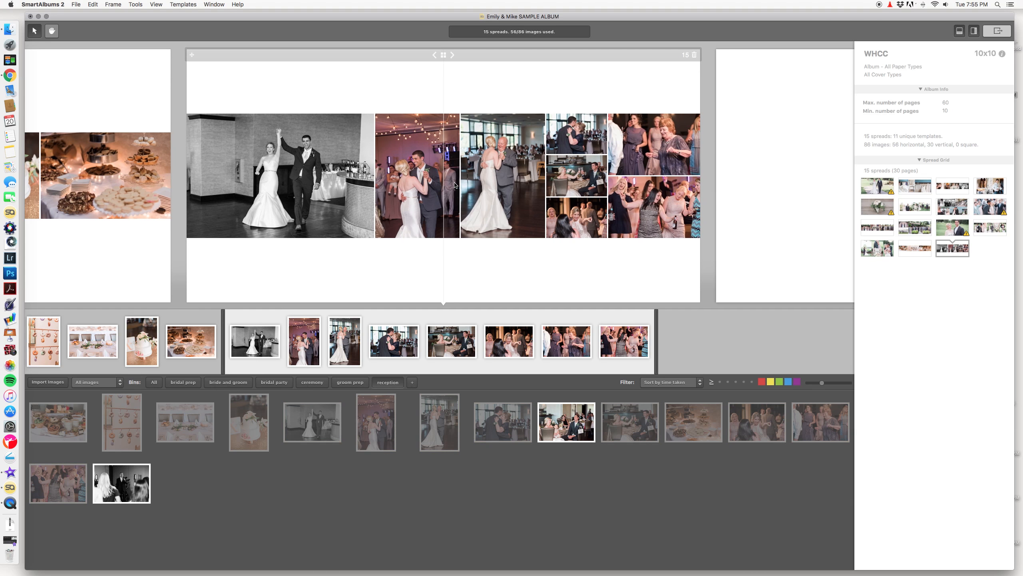
{"action": "left_click", "coordinate": [443, 55]}
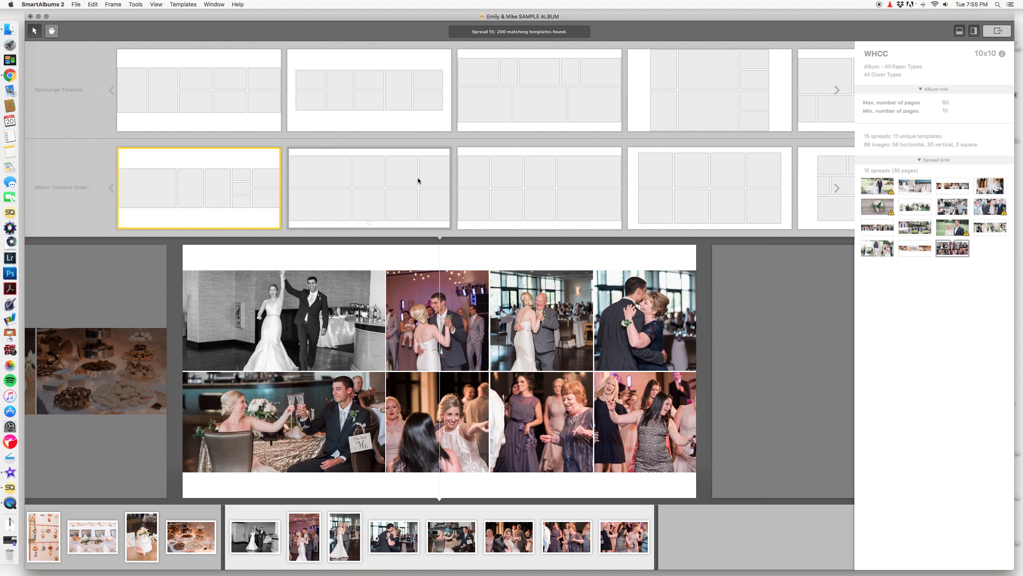
{"action": "left_click", "coordinate": [341, 182]}
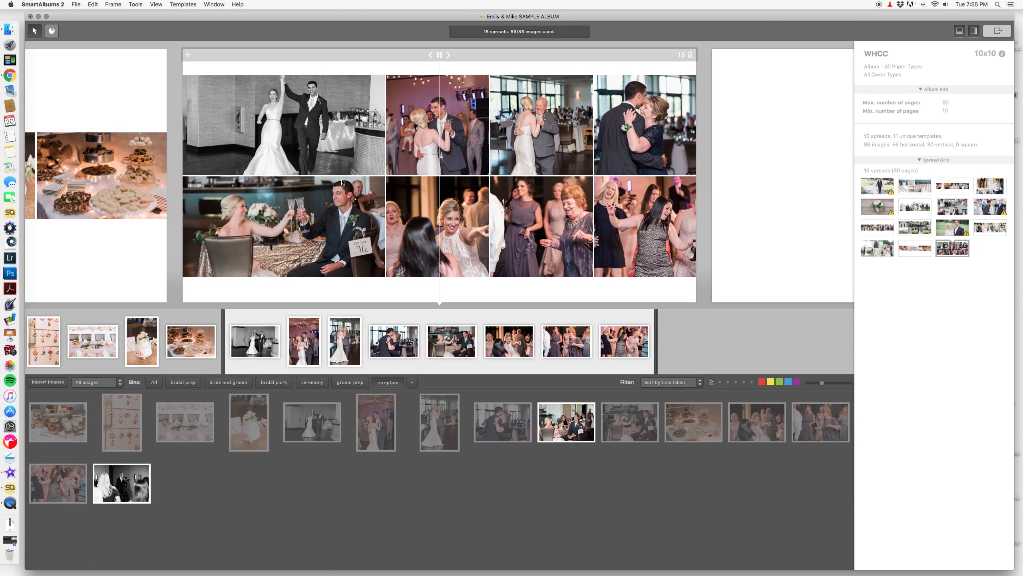
Step: Scale the black-and-white couple photo in spread 15 to about 122% and reposition it within its frame
{"action": "left_click", "coordinate": [343, 172]}
{"action": "left_click_drag", "start_coordinate": [963, 116], "coordinate": [969, 120]}
{"action": "left_click_drag", "start_coordinate": [893, 166], "coordinate": [909, 167]}
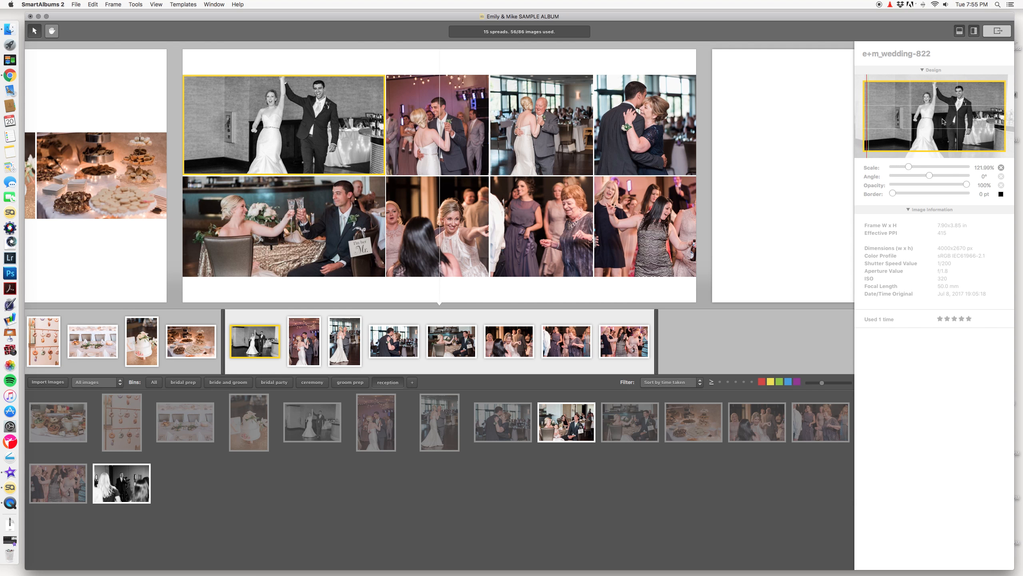
{"action": "left_click_drag", "start_coordinate": [931, 121], "coordinate": [936, 126]}
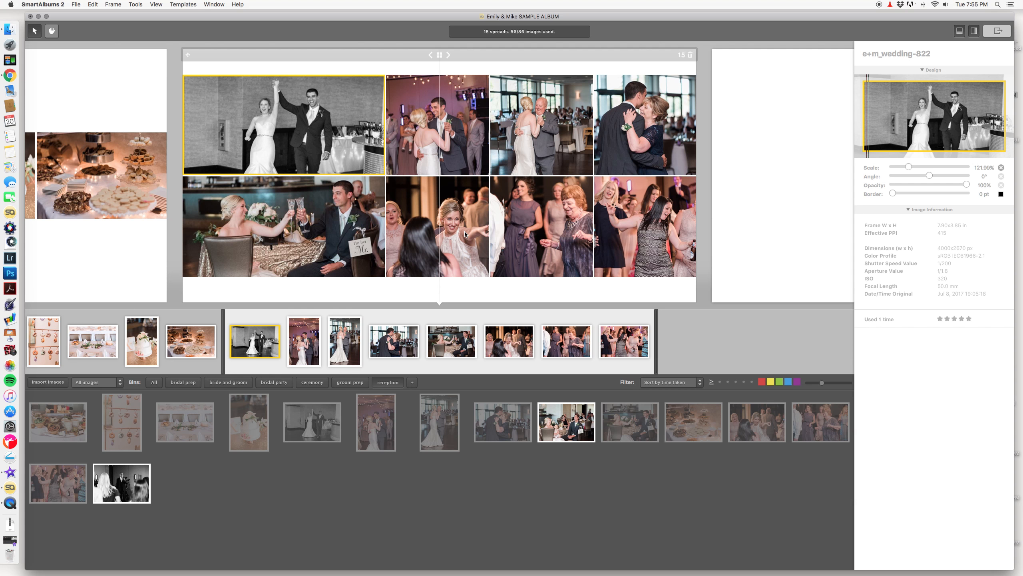
{"action": "scroll", "coordinate": [491, 133], "scroll_direction": "left", "scroll_amount": 2}
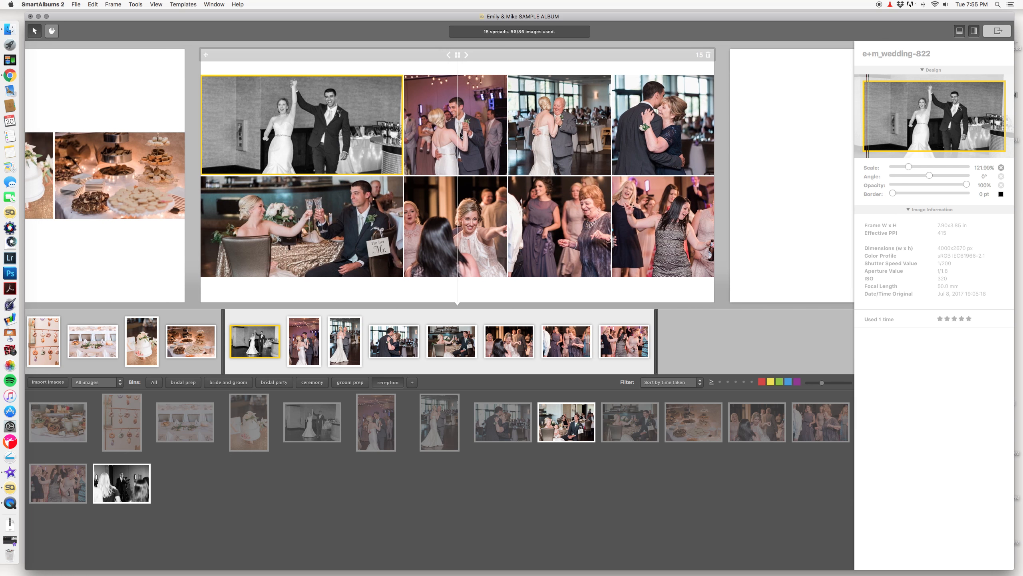
{"action": "scroll", "coordinate": [363, 206], "scroll_direction": "left", "scroll_amount": 1}
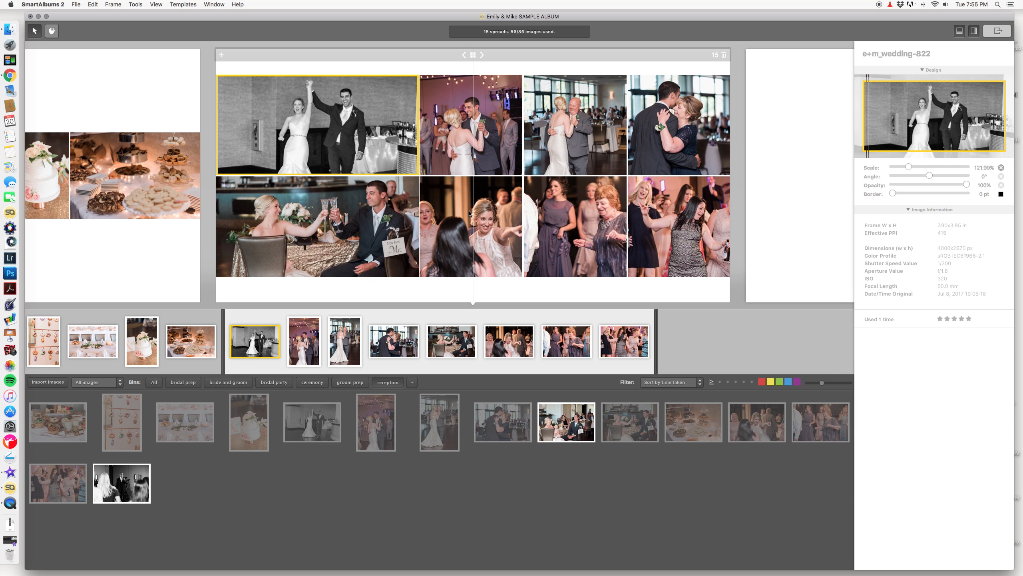
Step: Scale the champagne toast photo in spread 15 to about 110% and shift it slightly left within its frame
{"action": "left_click", "coordinate": [363, 206]}
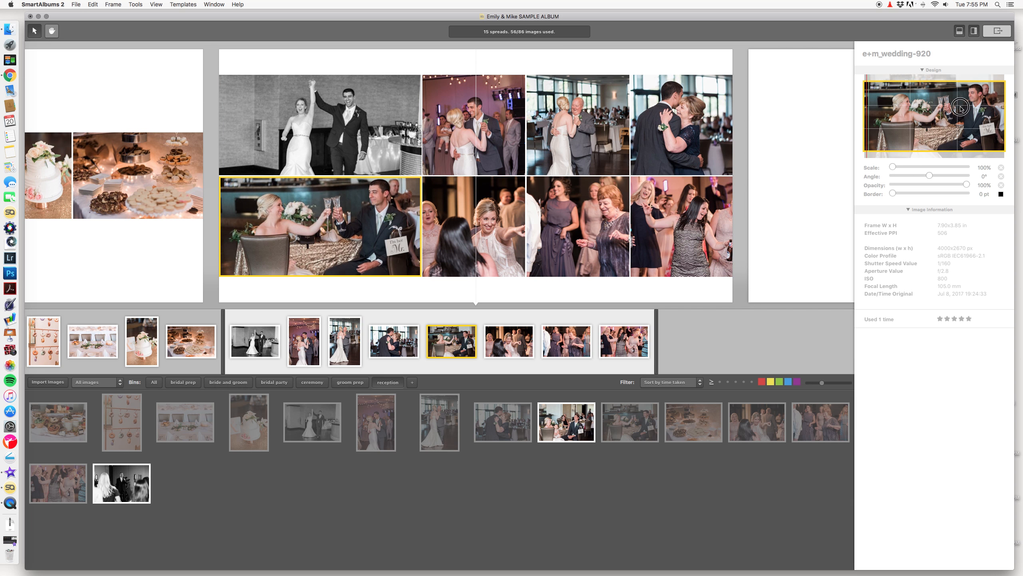
{"action": "left_click_drag", "start_coordinate": [892, 167], "coordinate": [899, 166]}
{"action": "left_click_drag", "start_coordinate": [978, 116], "coordinate": [968, 115]}
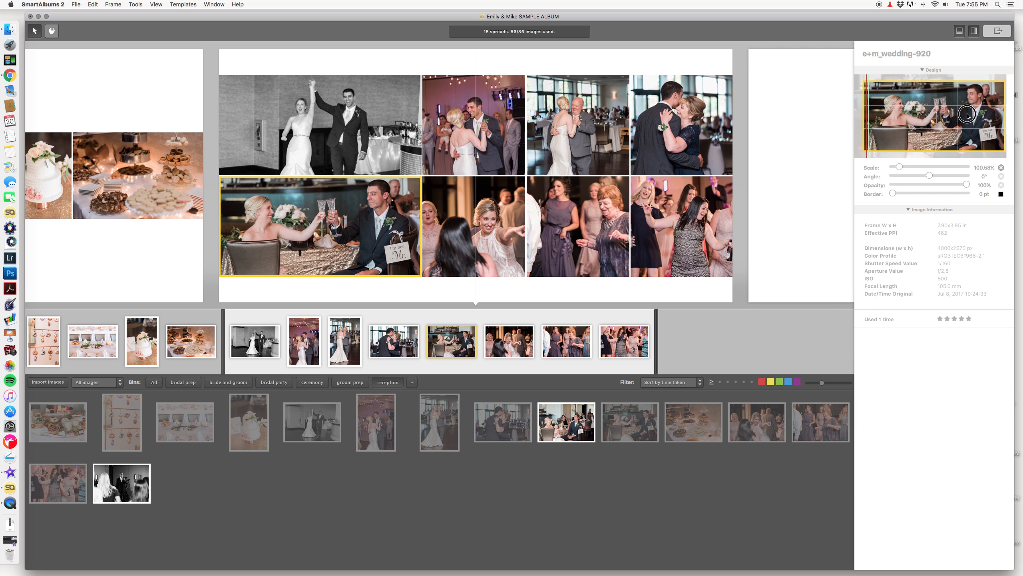
Step: Scale the couple's first-dance photo in spread 15 to about 117% and shift it up and slightly left within its frame
{"action": "left_click", "coordinate": [496, 141]}
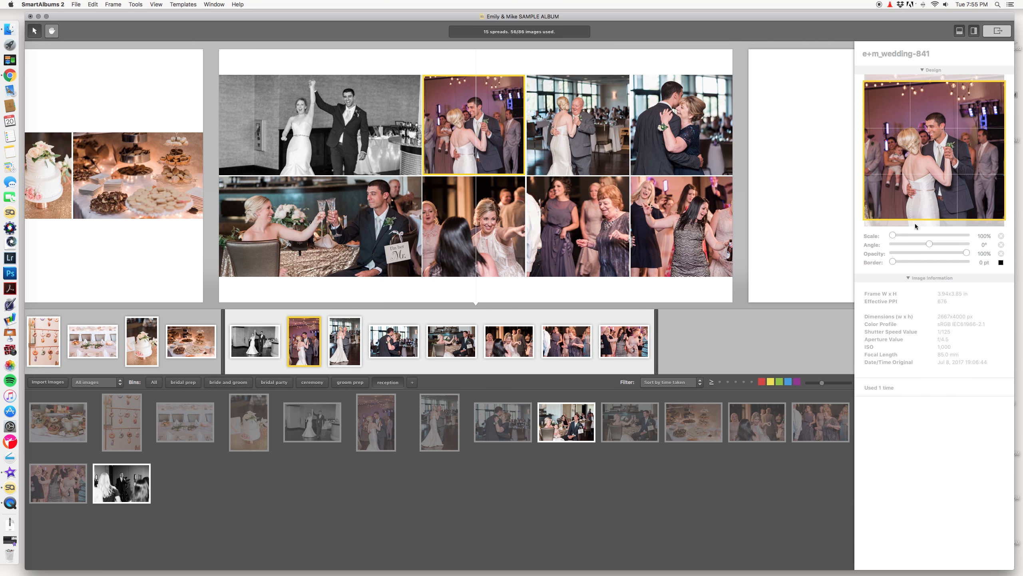
{"action": "left_click_drag", "start_coordinate": [894, 236], "coordinate": [905, 235]}
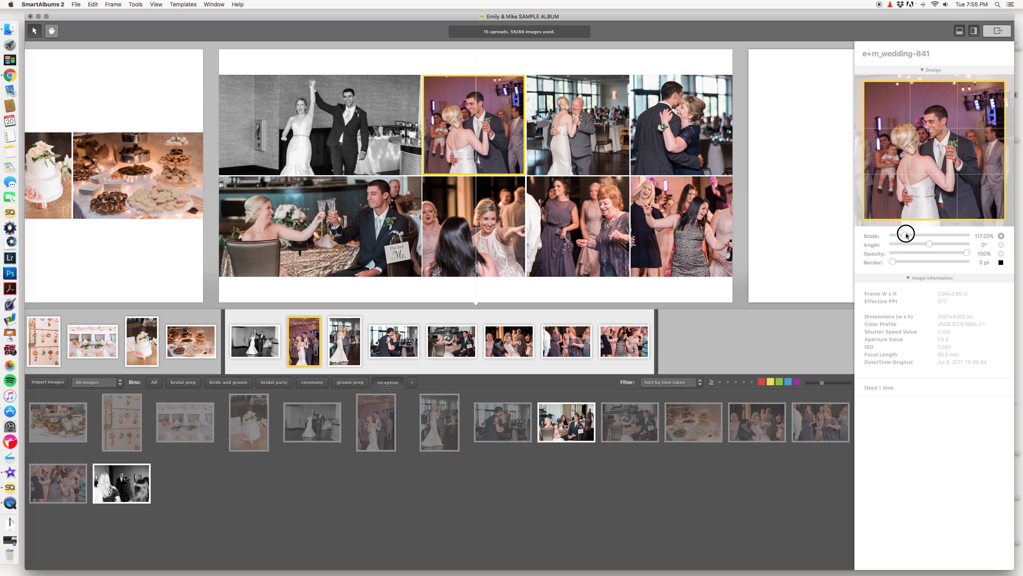
{"action": "left_click_drag", "start_coordinate": [949, 182], "coordinate": [944, 174]}
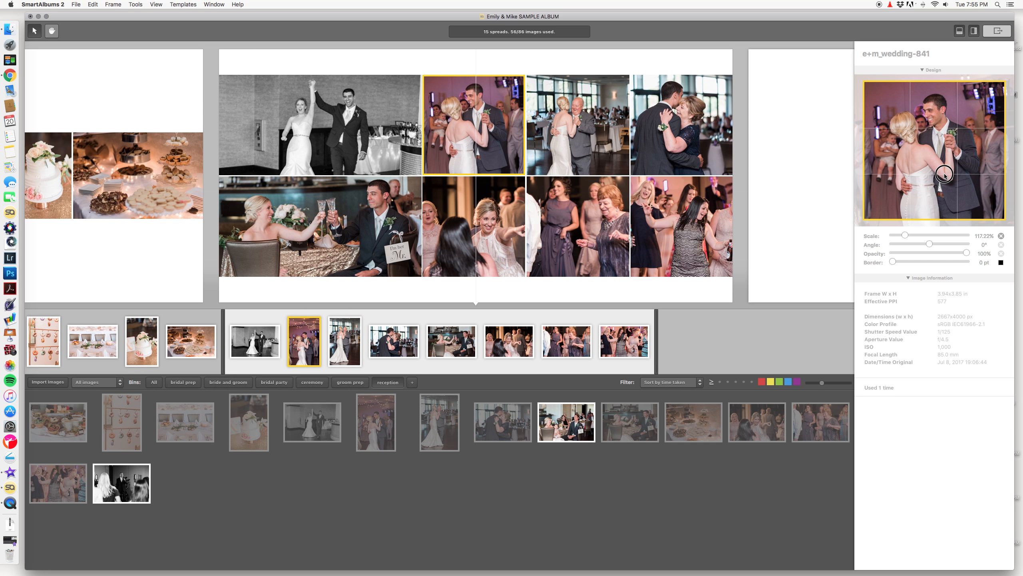
Step: Enlarge the photo of the bride dancing with the older man and shift it upward within its frame
{"action": "left_click", "coordinate": [588, 139]}
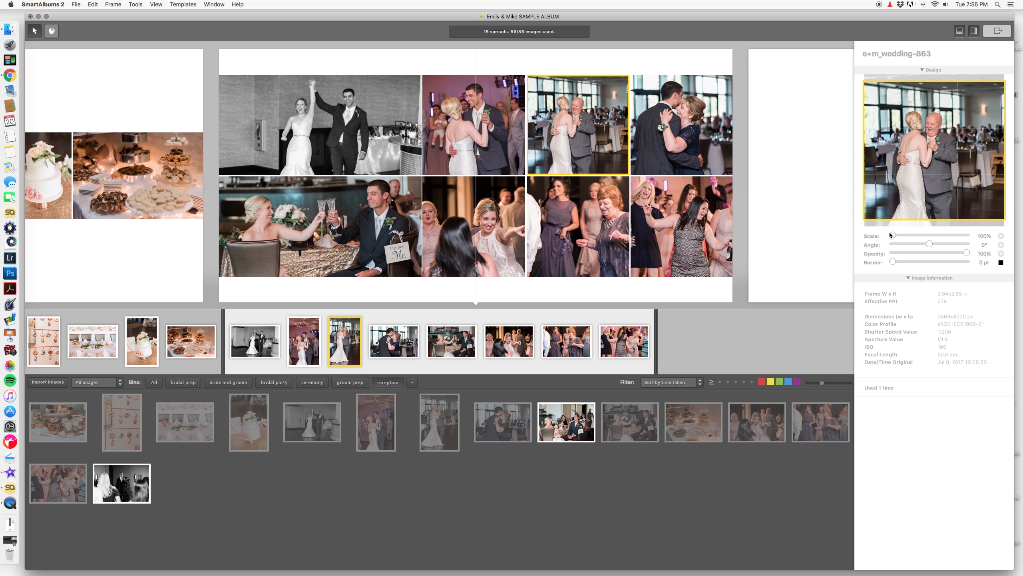
{"action": "left_click_drag", "start_coordinate": [890, 235], "coordinate": [911, 235]}
{"action": "left_click_drag", "start_coordinate": [949, 189], "coordinate": [946, 178]}
{"action": "left_click_drag", "start_coordinate": [911, 235], "coordinate": [915, 235]}
{"action": "mouse_move", "coordinate": [934, 187]}
{"action": "left_mouse_down"}
{"action": "mouse_move", "coordinate": [964, 161]}
{"action": "mouse_move", "coordinate": [962, 144]}
{"action": "mouse_move", "coordinate": [963, 172]}
{"action": "mouse_move", "coordinate": [936, 170]}
{"action": "left_mouse_up"}
Step: Adjust the crops of the dancing photos in spread 15's lower row so their main subjects sit better within the frames
{"action": "left_click", "coordinate": [663, 140]}
{"action": "left_click", "coordinate": [674, 224]}
{"action": "left_click", "coordinate": [580, 224]}
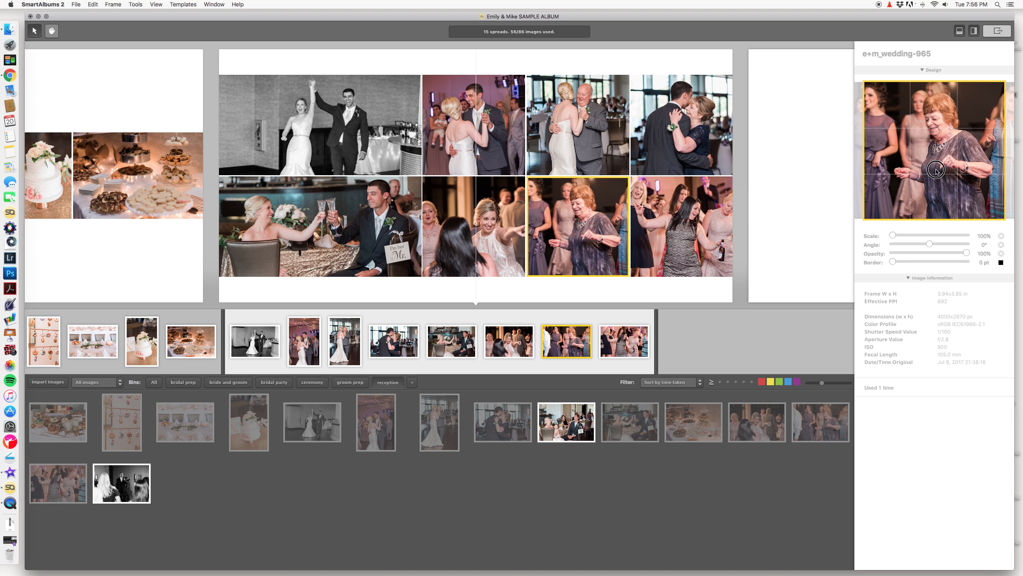
{"action": "left_click", "coordinate": [490, 242]}
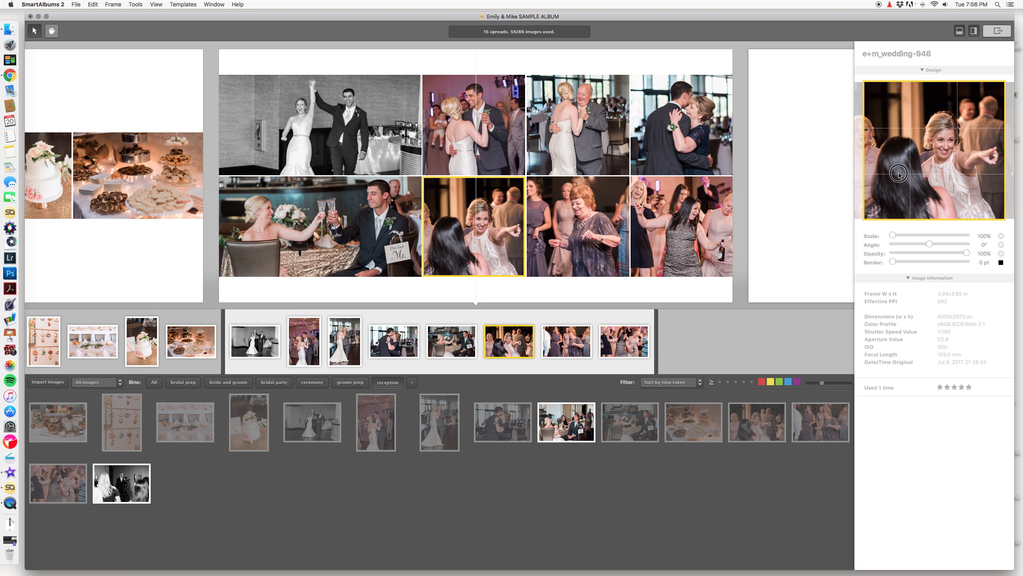
{"action": "left_click_drag", "start_coordinate": [899, 174], "coordinate": [880, 175]}
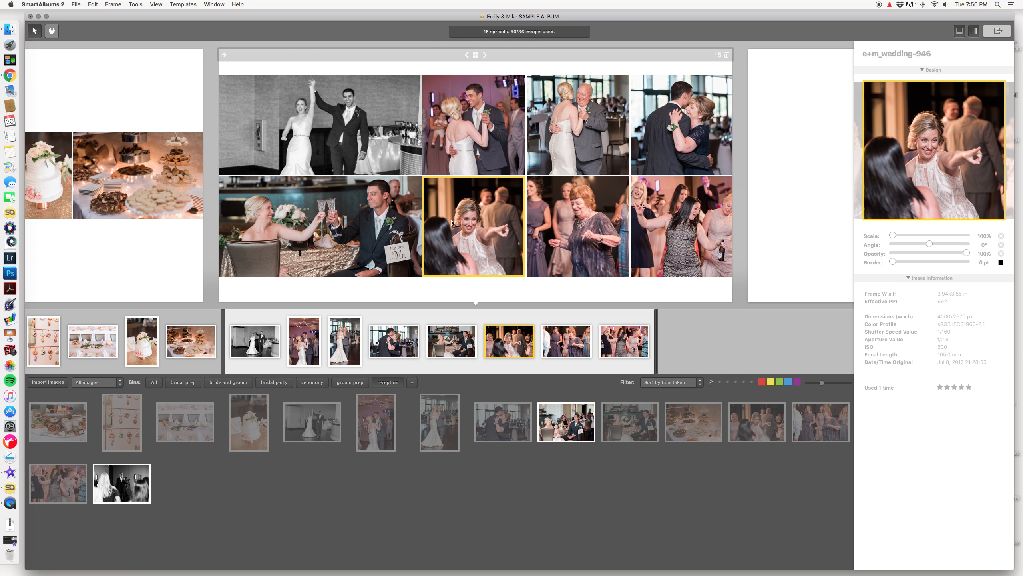
{"action": "left_click", "coordinate": [407, 226]}
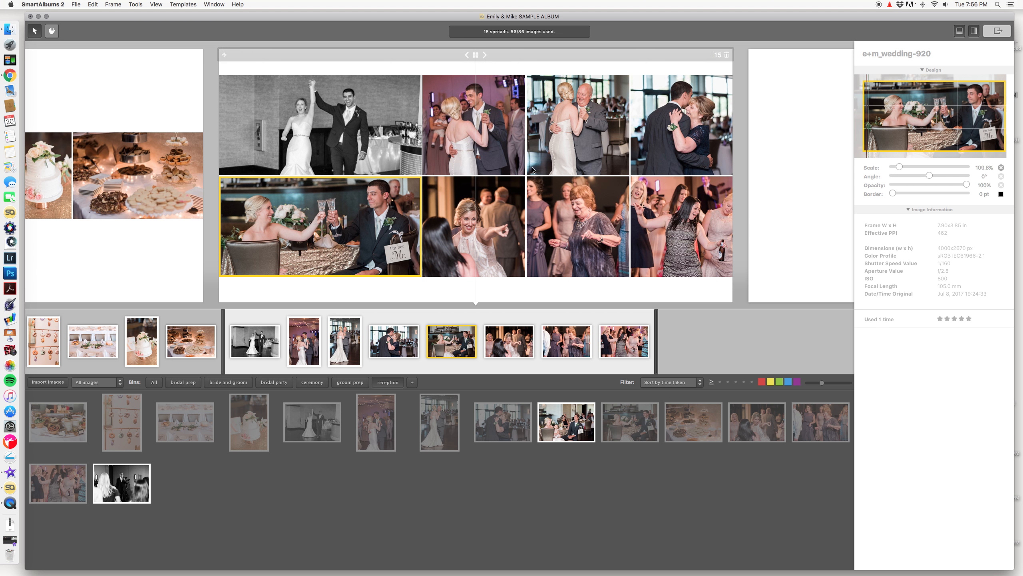
Step: Create a full-spread page after spread 15 with the holding-hands lawn photo from the bride and groom bin, shifting the image slightly upward
{"action": "scroll", "coordinate": [536, 171], "scroll_direction": "right", "scroll_amount": 12}
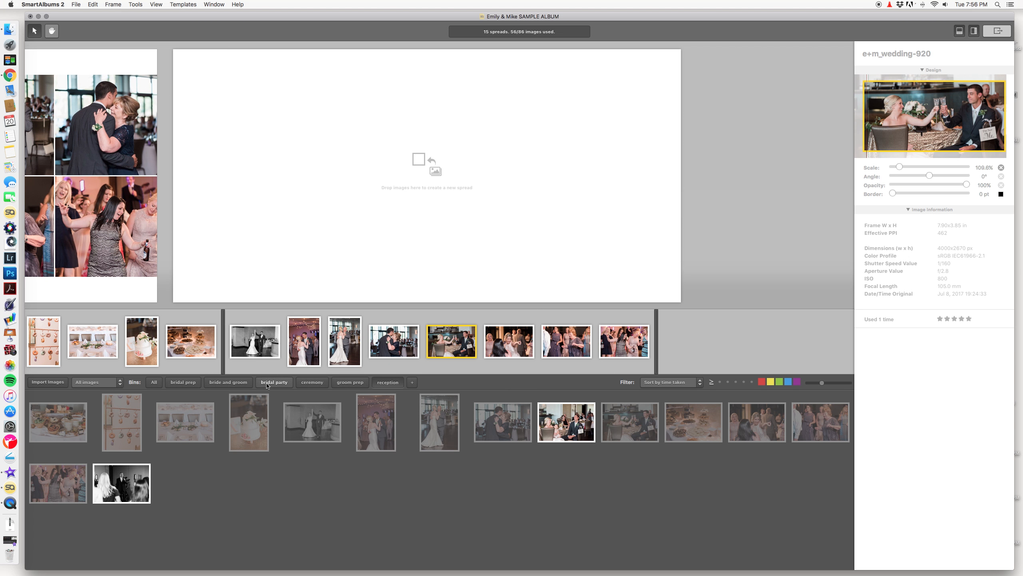
{"action": "left_click", "coordinate": [228, 383]}
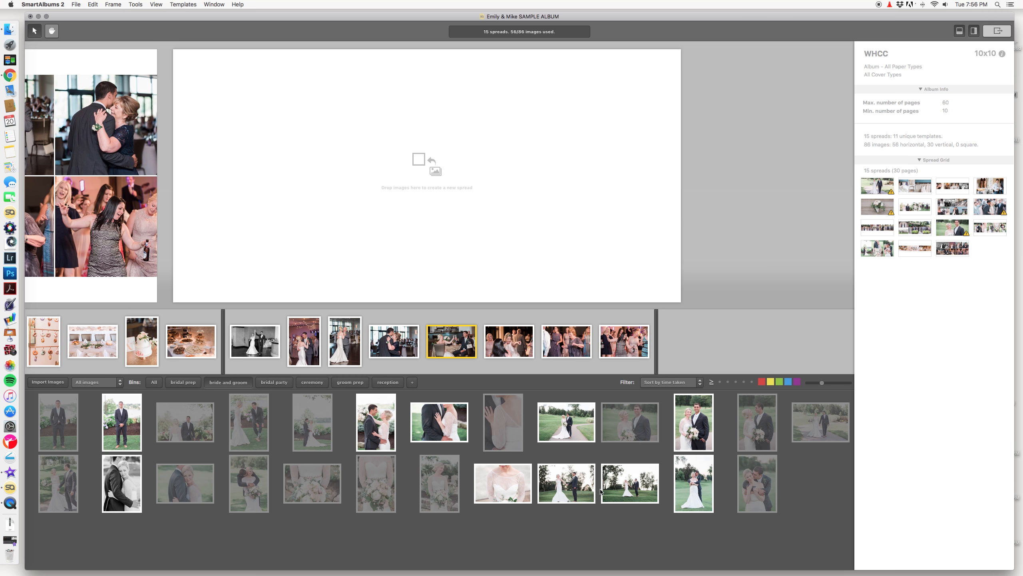
{"action": "left_click_drag", "start_coordinate": [629, 492], "coordinate": [497, 217]}
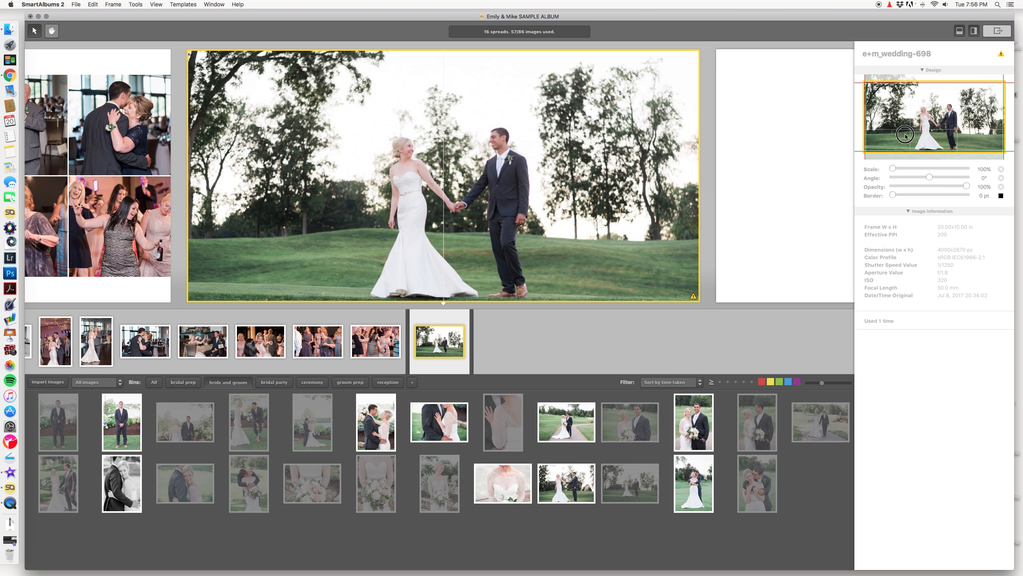
{"action": "left_click_drag", "start_coordinate": [906, 135], "coordinate": [906, 131]}
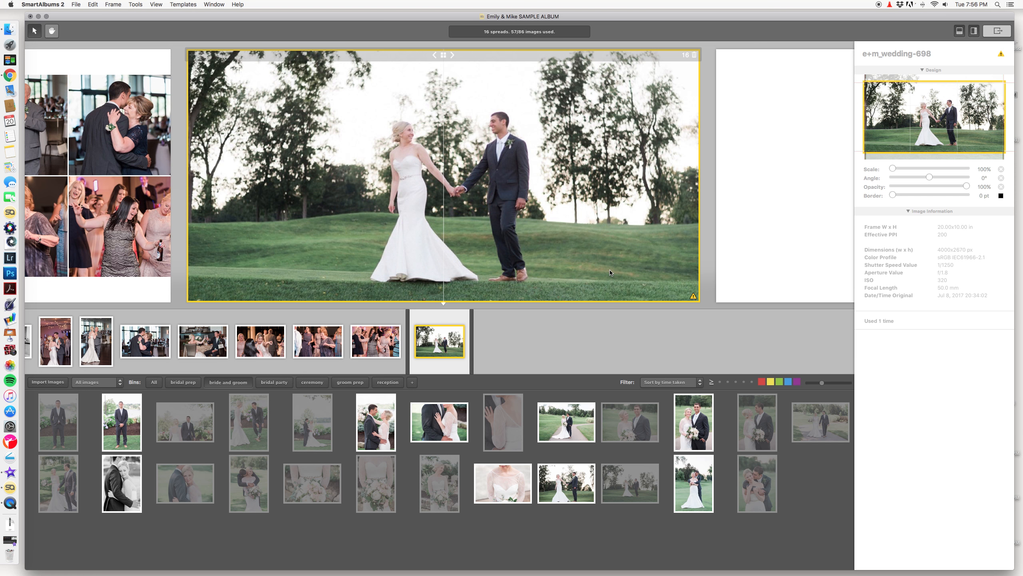
Step: Go back through the album to its opening spread and switch the workspace to full screen
{"action": "left_click", "coordinate": [521, 520]}
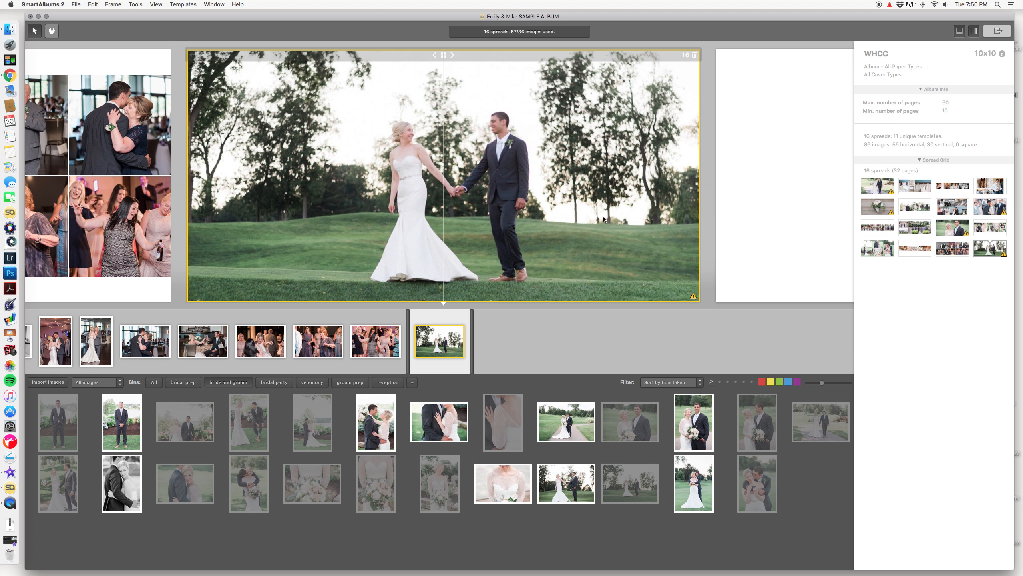
{"action": "scroll", "coordinate": [551, 189], "scroll_direction": "left", "scroll_amount": 20}
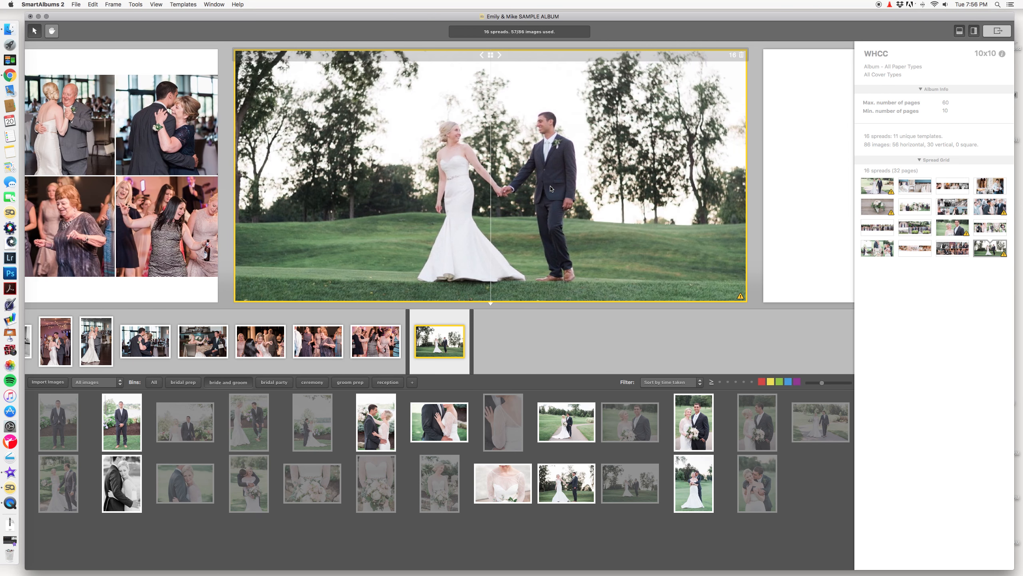
{"action": "scroll", "coordinate": [550, 188], "scroll_direction": "left", "scroll_amount": 20}
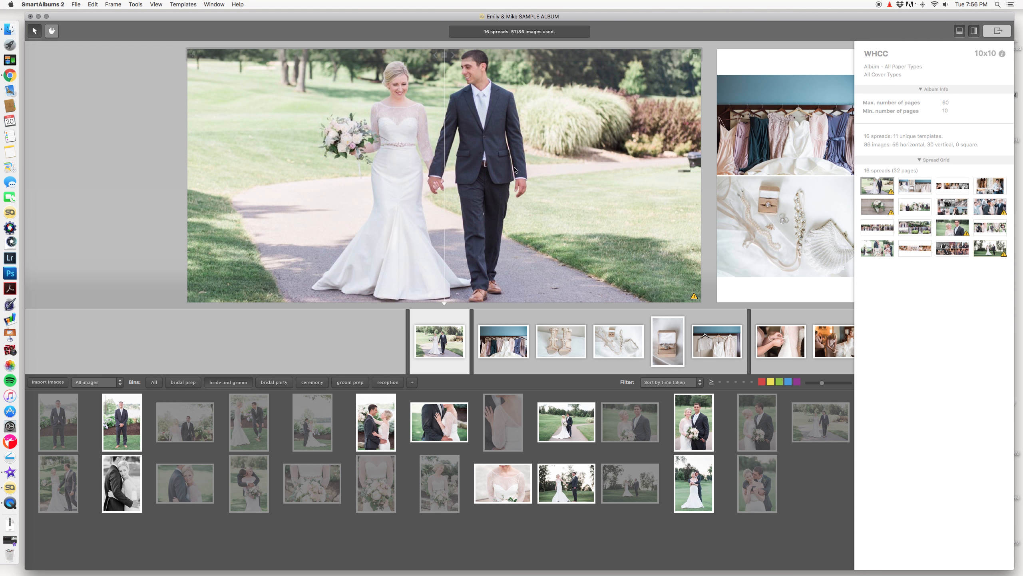
{"action": "left_click", "coordinate": [161, 5]}
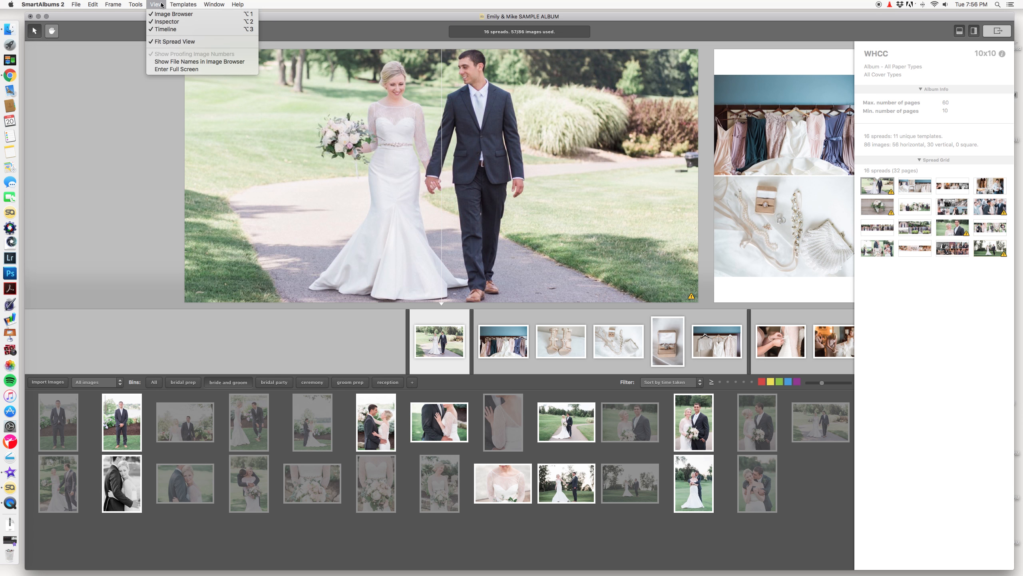
{"action": "left_click", "coordinate": [181, 71]}
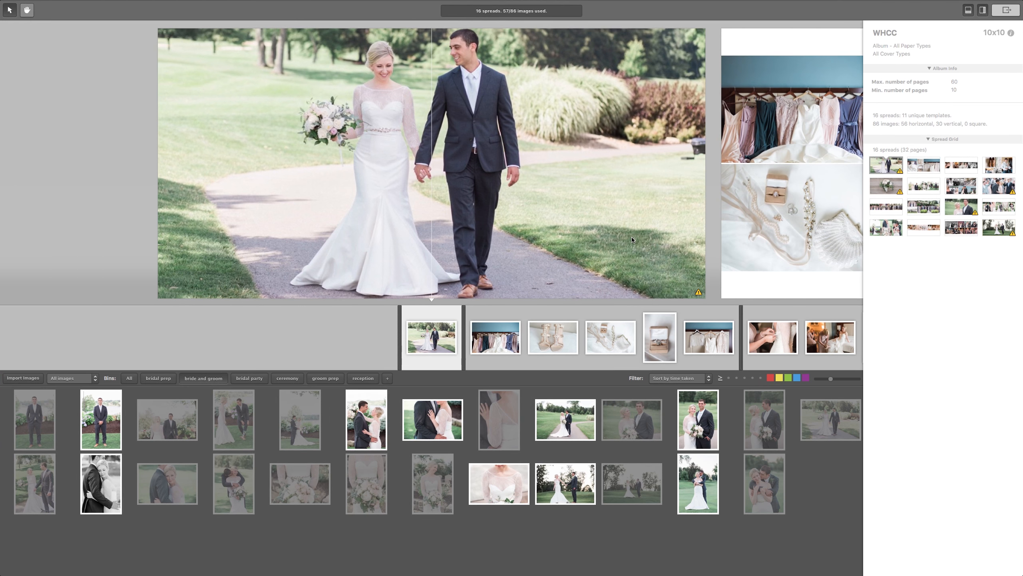
{"action": "mouse_move", "coordinate": [629, 240]}
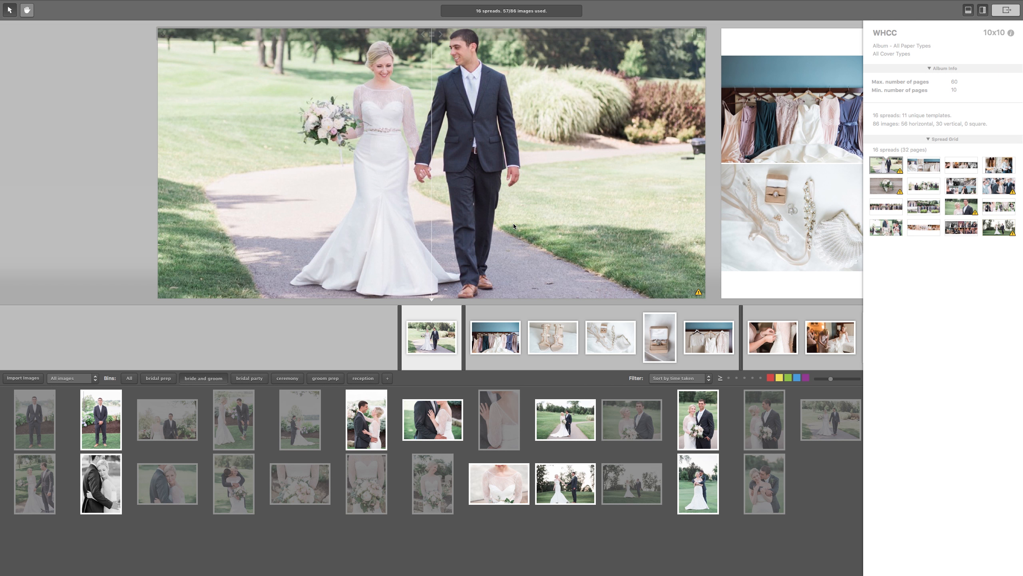
{"action": "scroll", "coordinate": [513, 223], "scroll_direction": "right", "scroll_amount": 2}
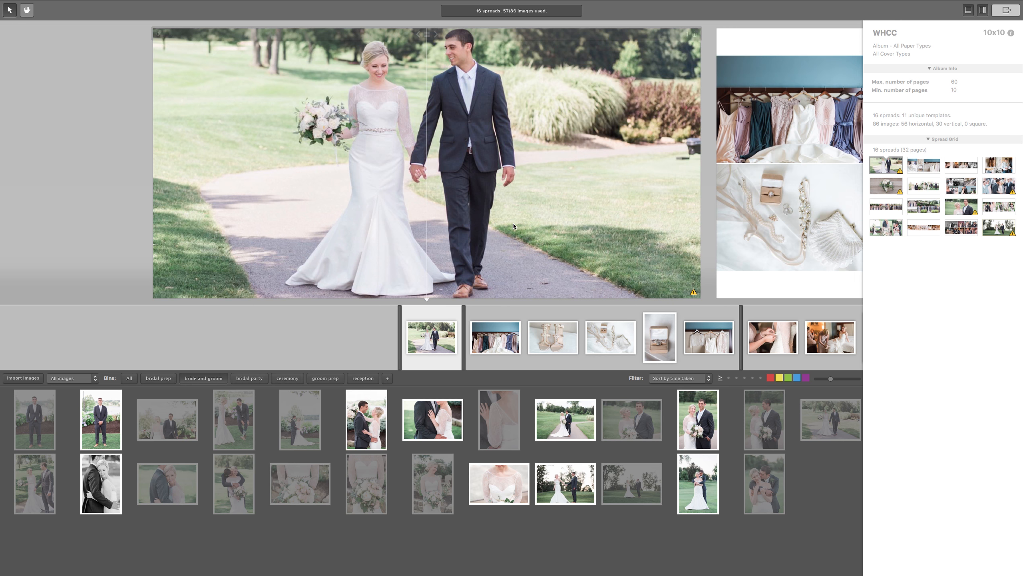
{"action": "scroll", "coordinate": [536, 203], "scroll_direction": "left", "scroll_amount": 2}
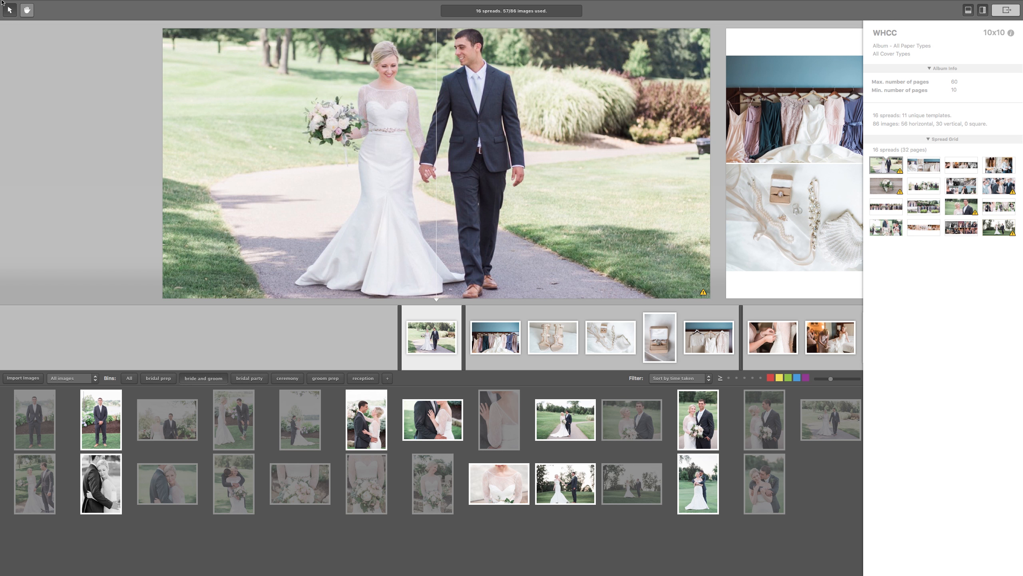
Step: Take the workspace out of full screen so the album returns to a regular window
{"action": "mouse_move", "coordinate": [2, 1]}
{"action": "left_click", "coordinate": [156, 4]}
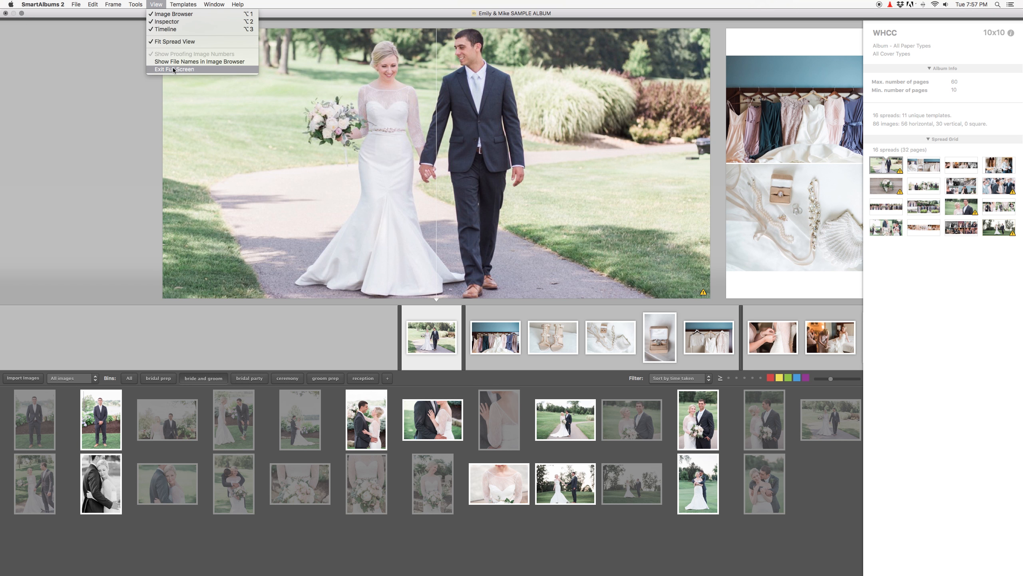
{"action": "left_click", "coordinate": [173, 69]}
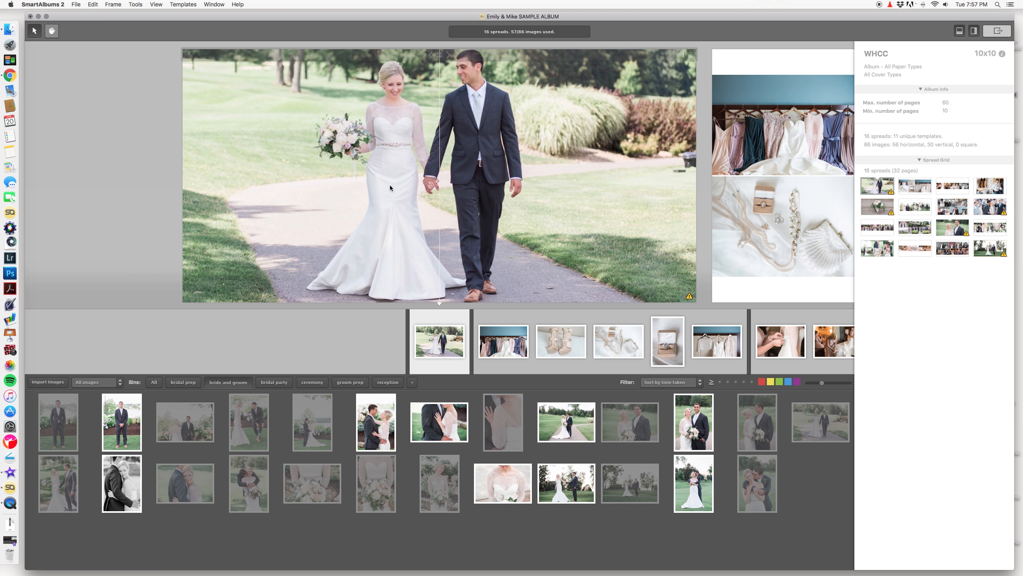
Step: Review the album layout from the opening portrait through the preparation, bouquet, first-look and ceremony spreads to the full-spread kiss photo
{"action": "key", "text": "Right"}
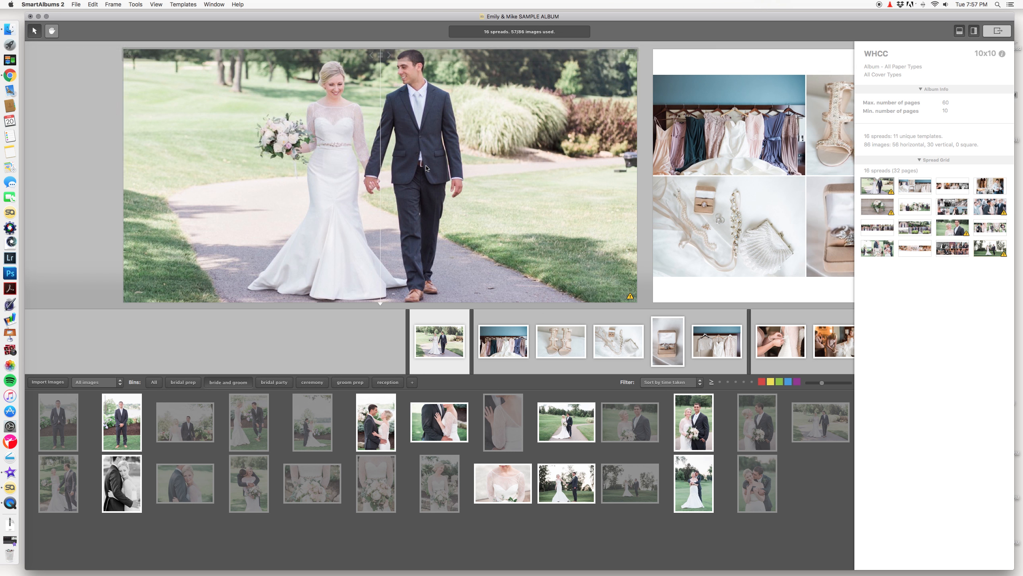
{"action": "key", "text": "Right"}
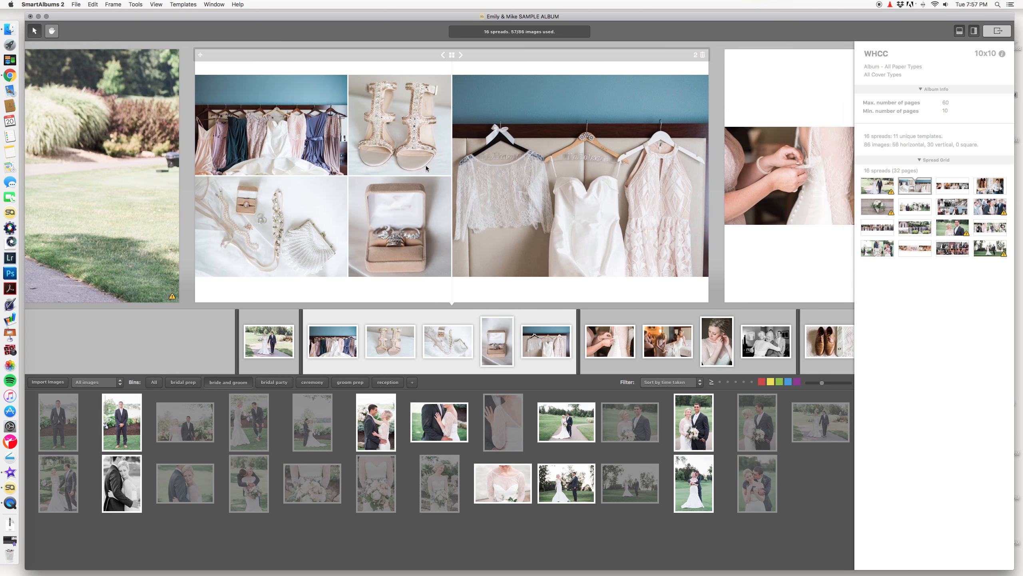
{"action": "key", "text": "Right"}
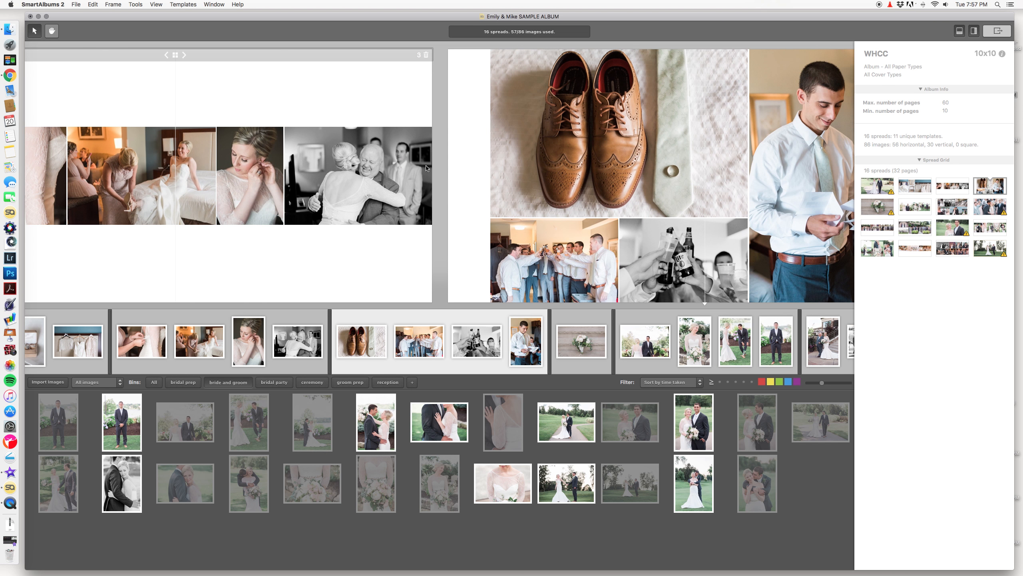
{"action": "key", "text": "Right"}
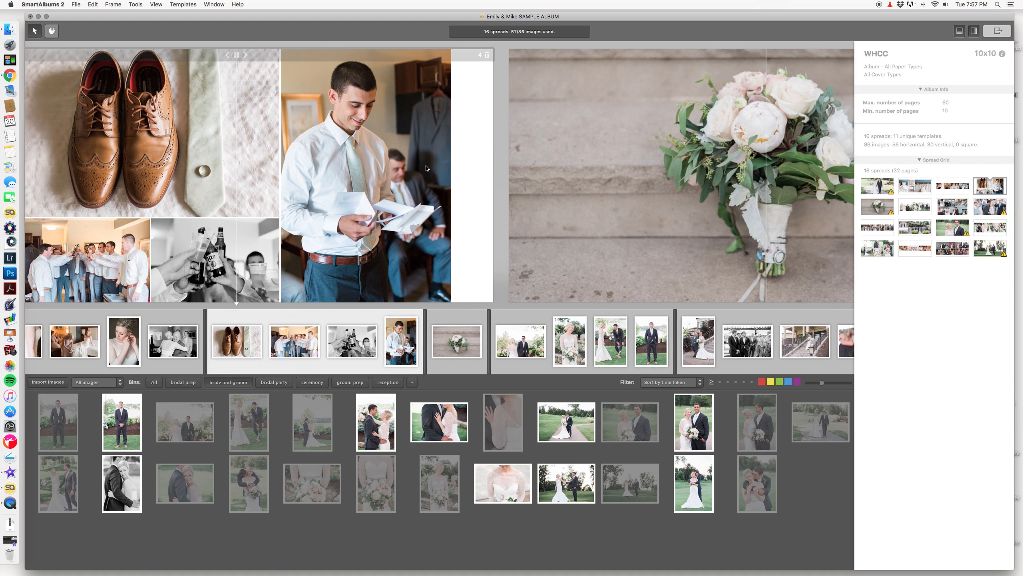
{"action": "key", "text": "Left"}
{"action": "key", "text": "Right"}
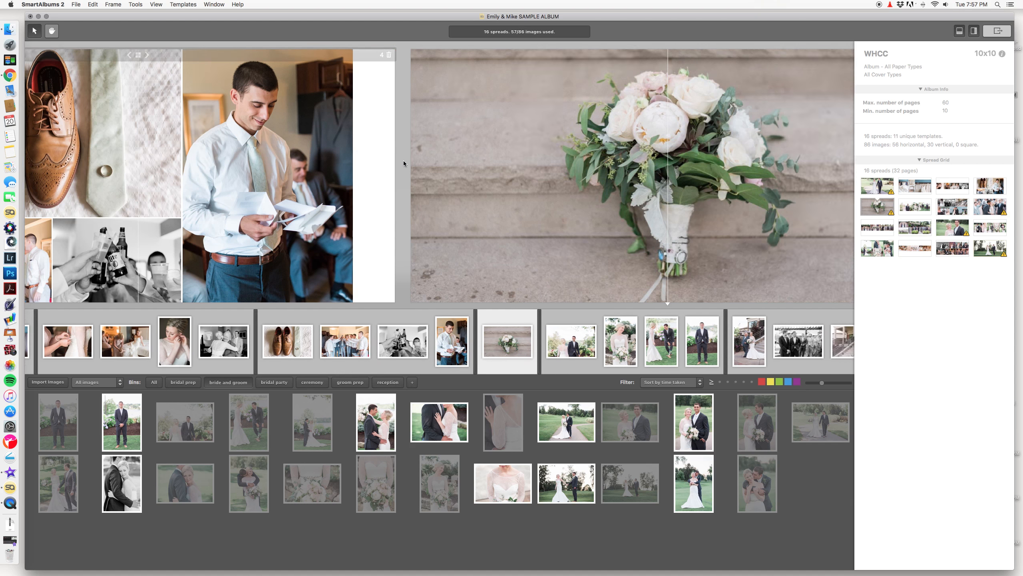
{"action": "key", "text": "Right"}
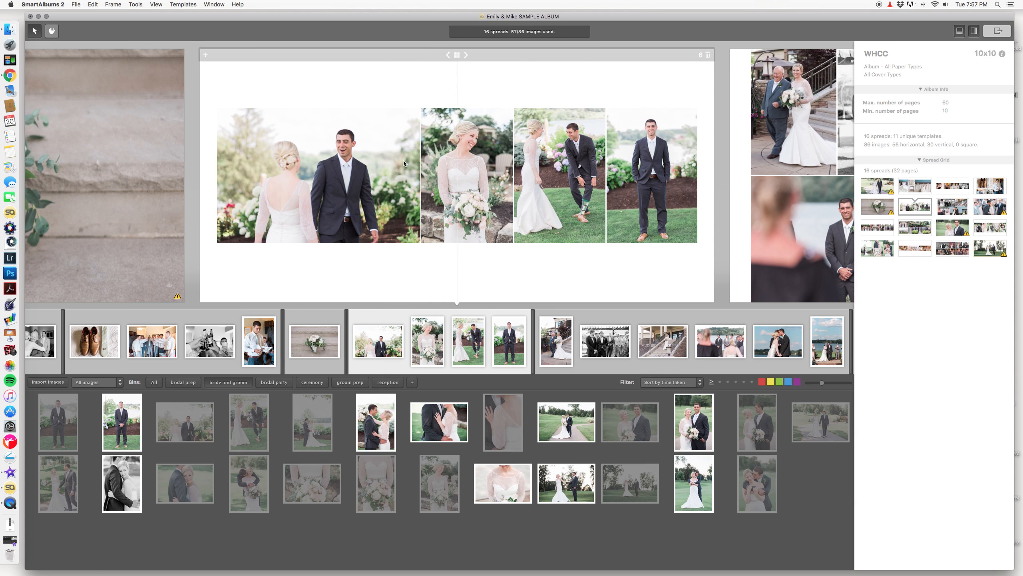
{"action": "key", "text": "Right"}
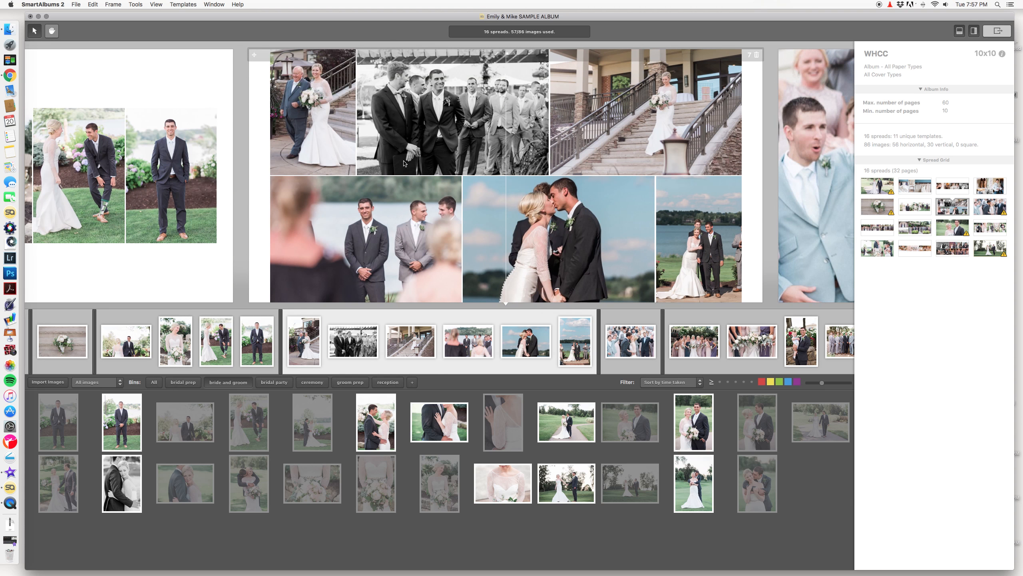
{"action": "scroll", "coordinate": [404, 163], "scroll_direction": "right", "scroll_amount": 4}
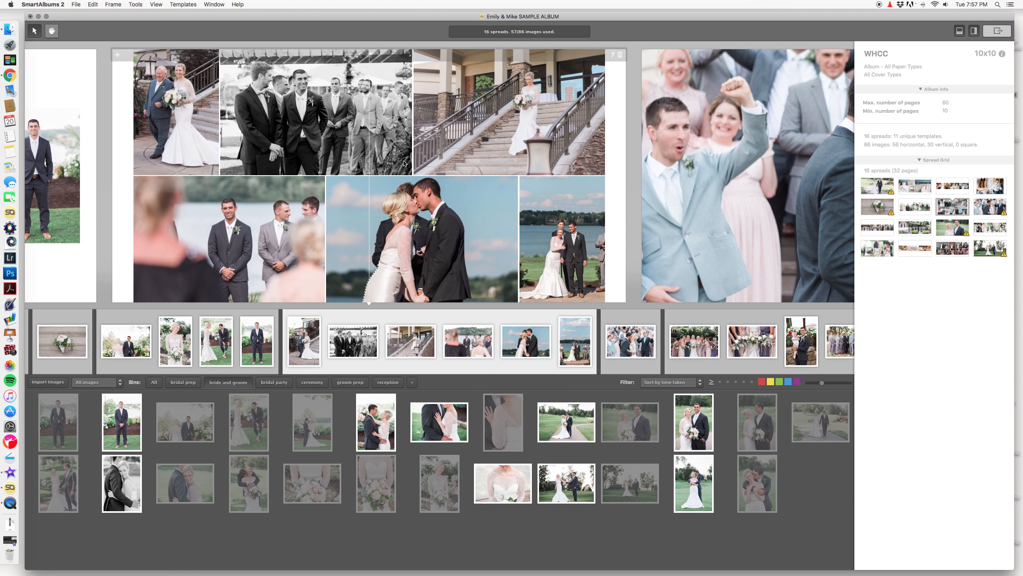
{"action": "key", "text": "Right"}
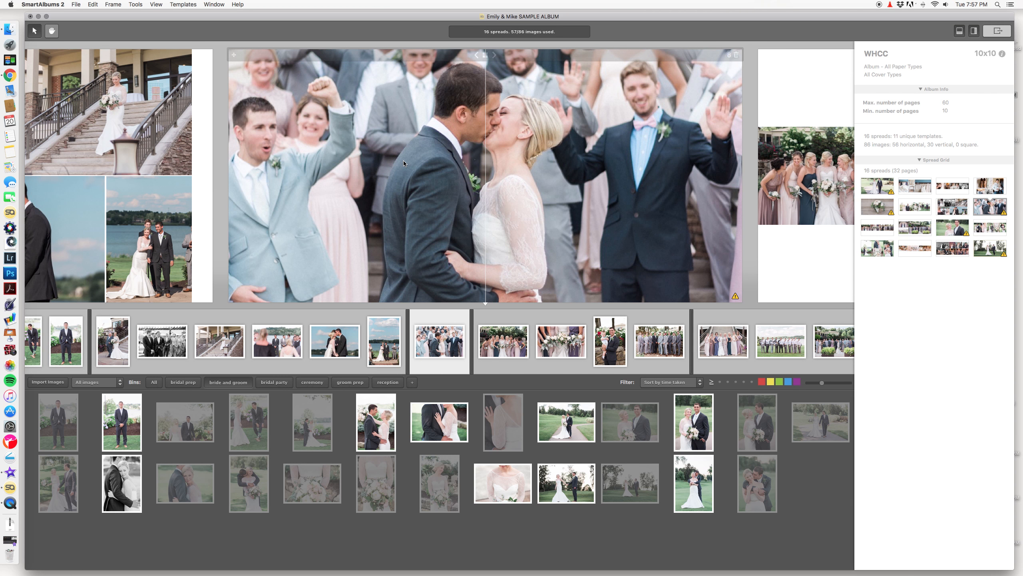
Step: Review the bridal party, couple portrait, reception details and dancing spreads through to the closing full-spread portrait, and clear the photo selection
{"action": "key", "text": "Right"}
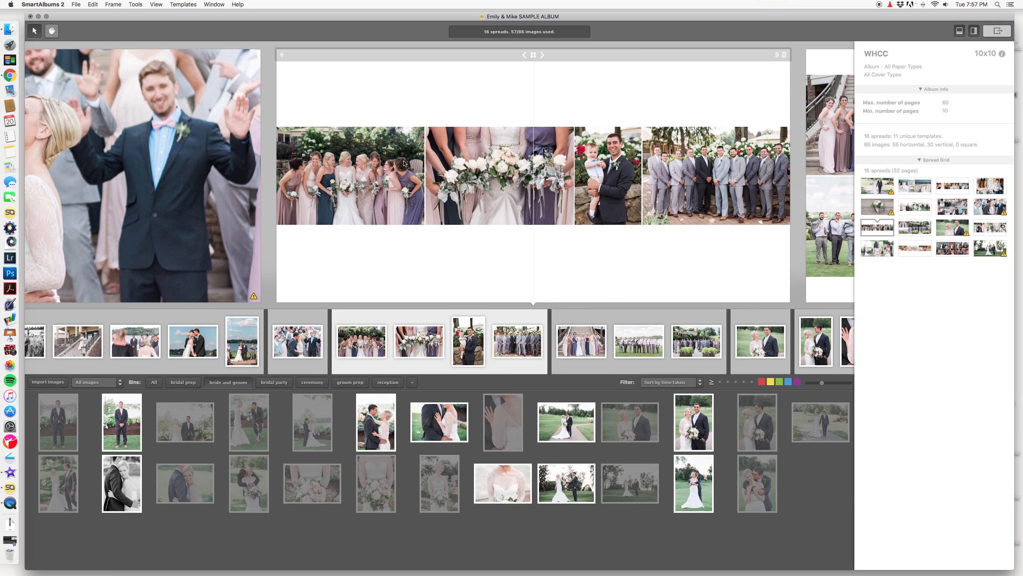
{"action": "scroll", "coordinate": [404, 163], "scroll_direction": "right", "scroll_amount": 5}
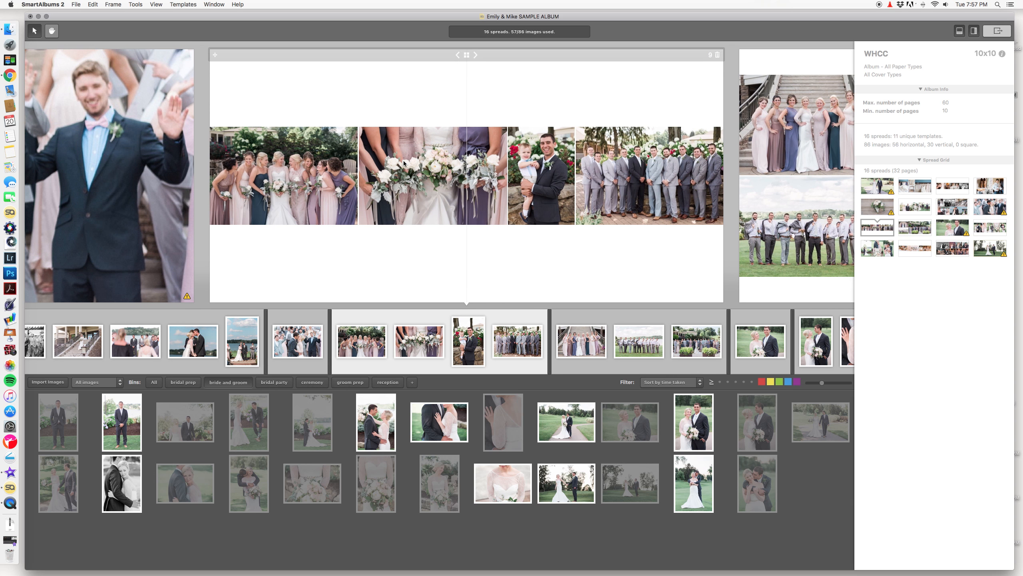
{"action": "scroll", "coordinate": [404, 162], "scroll_direction": "right", "scroll_amount": 10}
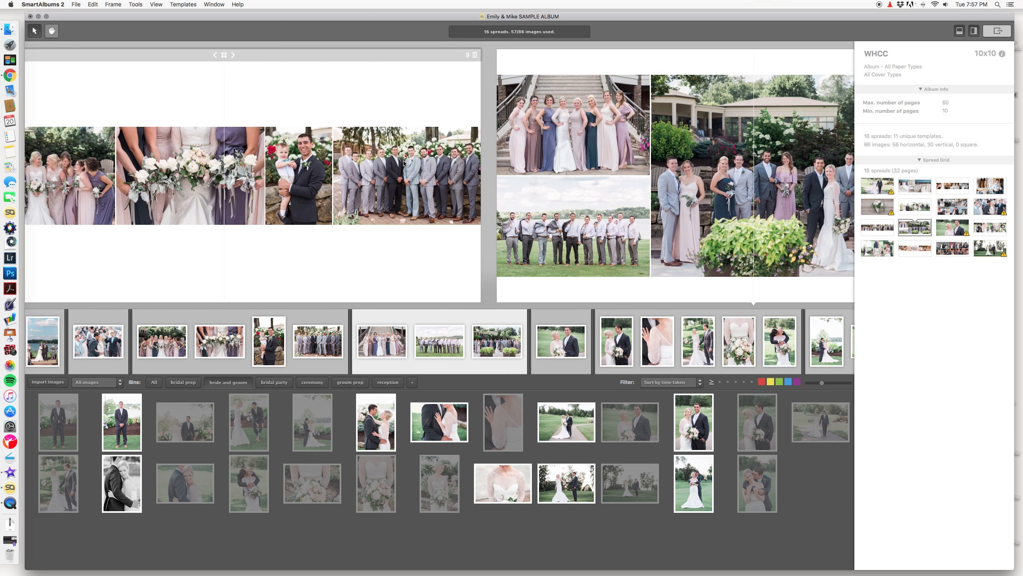
{"action": "scroll", "coordinate": [404, 163], "scroll_direction": "right", "scroll_amount": 5}
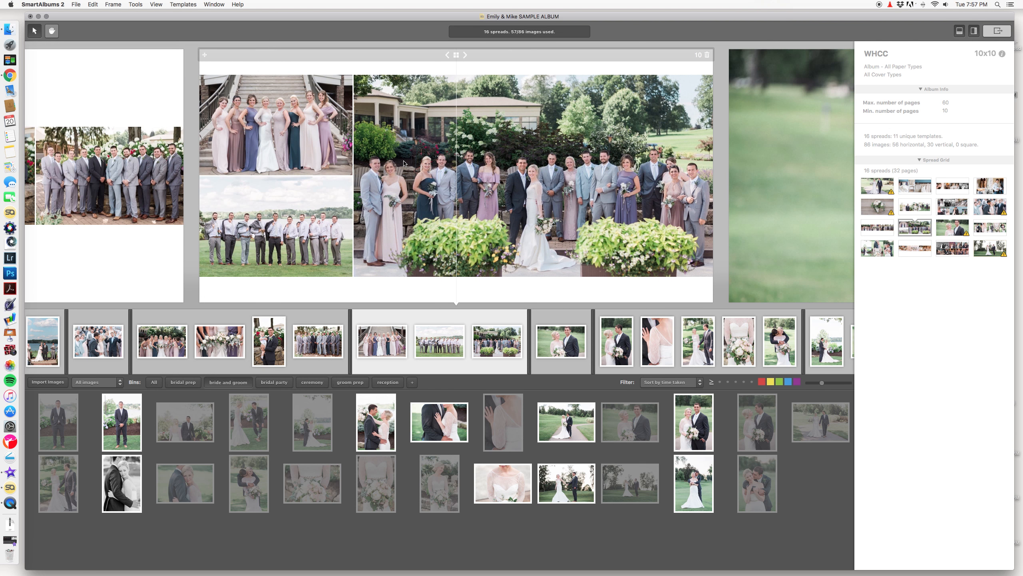
{"action": "scroll", "coordinate": [404, 163], "scroll_direction": "right", "scroll_amount": 5}
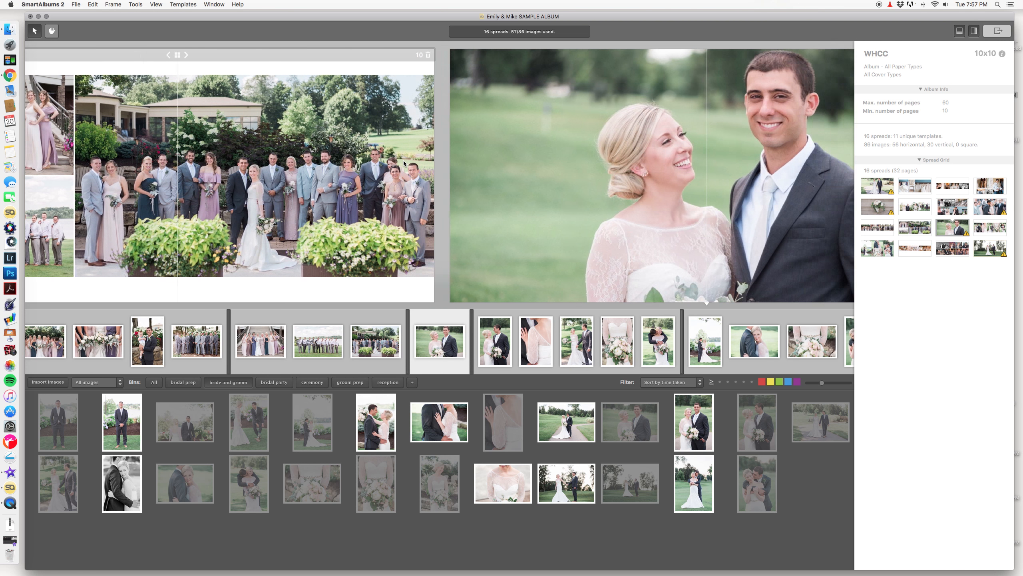
{"action": "scroll", "coordinate": [403, 163], "scroll_direction": "right", "scroll_amount": 8}
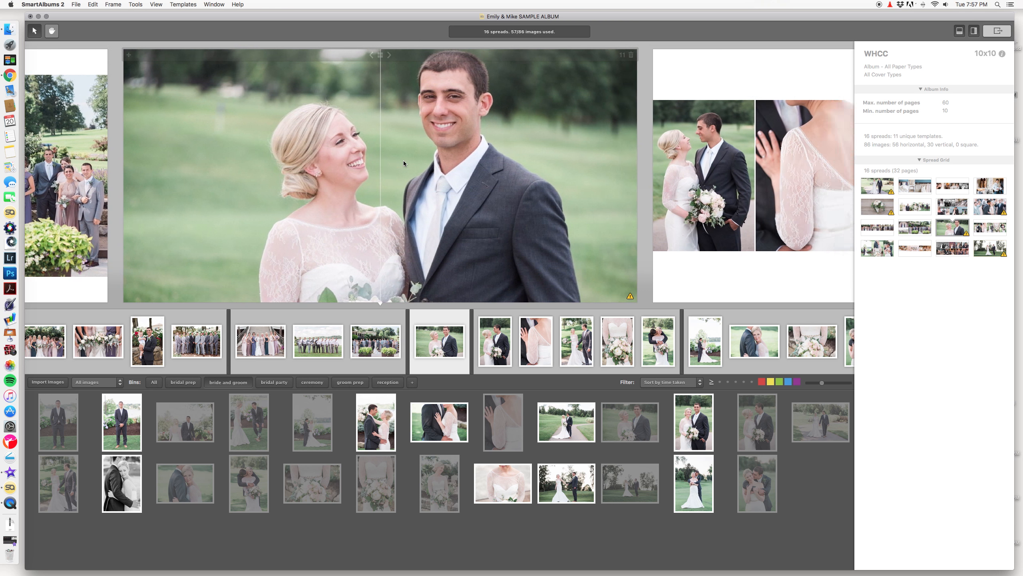
{"action": "scroll", "coordinate": [404, 163], "scroll_direction": "right", "scroll_amount": 8}
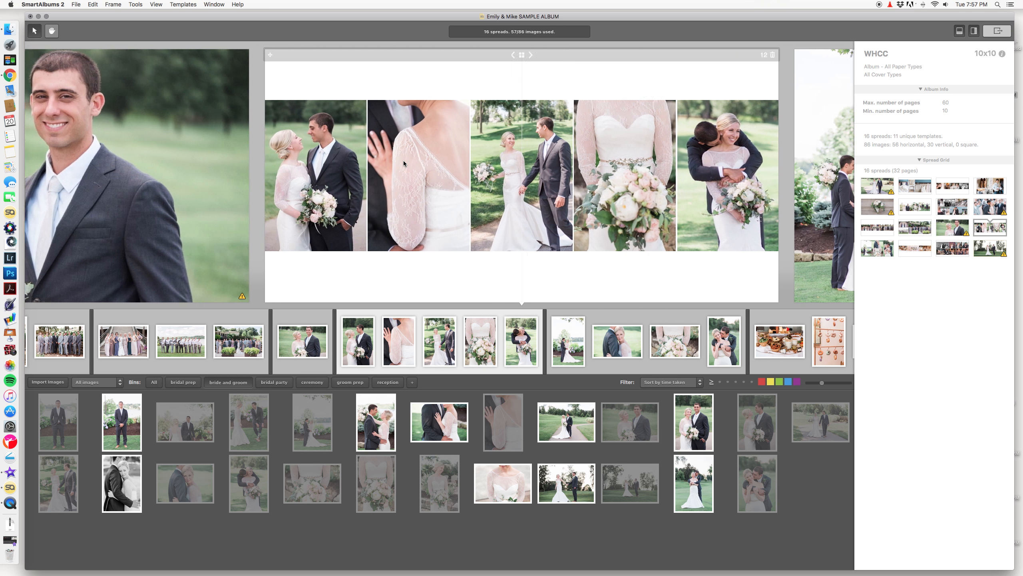
{"action": "scroll", "coordinate": [403, 163], "scroll_direction": "right", "scroll_amount": 8}
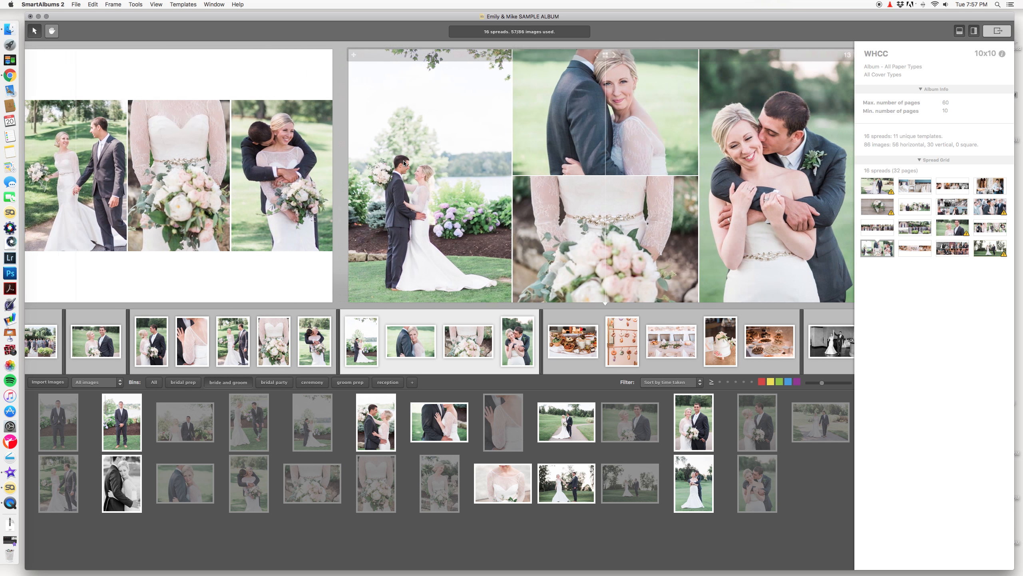
{"action": "scroll", "coordinate": [403, 163], "scroll_direction": "right", "scroll_amount": 10}
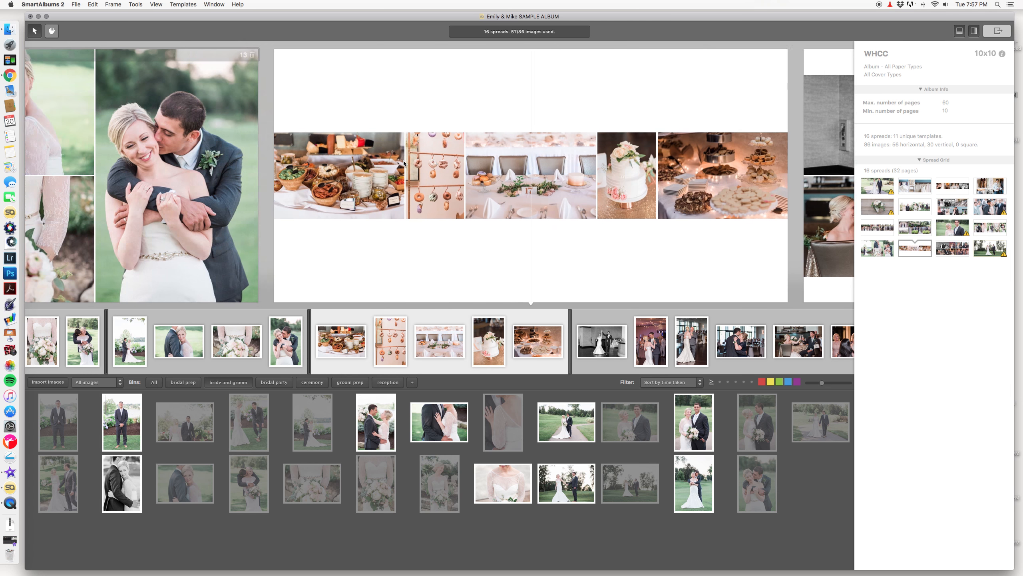
{"action": "scroll", "coordinate": [404, 163], "scroll_direction": "right", "scroll_amount": 8}
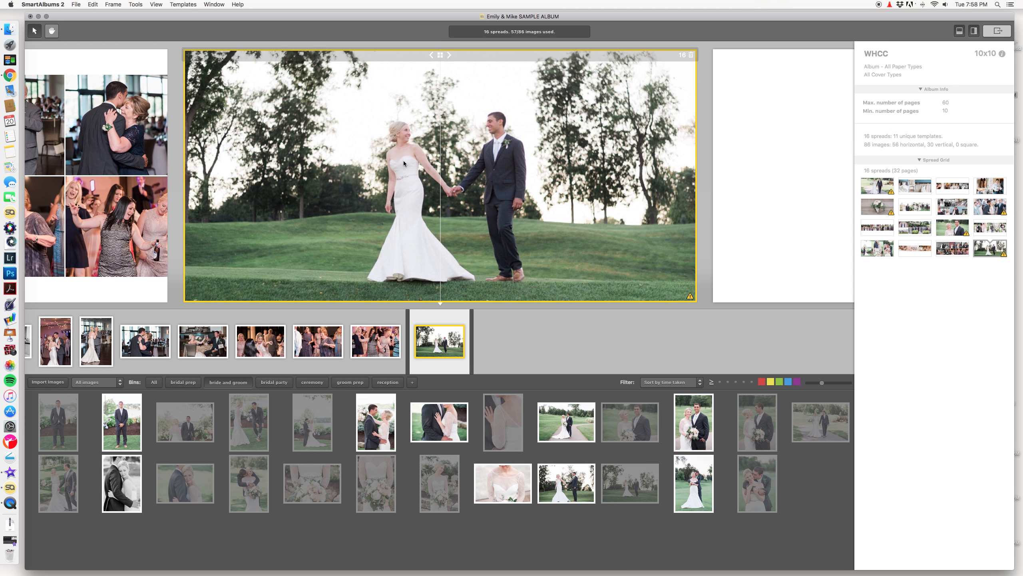
{"action": "left_click", "coordinate": [593, 338]}
{"action": "scroll", "coordinate": [596, 337], "scroll_direction": "right", "scroll_amount": 1}
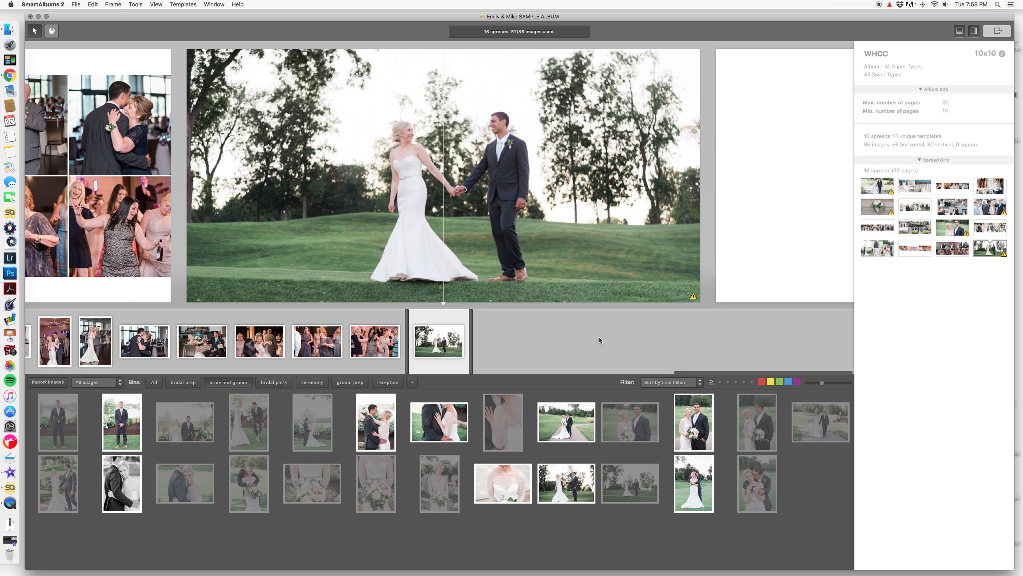